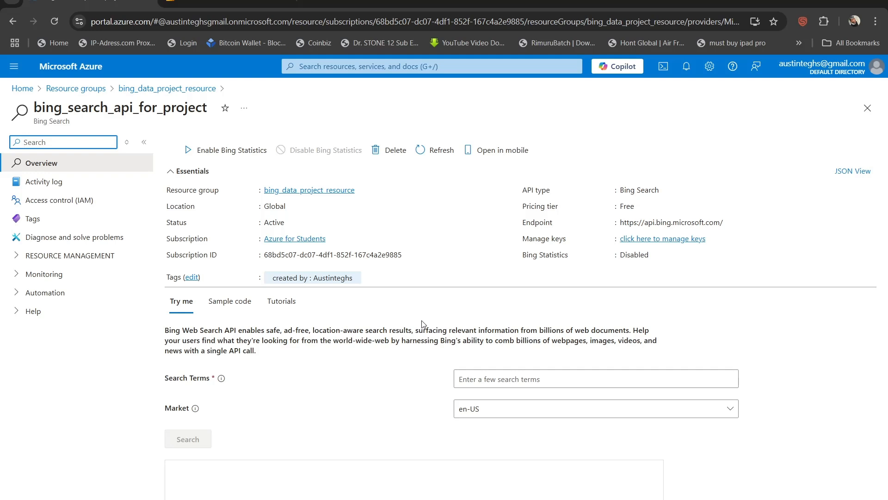
- Open the Keys and Endpoint page of the bing_search_api_for_project resource
left_click(71, 185)
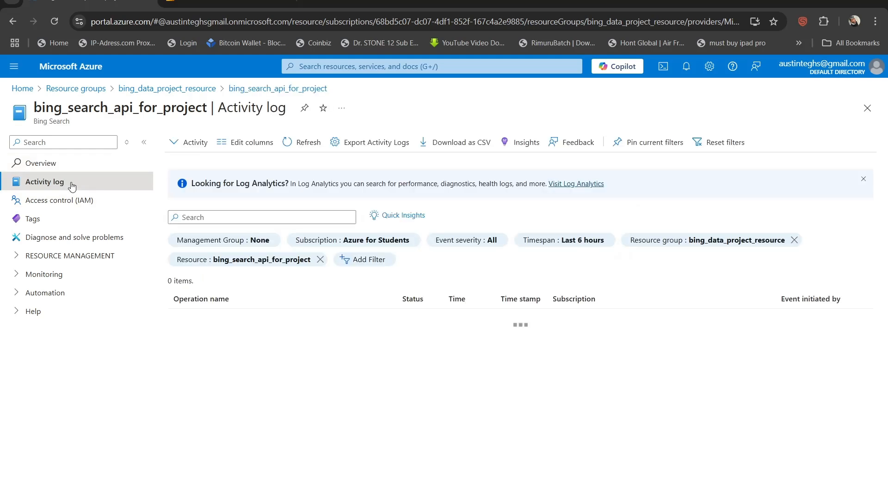
left_click(16, 257)
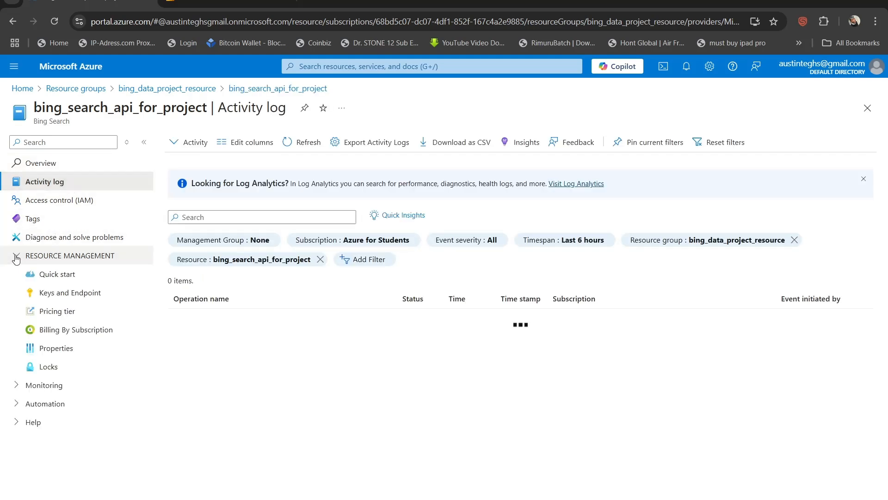
left_click(69, 275)
left_click(70, 292)
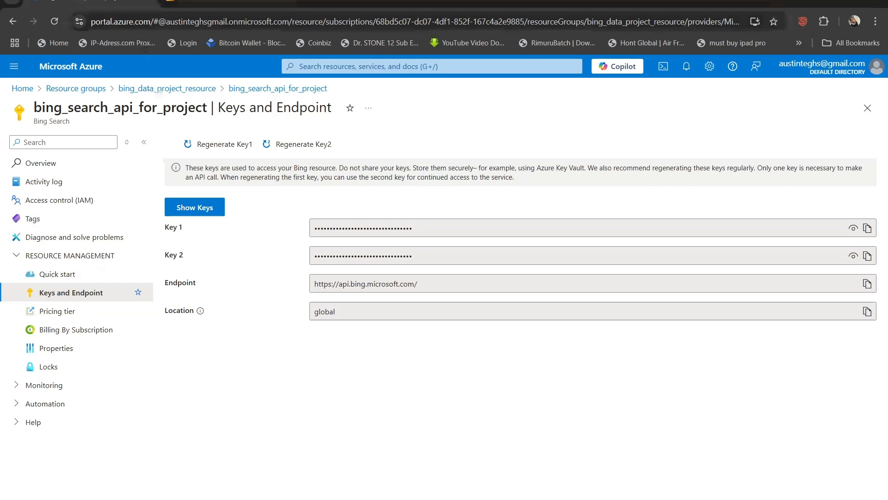
- Switch to Power BI, open the end to end DE project workspace and widen the item list's Type column
left_click(229, 4)
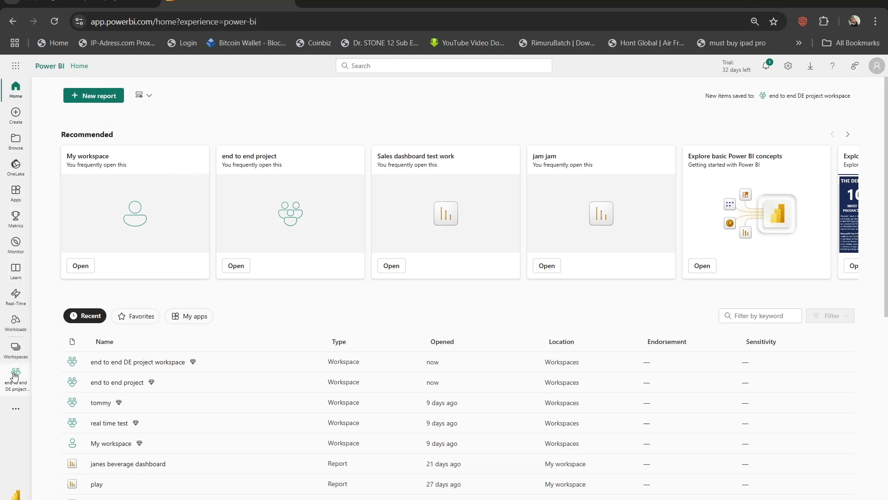
left_click(16, 353)
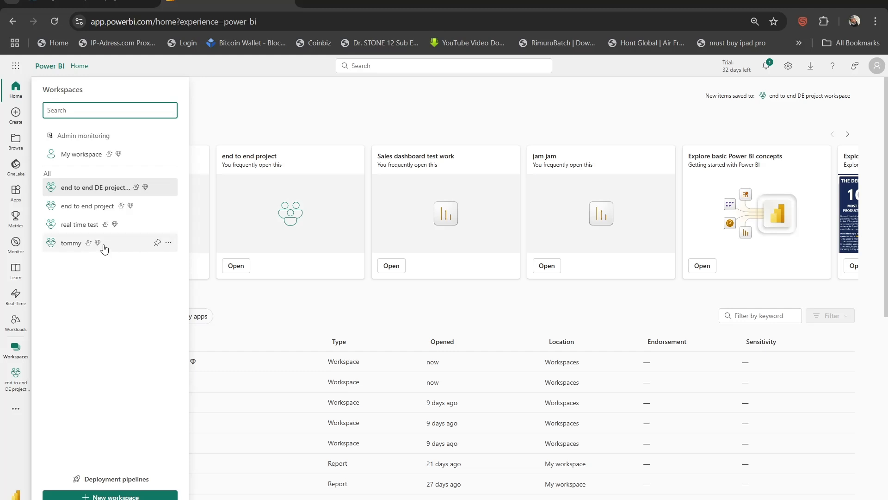
left_click(81, 195)
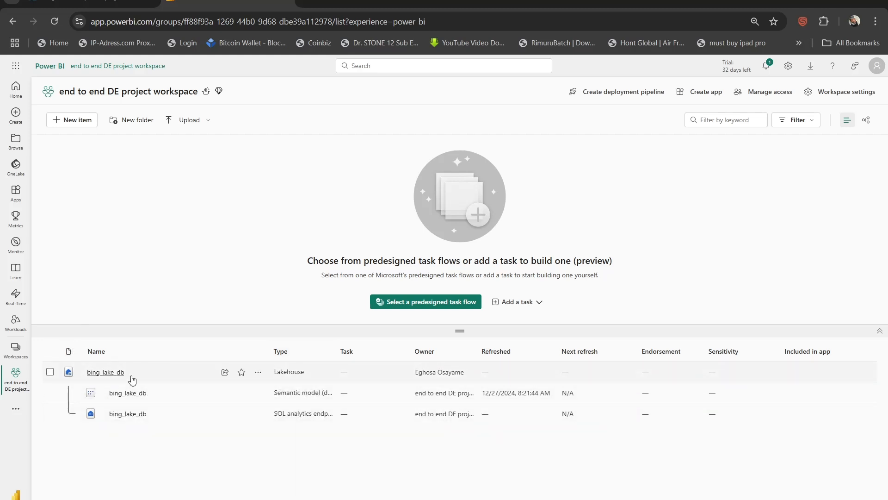
left_click_drag(337, 352, 361, 351)
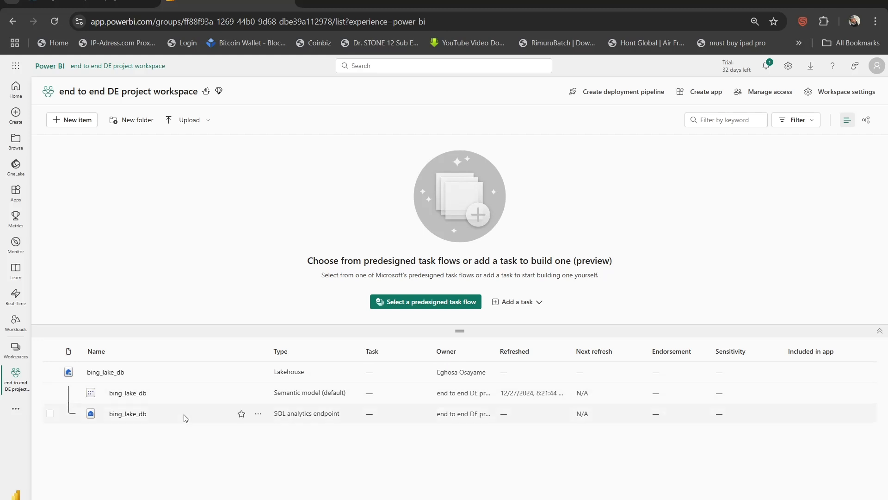
- Switch to the Data Factory experience and create a data pipeline named news-ingestion-pipeline
left_click(16, 494)
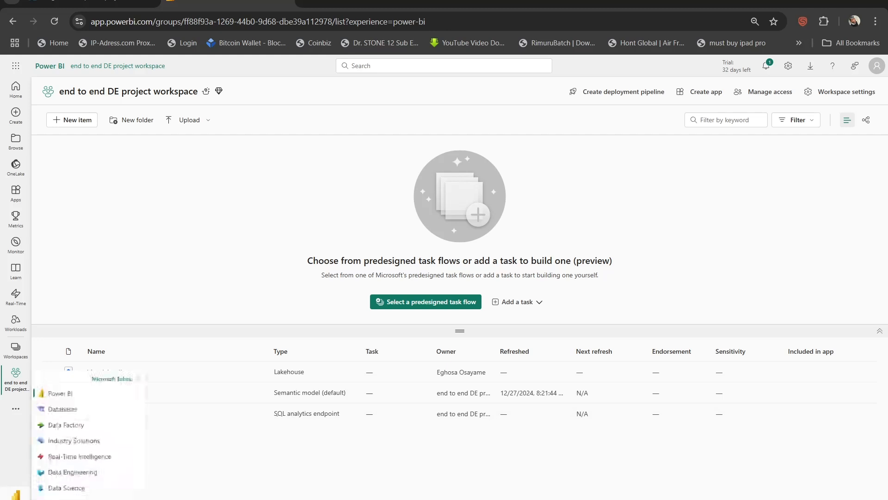
left_click(59, 428)
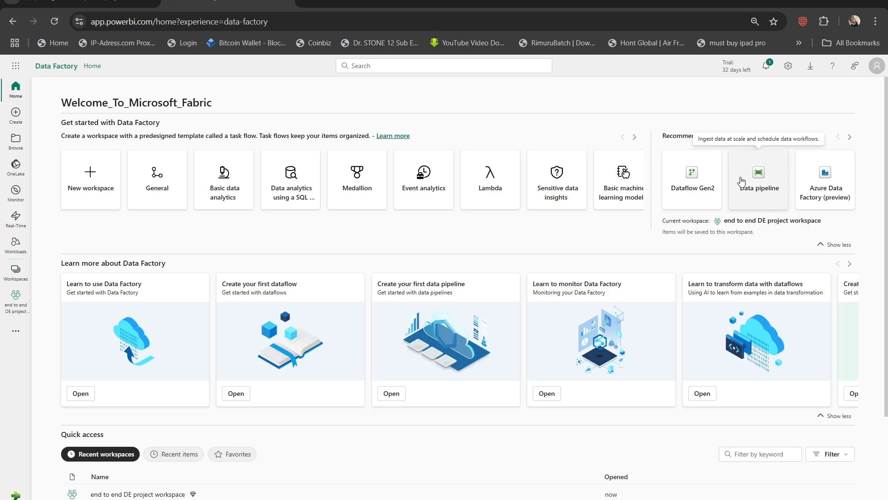
left_click(741, 180)
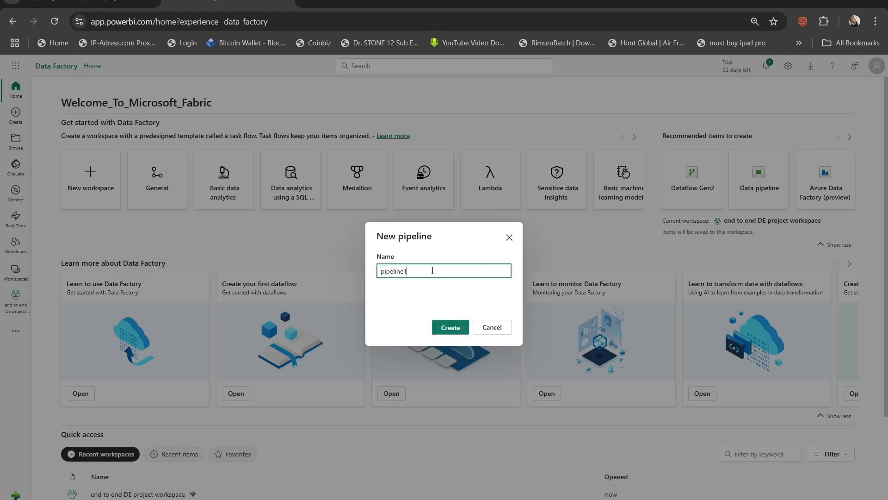
left_click_drag(422, 268, 336, 276)
type("news-ingesto")
key("BackSpace")
type("ion-pipeline")
left_click(438, 326)
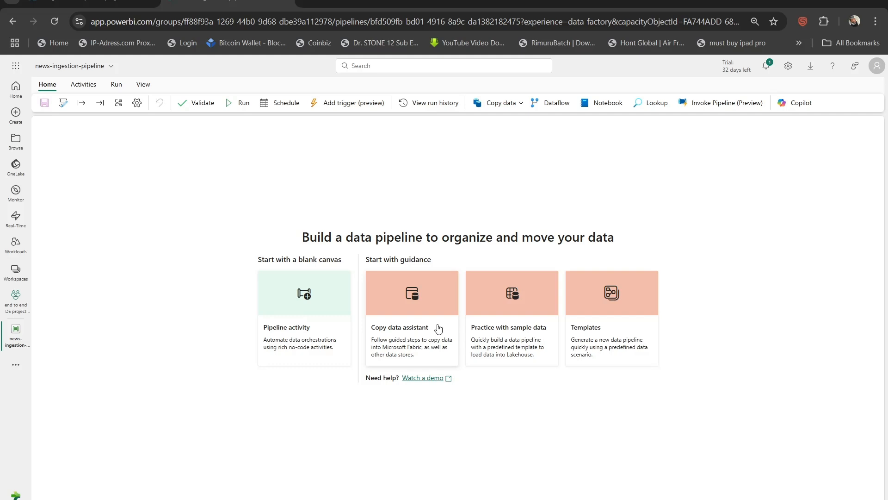
- Add a Copy data activity to the pipeline canvas and position it slightly further from the canvas edge
left_click(490, 108)
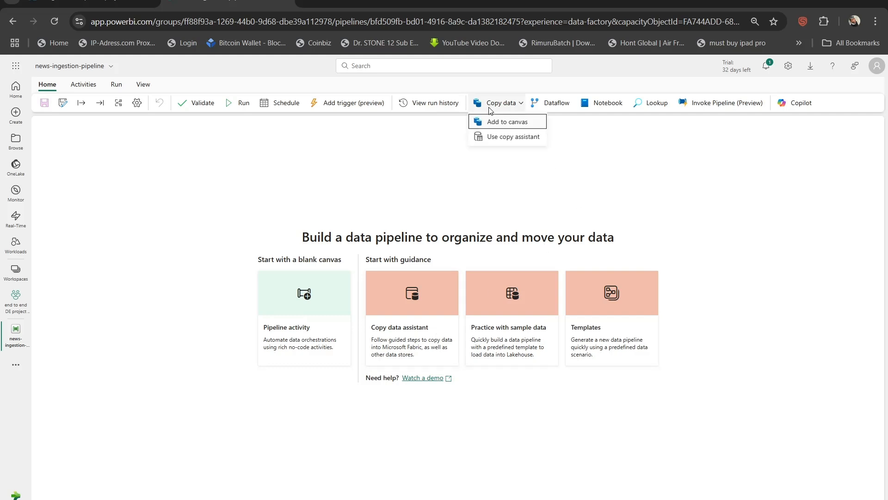
left_click(479, 121)
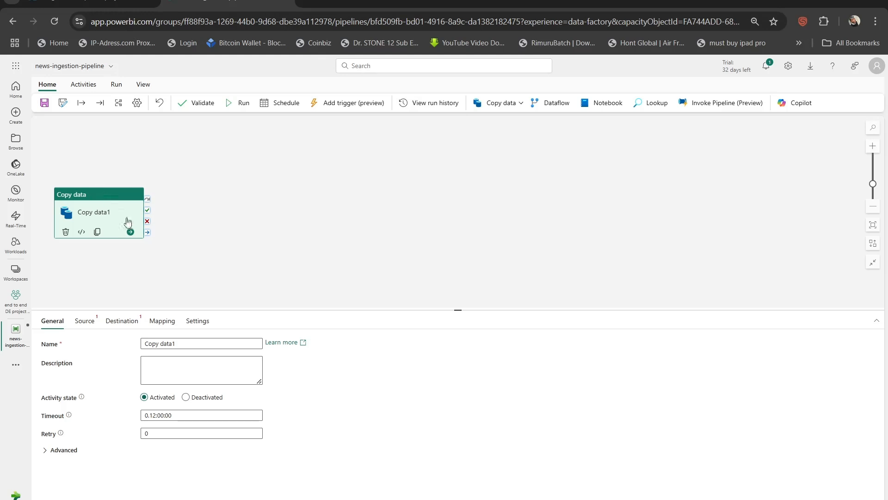
left_click_drag(113, 193, 139, 188)
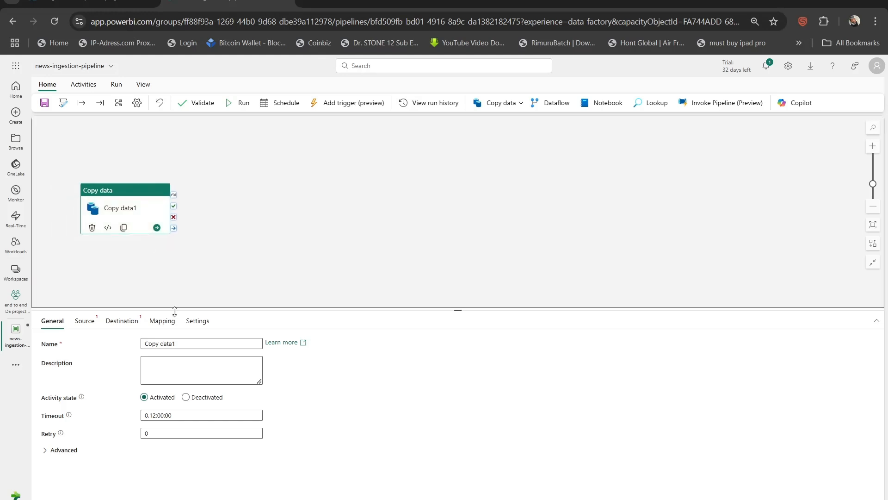
- Rename the copy activity as Copy-bing-news-data
left_click(180, 344)
key("BackSpace")
key("BackSpace")
key("BackSpace")
key("BackSpace")
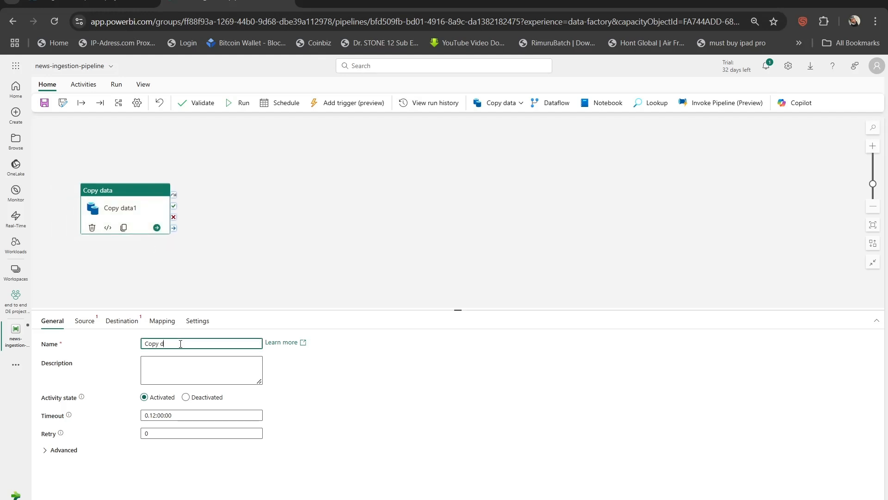
type("bing ap")
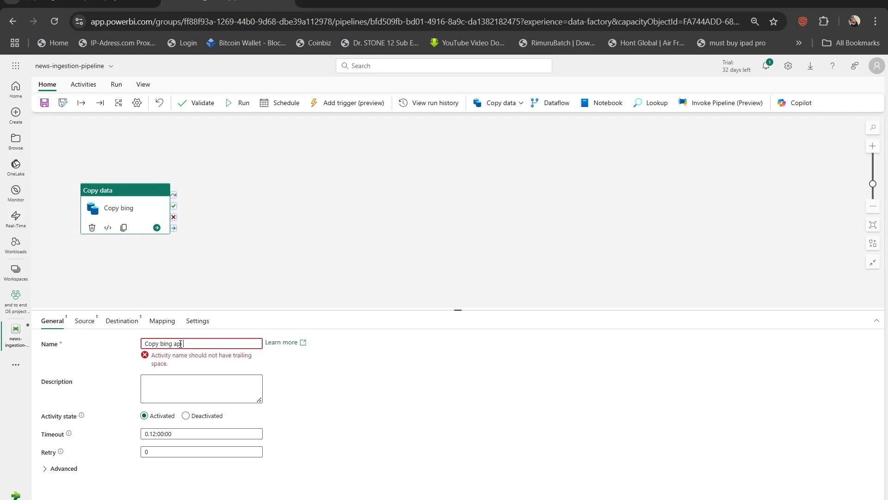
type("i")
key("BackSpace")
key("BackSpace")
key("BackSpace")
key("BackSpace")
key("BackSpace")
key("BackSpace")
key("BackSpace")
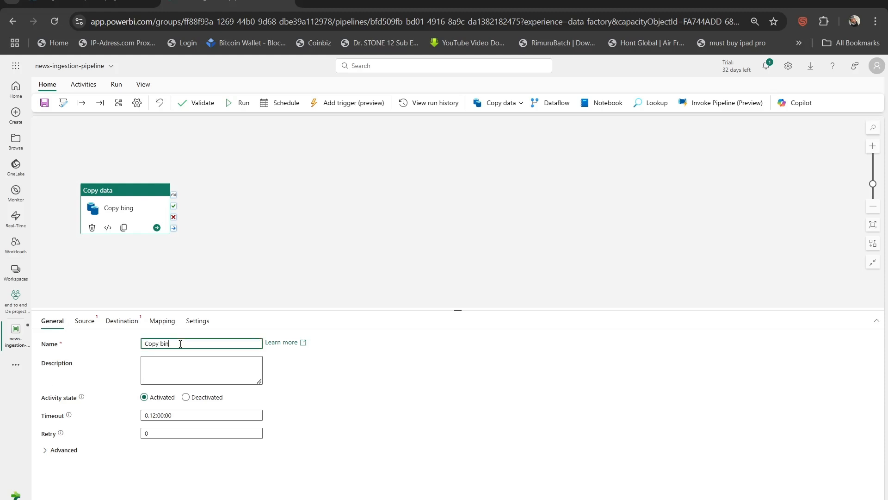
type("-bing-news-data")
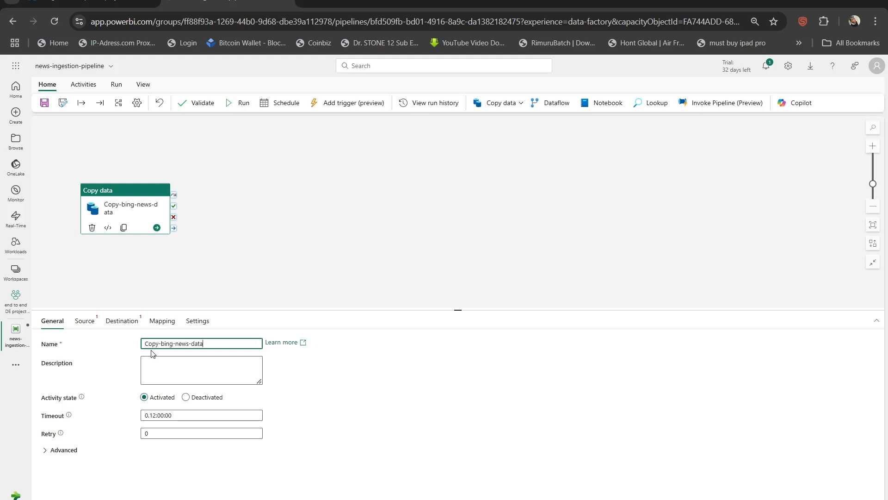
- Start a new REST data source connection for the source of the Copy-bing-news-data activity
left_click(91, 322)
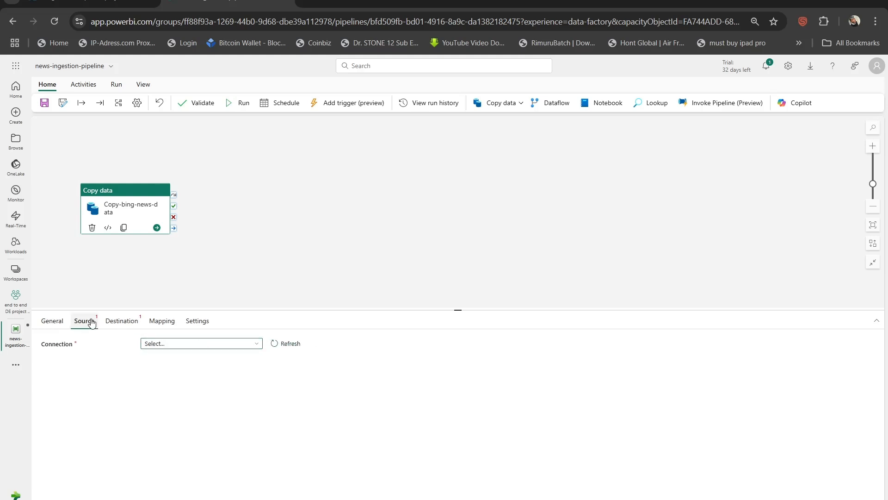
left_click(212, 346)
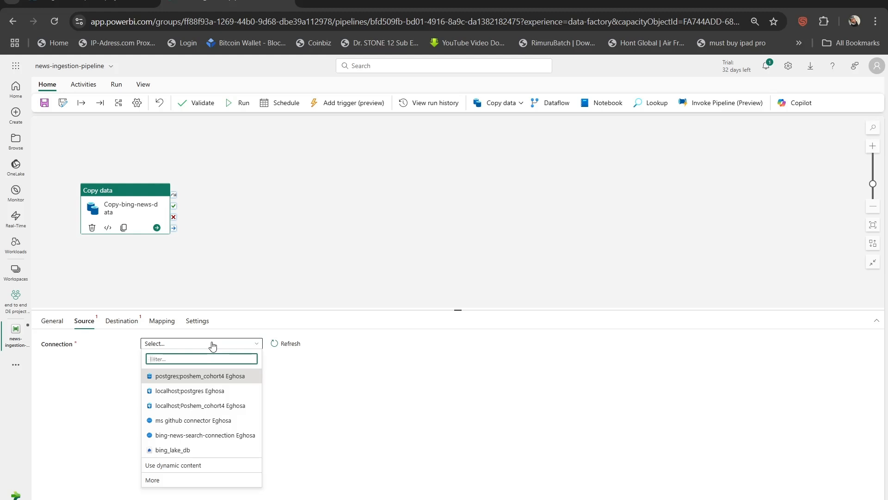
left_click(202, 450)
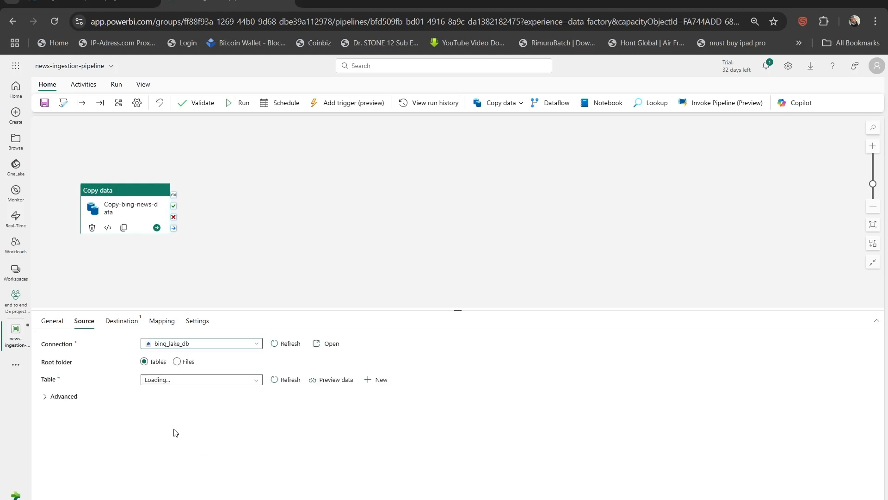
left_click(225, 349)
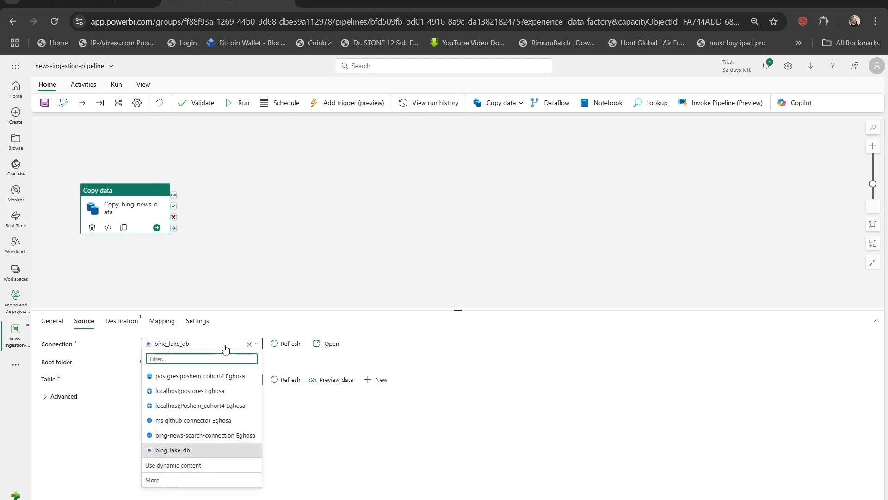
left_click(190, 476)
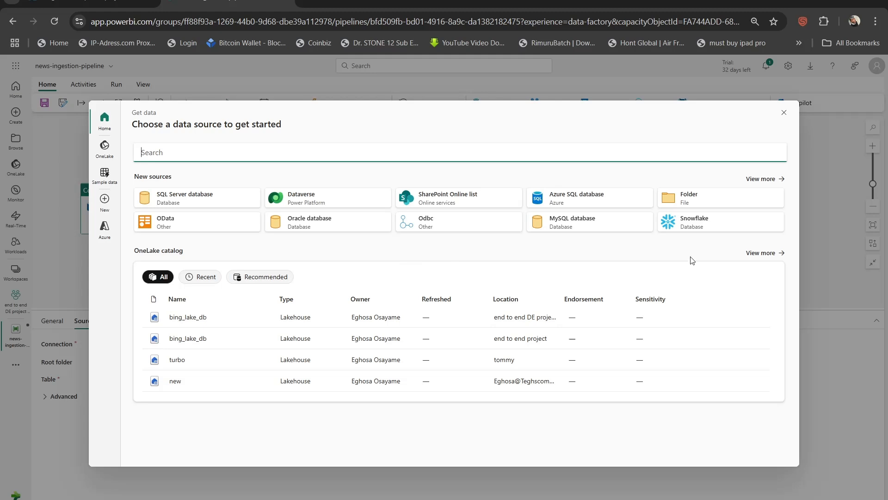
left_click(758, 180)
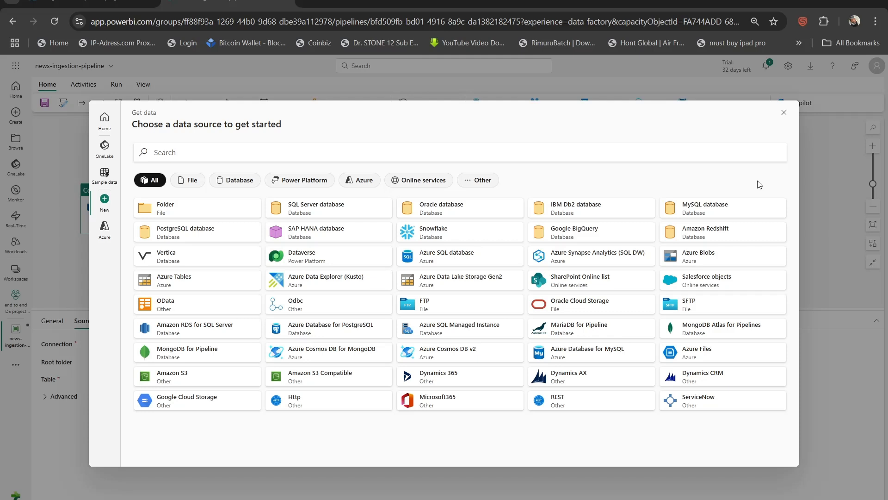
left_click(568, 404)
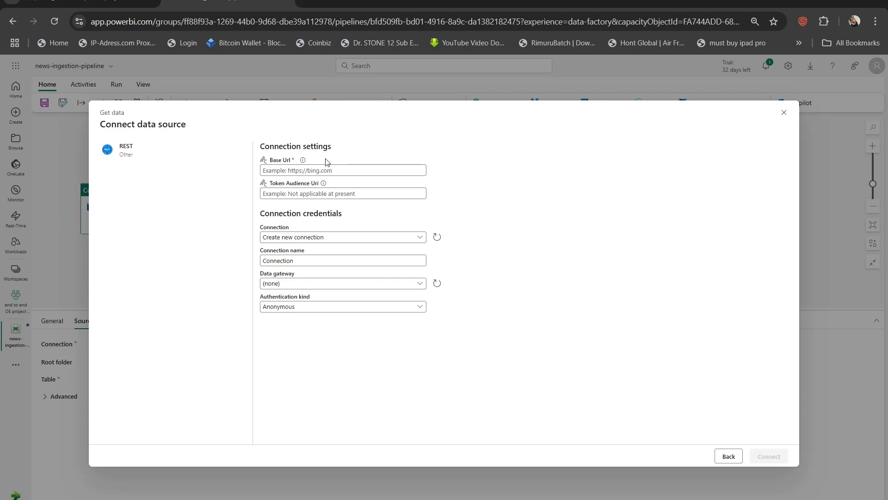
- Switch to the Azure portal and open the Endpoints page of the Bing News Search API reference from the resource's tutorials
left_click(92, 3)
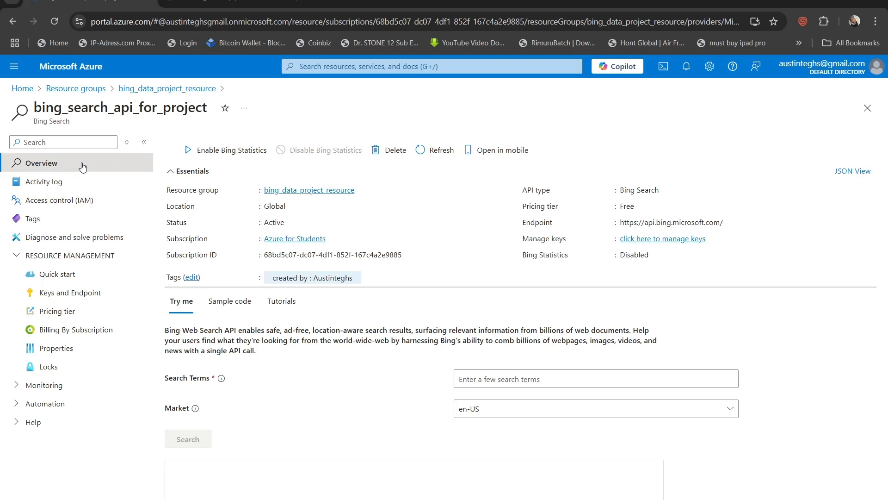
left_click(280, 303)
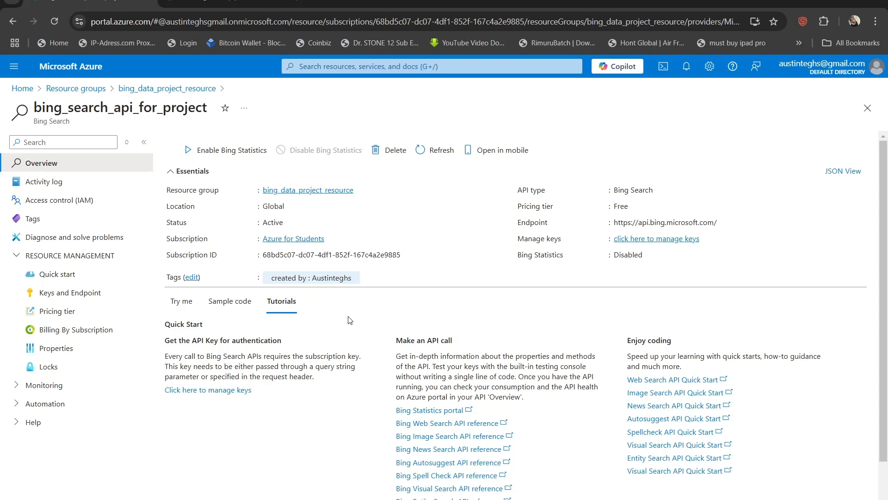
scroll(350, 320, "down", 1)
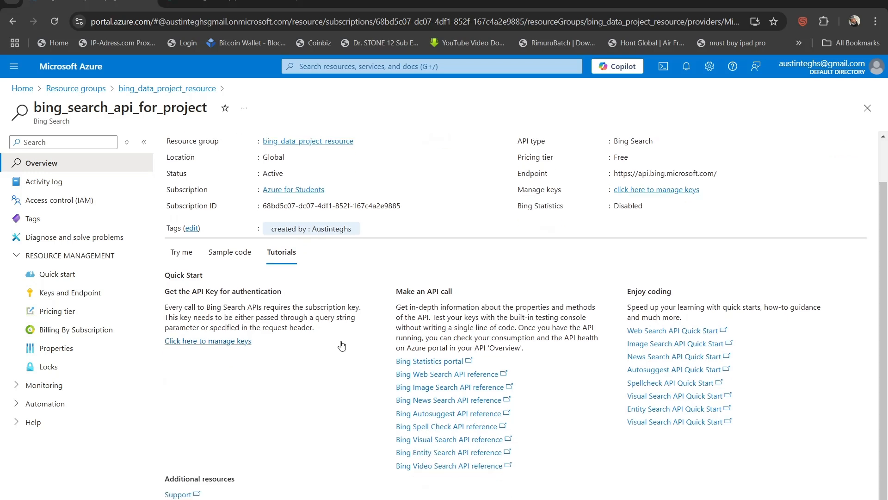
left_click(434, 401)
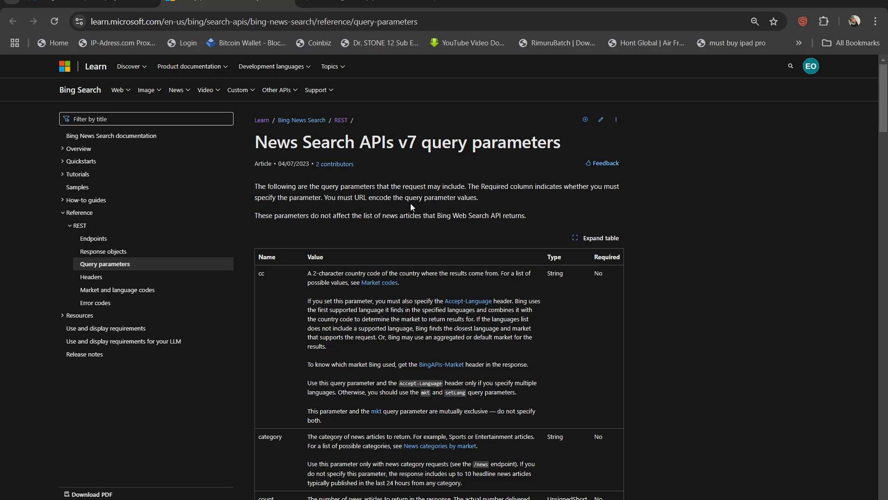
left_click(99, 245)
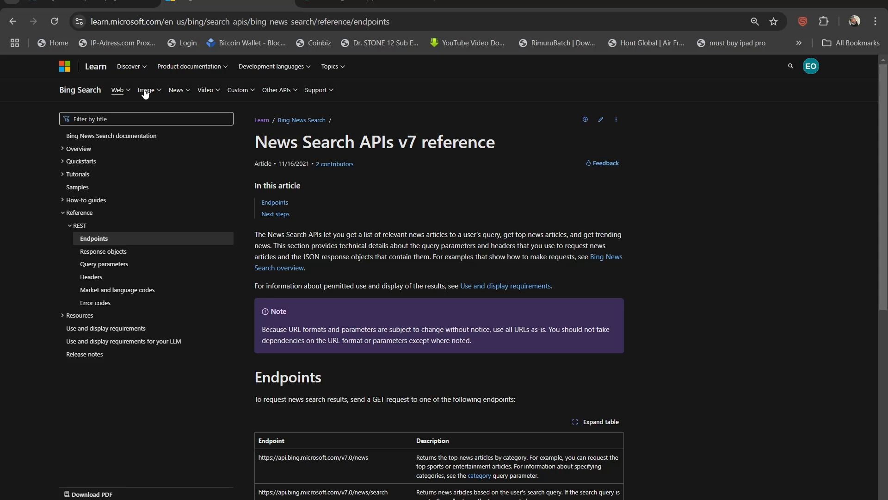
left_click(324, 4)
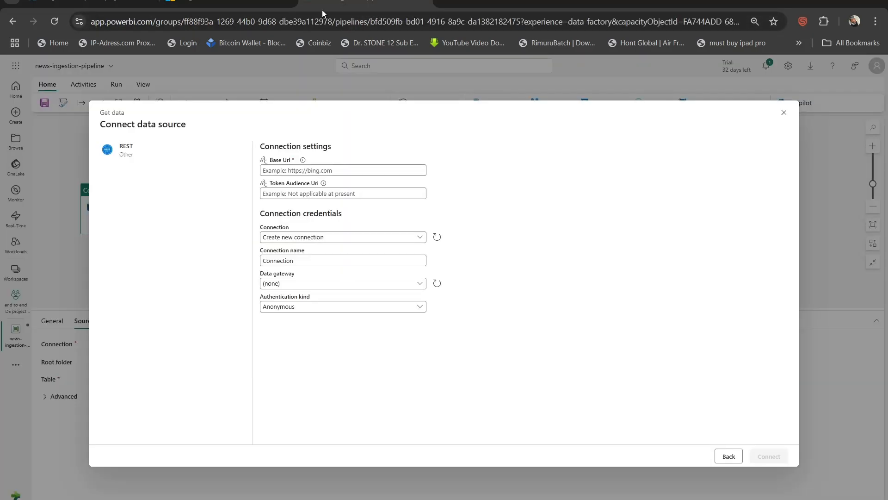
left_click(284, 169)
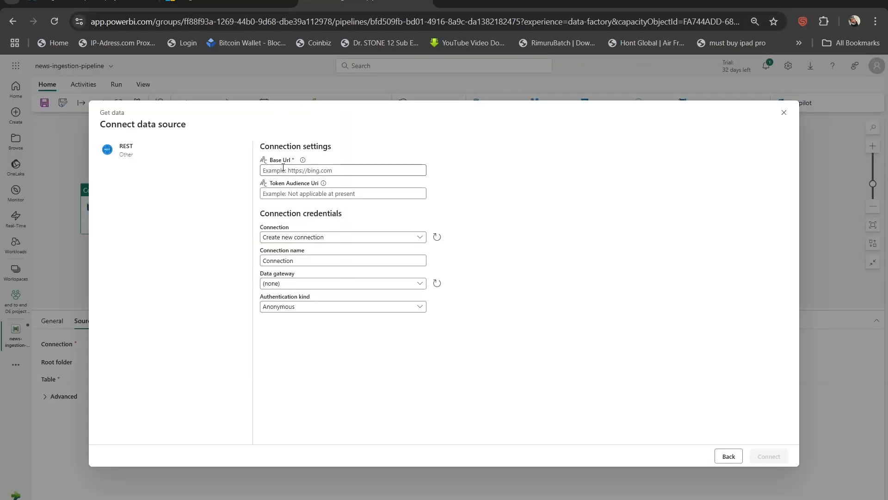
left_click(227, 4)
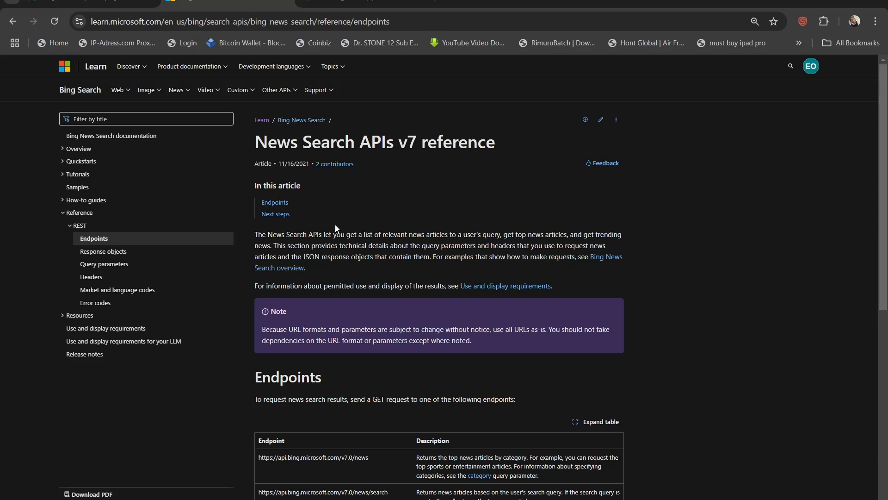
scroll(336, 227, "down", 3)
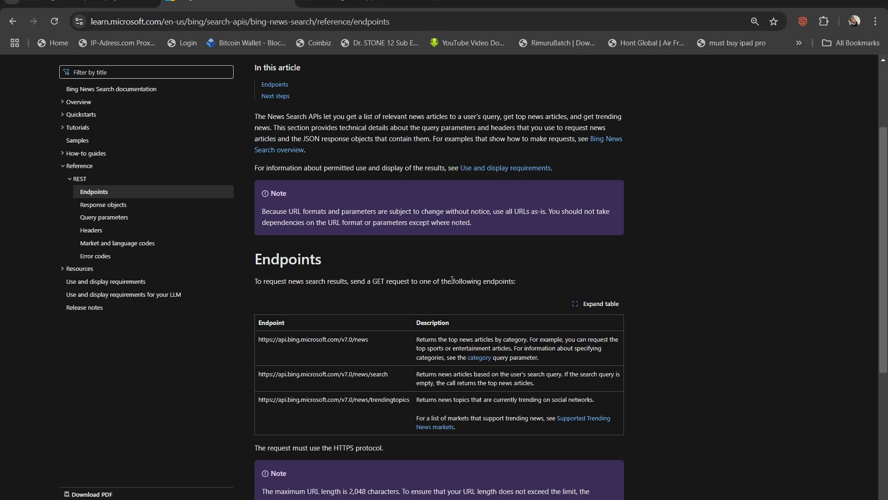
scroll(452, 280, "down", 3)
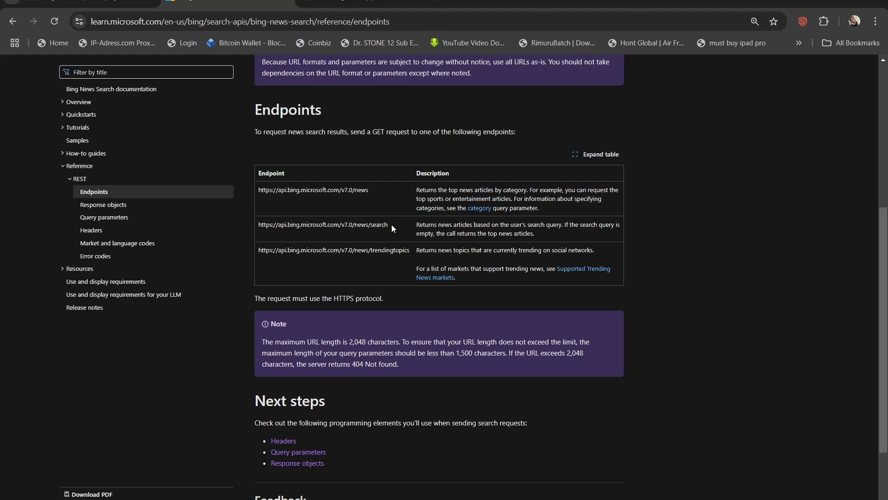
left_click_drag(392, 224, 273, 223)
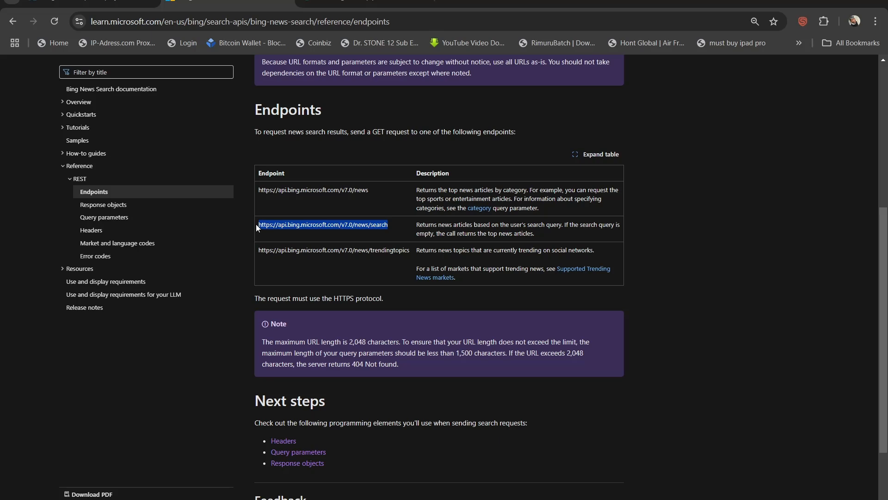
left_click(348, 7)
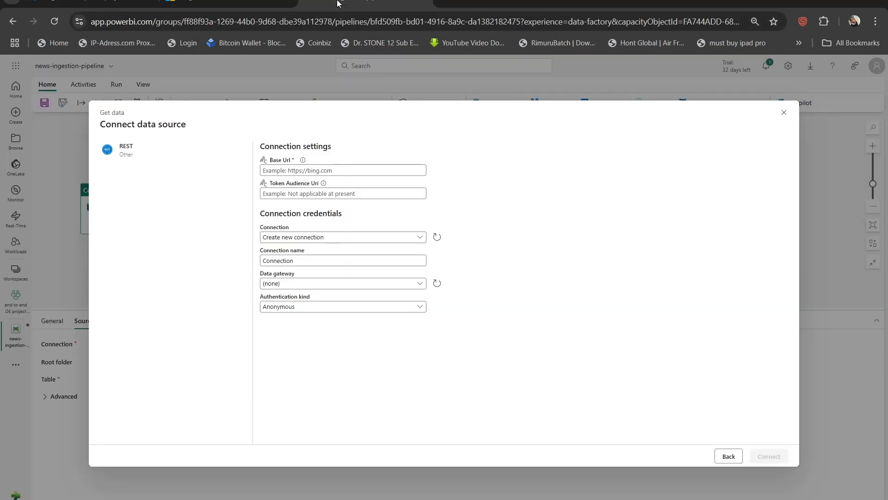
left_click(299, 170)
type("https://api.bing.microsoft.com/v7.0/news/search")
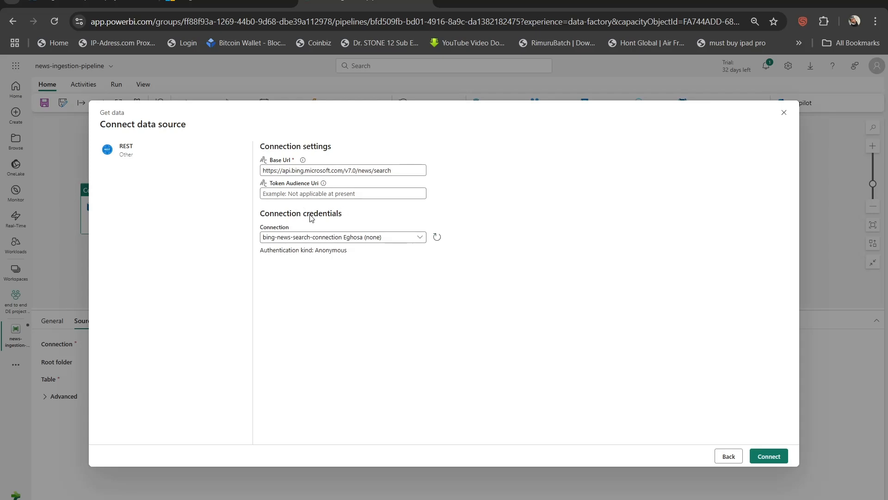
- Choose to create a new connection instead of the existing one and name it bing-news-api-connection
left_click(351, 238)
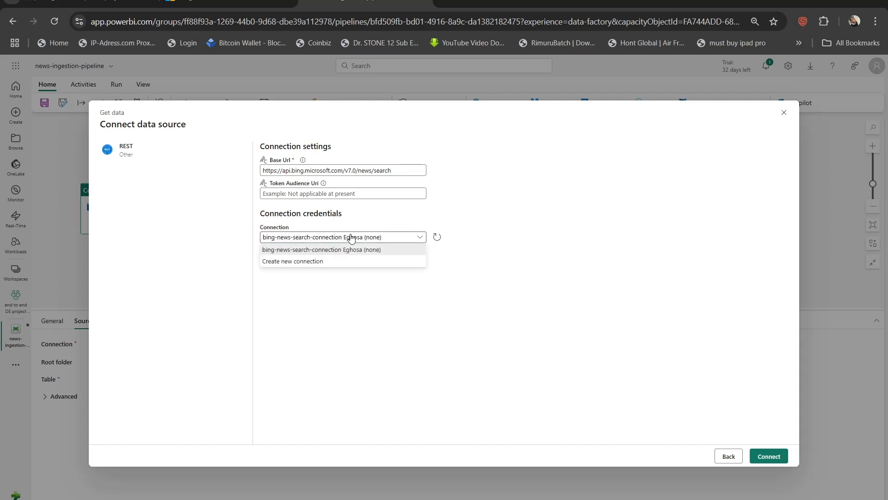
left_click(320, 262)
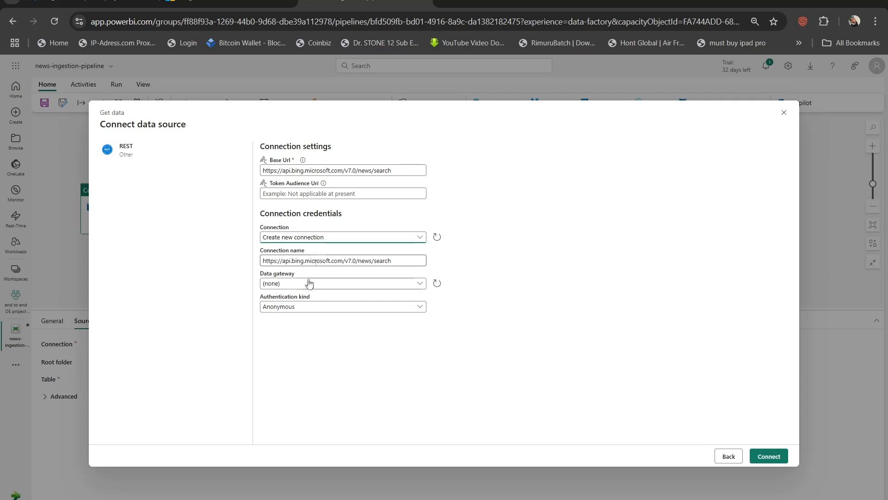
left_click(402, 264)
left_click_drag(402, 265, 252, 256)
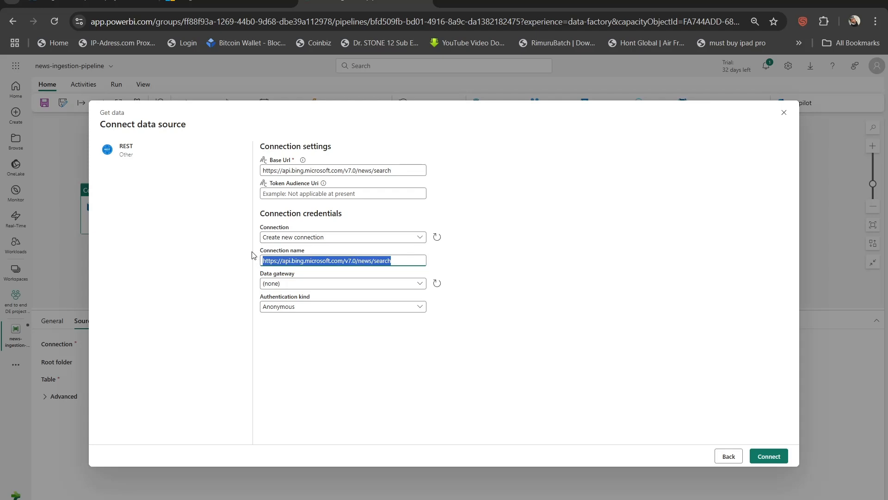
key("BackSpace")
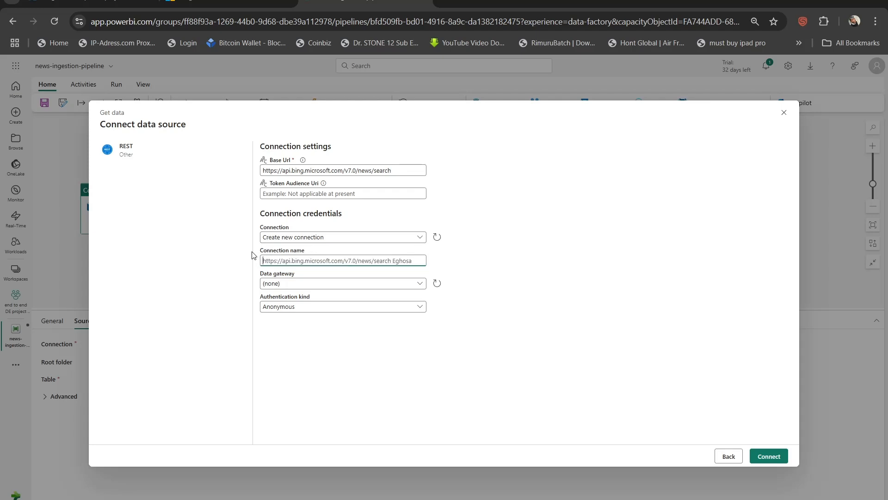
type("bing")
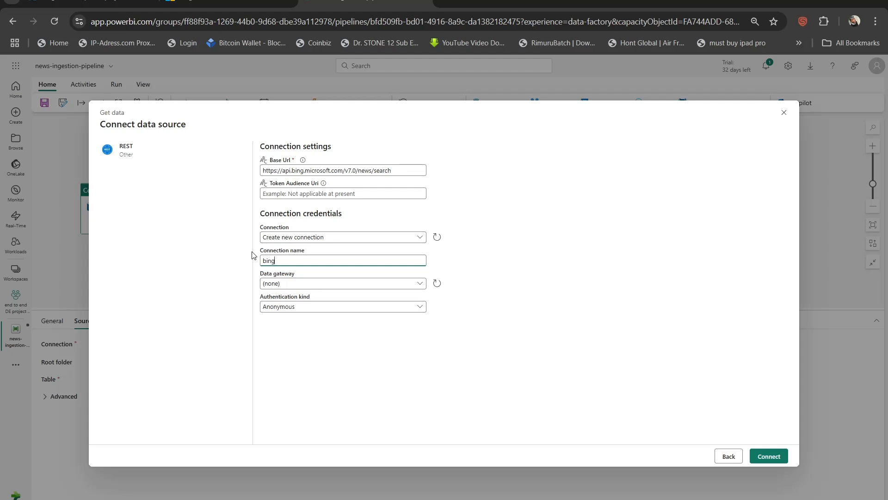
type("-news-api-connection")
- Connect to the REST source with no data gateway and Anonymous authentication, and test the connection
left_click(342, 286)
left_click(349, 312)
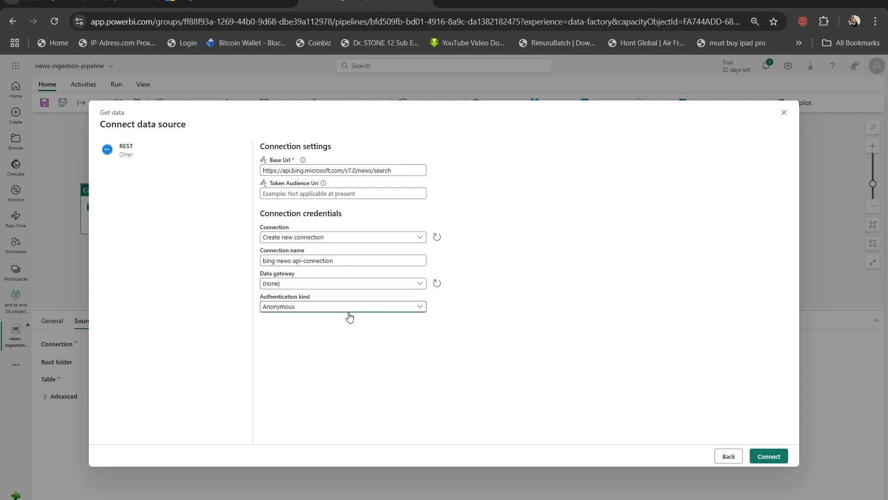
left_click(349, 312)
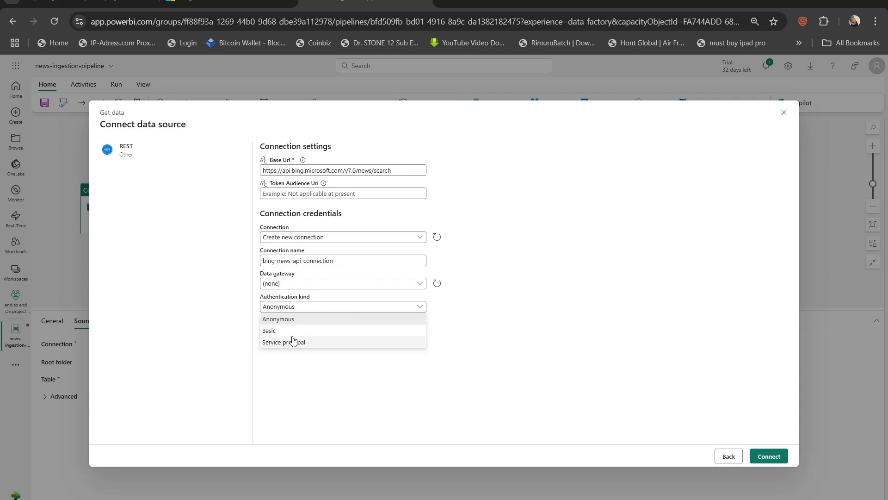
left_click(313, 361)
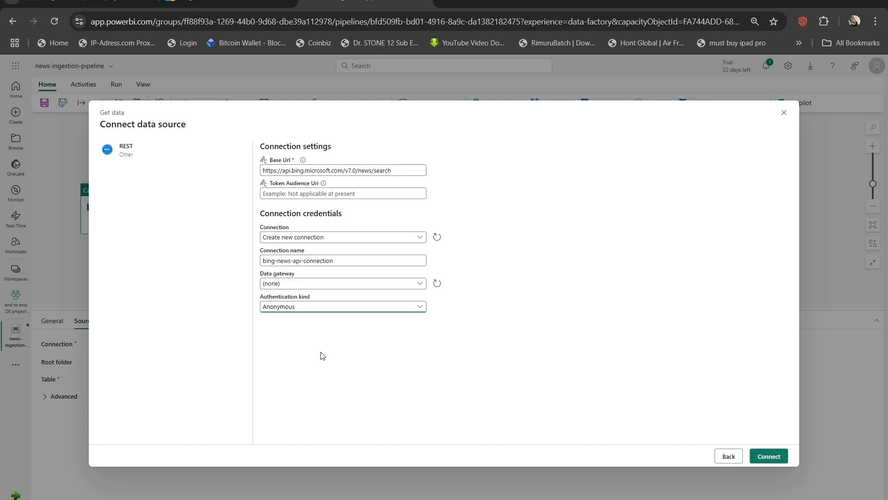
left_click(588, 373)
left_click(759, 457)
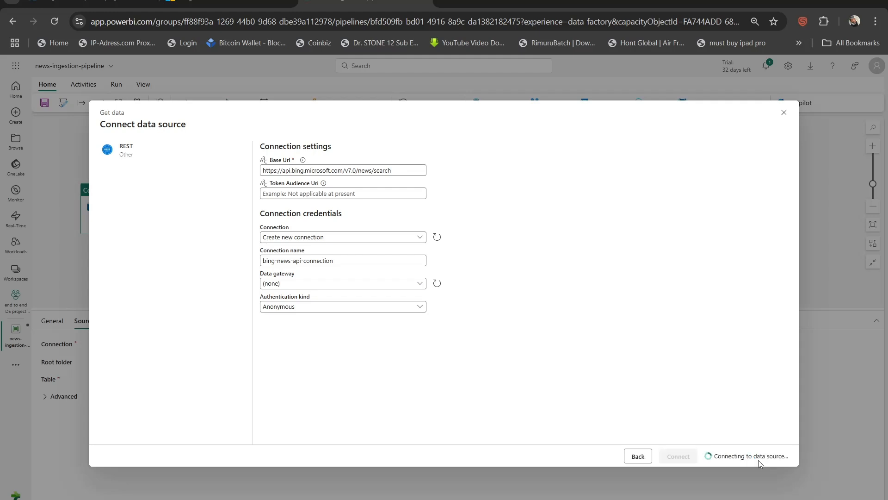
left_click(758, 458)
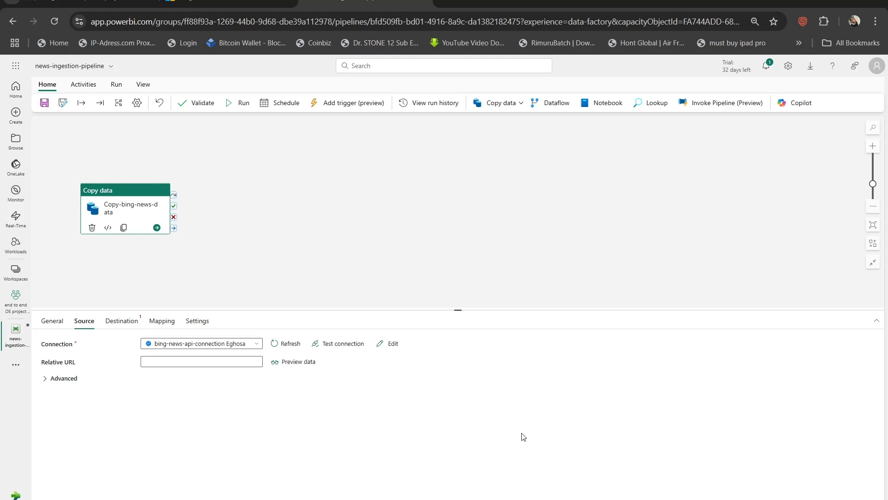
left_click(335, 349)
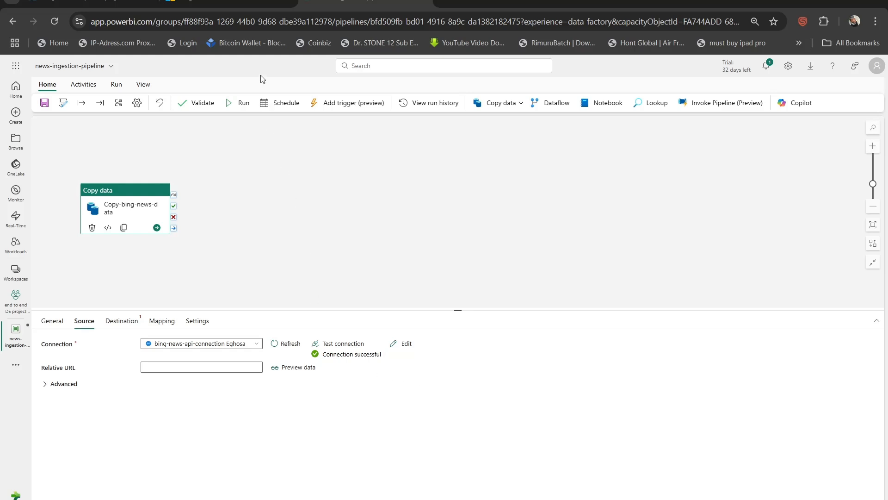
- Switch to the Bing News Search reference and examine which request headers the Headers page lists as required
left_click(232, 2)
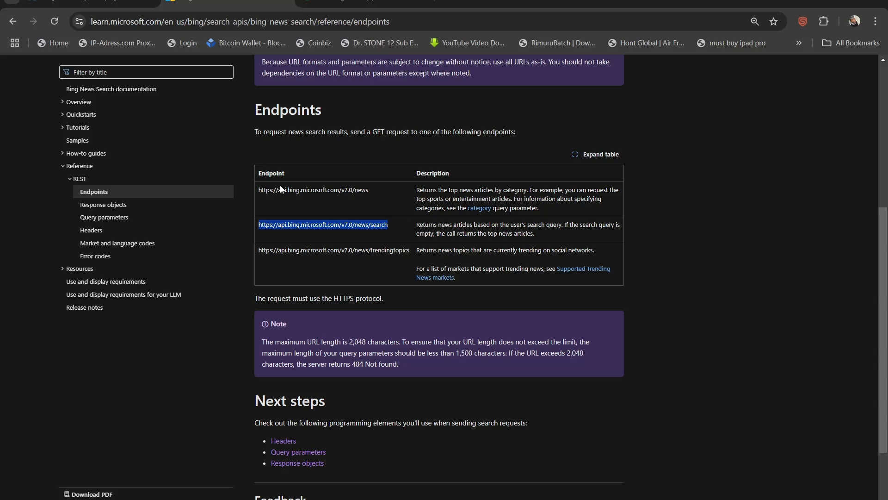
left_click(348, 225)
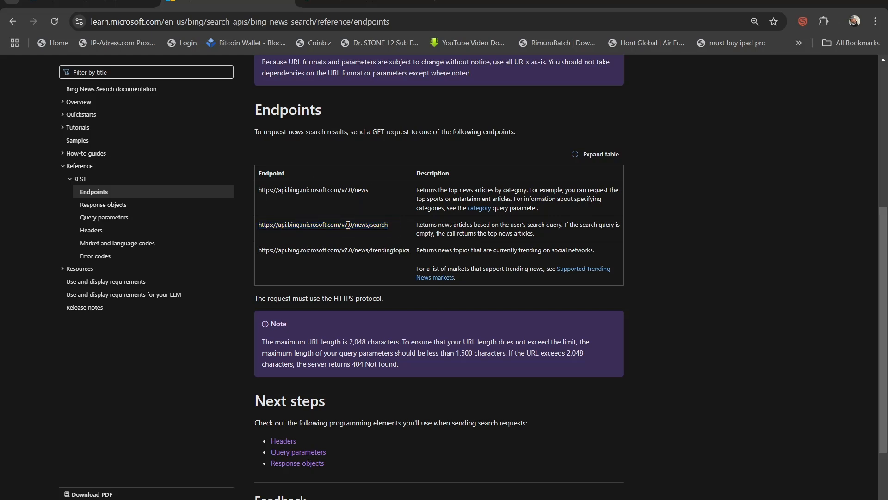
left_click(93, 235)
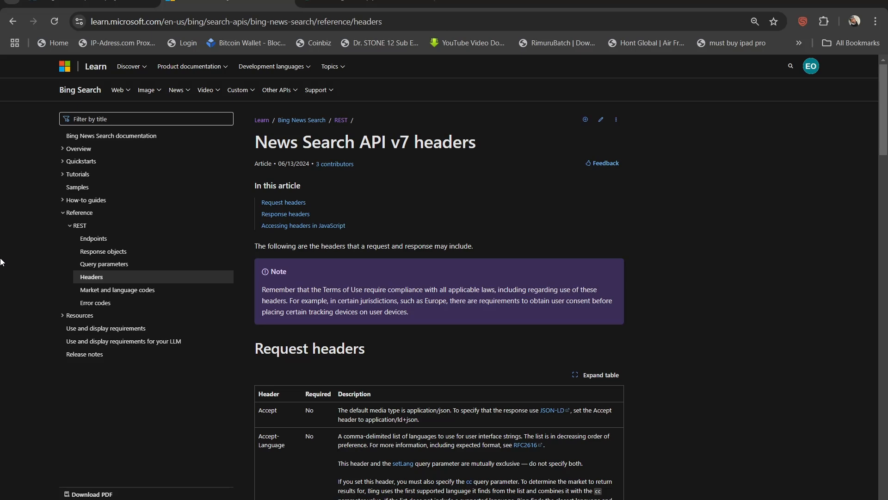
scroll(1, 262, "down", 2)
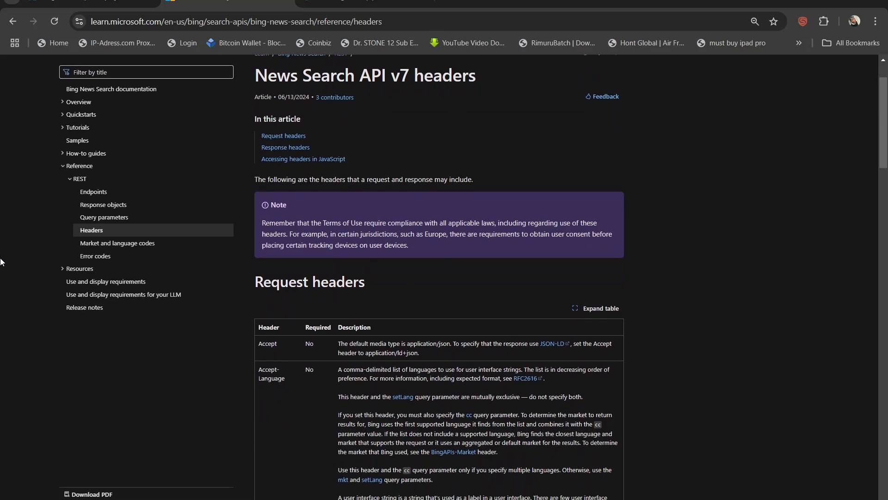
scroll(1, 261, "down", 2)
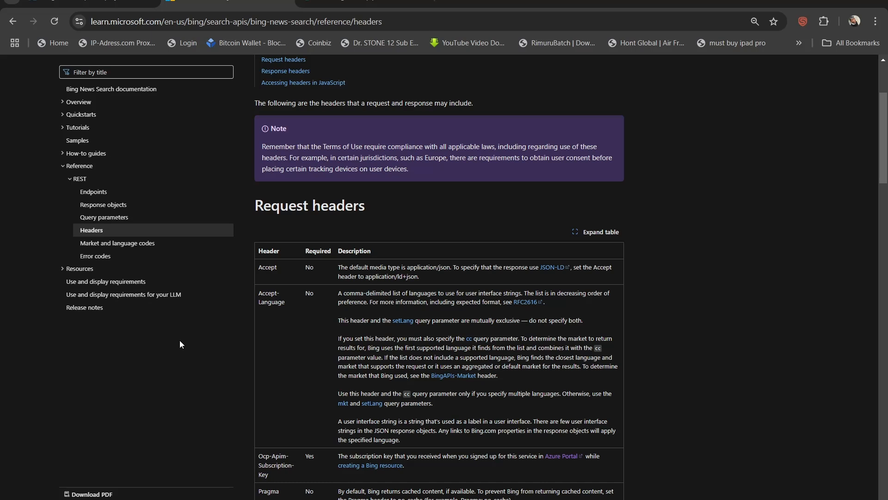
scroll(179, 344, "down", 2)
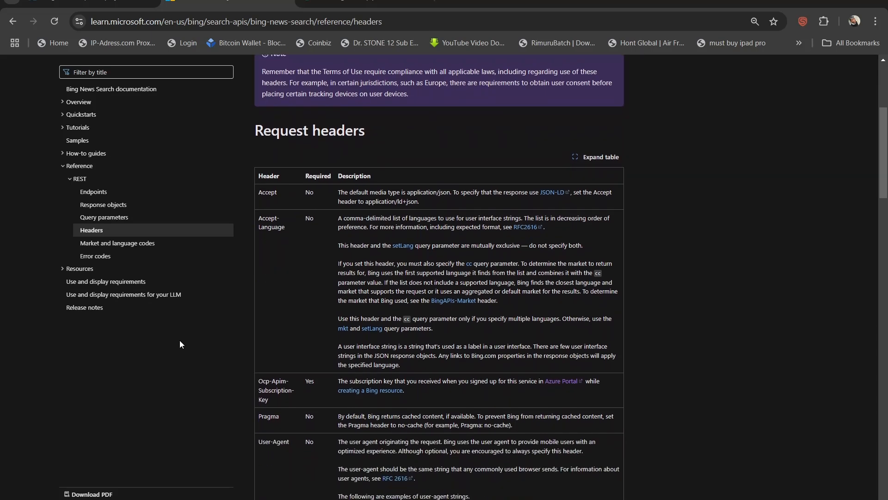
scroll(180, 344, "down", 1)
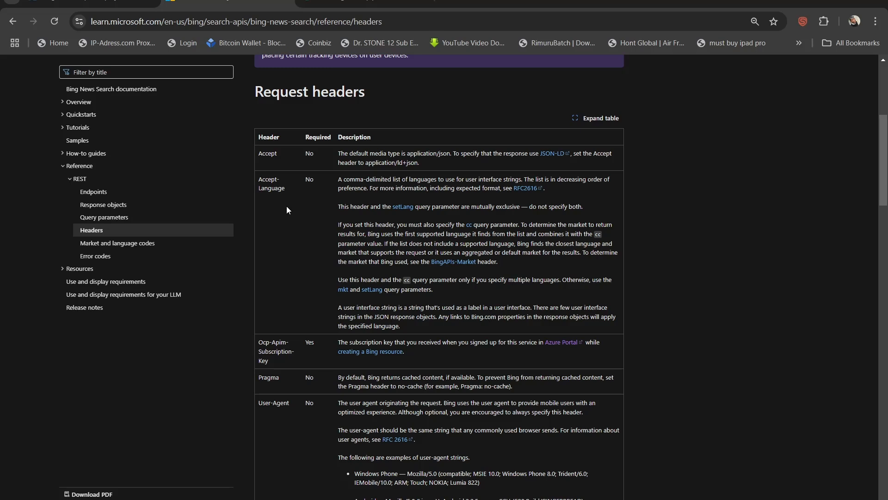
scroll(287, 206, "down", 1)
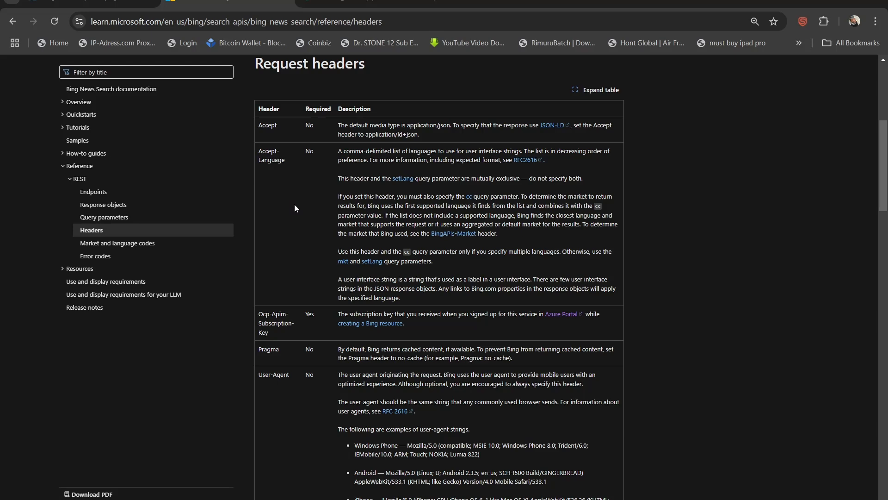
scroll(303, 198, "down", 5)
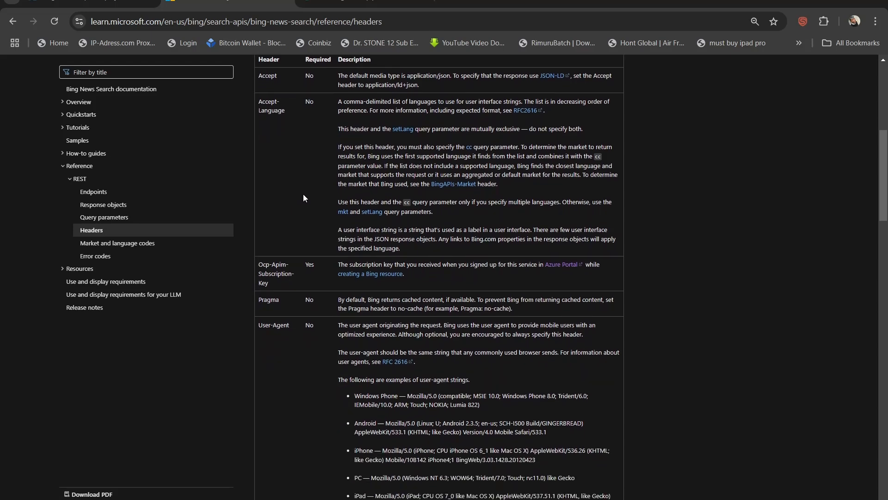
scroll(303, 198, "down", 15)
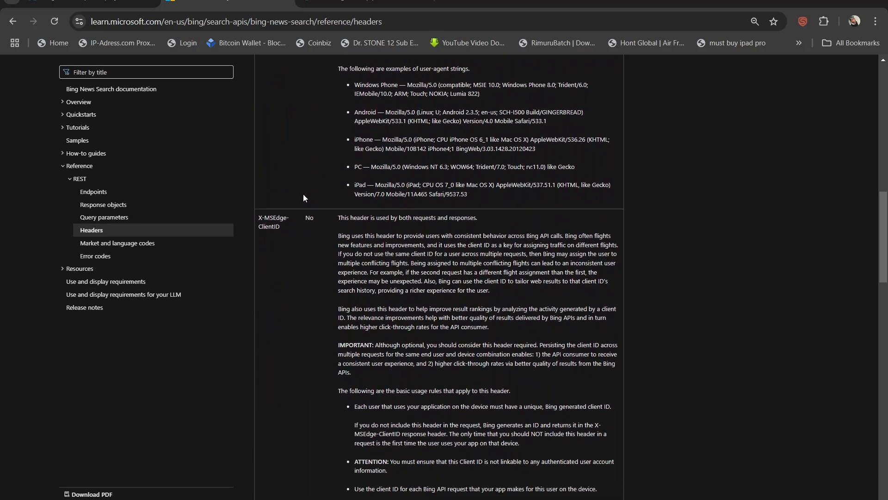
scroll(304, 198, "down", 5)
scroll(304, 198, "up", 20)
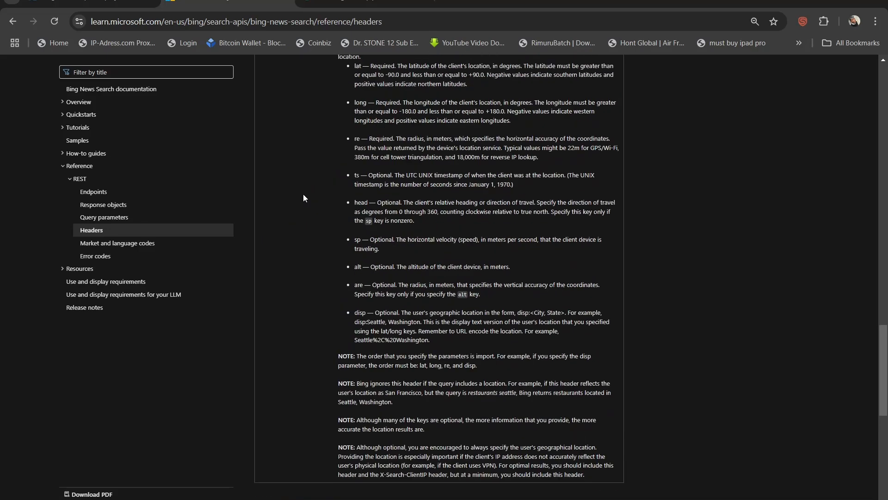
scroll(303, 198, "up", 9)
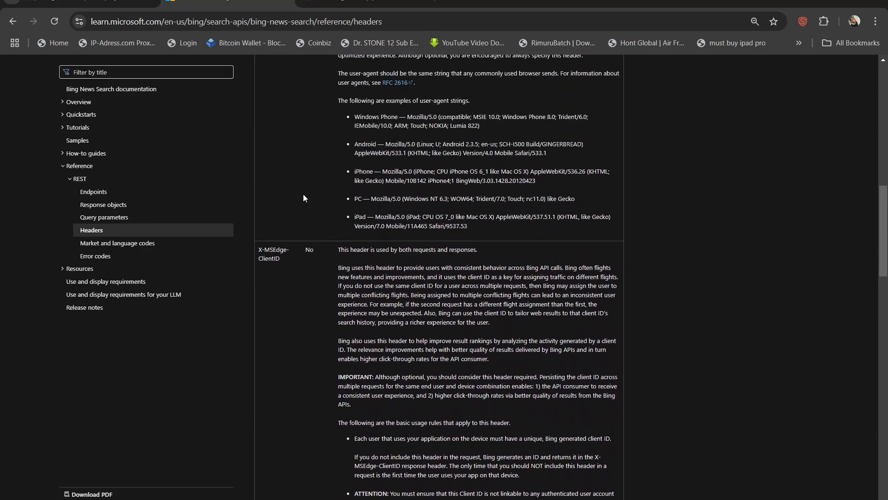
- Copy the Ocp-Apim-Subscription-Key header name from the Request headers table
scroll(304, 198, "up", 1)
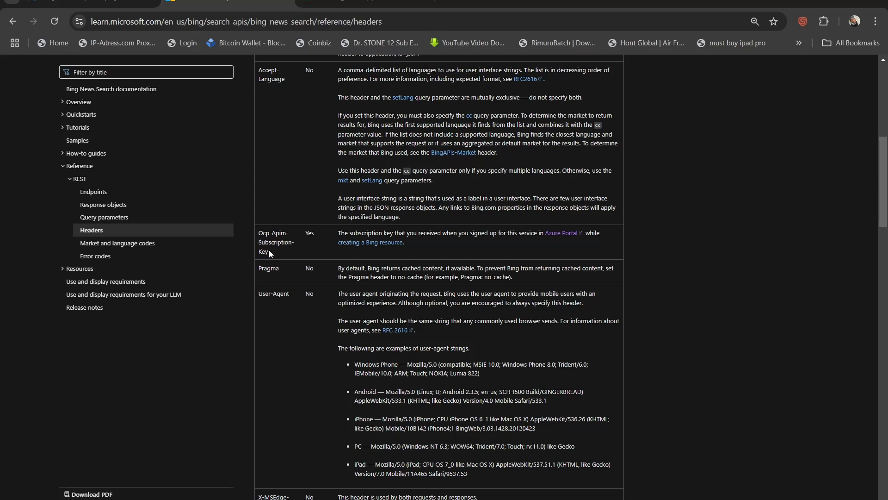
left_click_drag(269, 253, 258, 237)
key("ctrl+c")
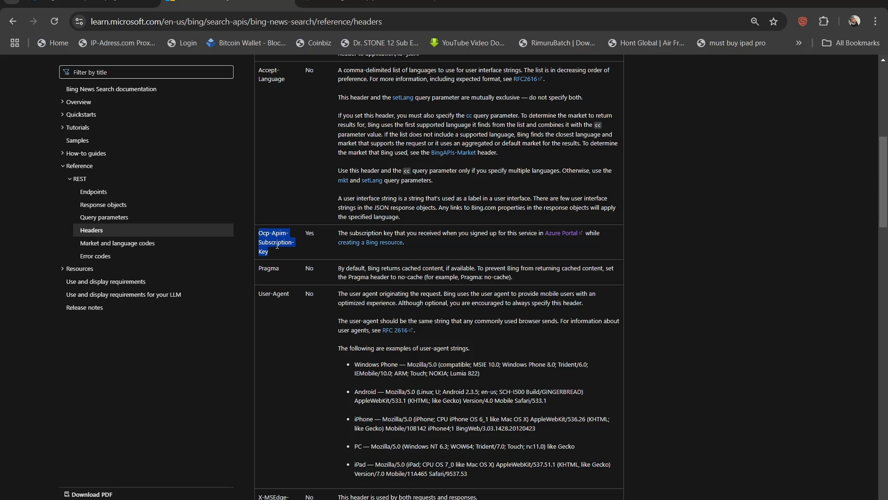
- Switch back to the news-ingestion-pipeline and review the source connection's editable settings, including its authentication kind
left_click(325, 4)
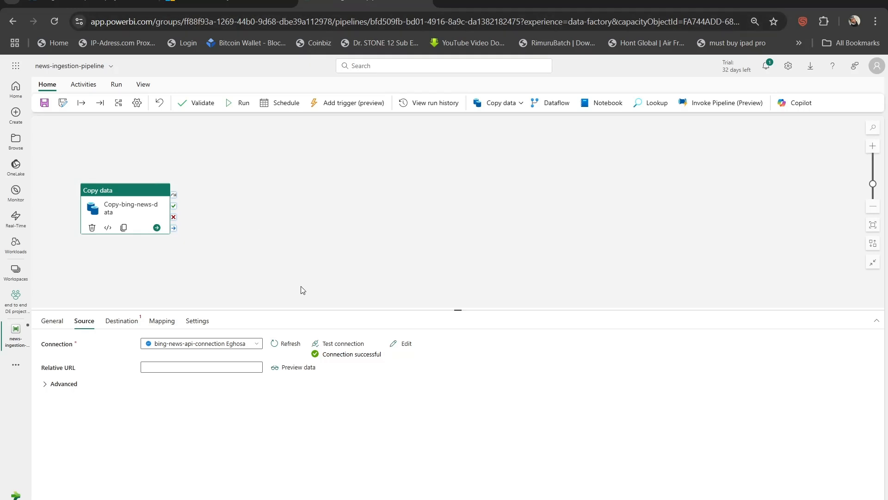
left_click(407, 345)
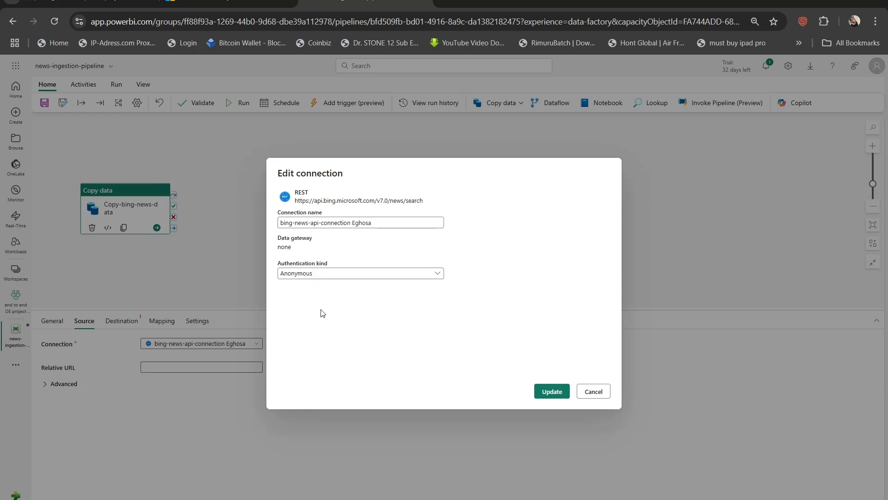
left_click(587, 393)
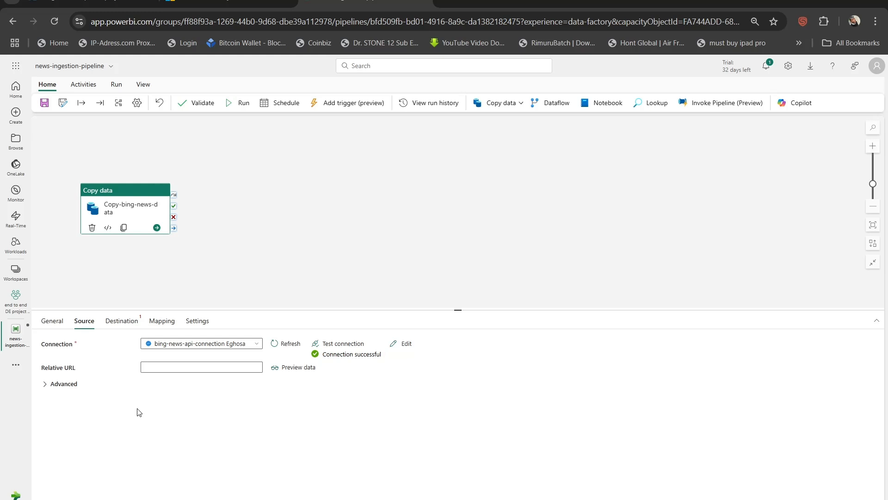
- Add an additional header named Ocp-Apim-Subscription-Key to the copy activity's advanced source settings
left_click(44, 384)
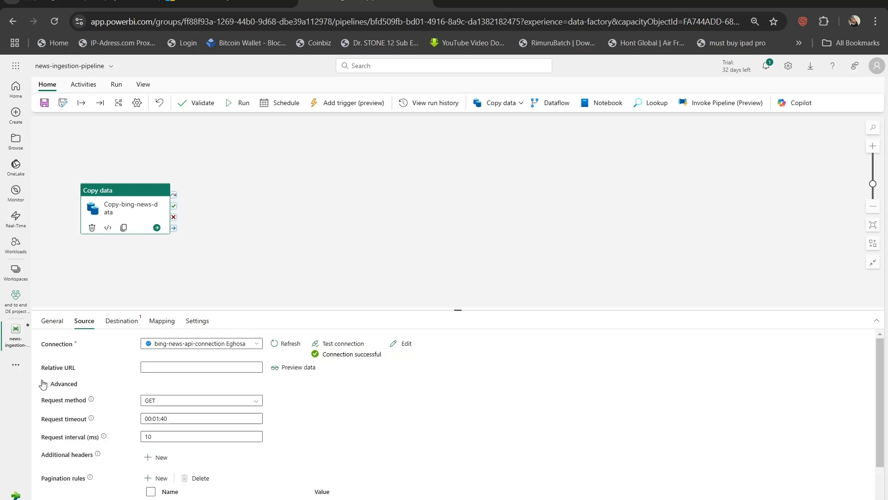
scroll(432, 416, "down", 1)
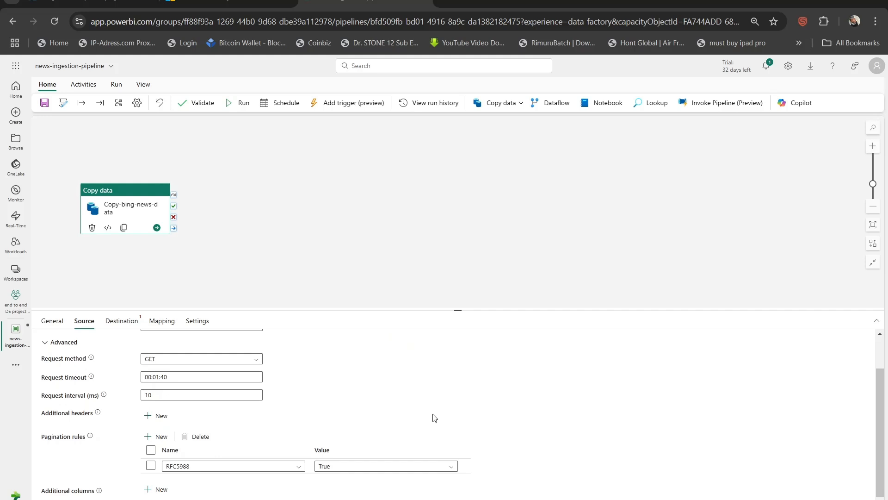
mouse_move(97, 415)
left_click(156, 415)
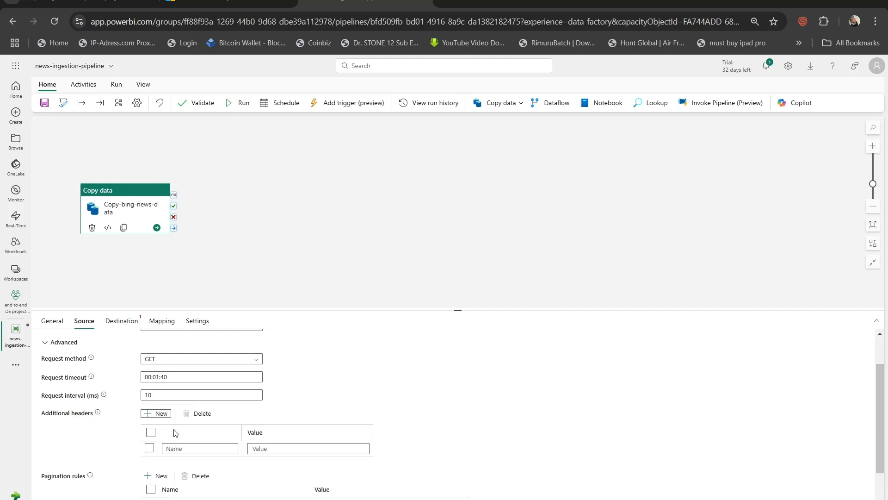
left_click(199, 447)
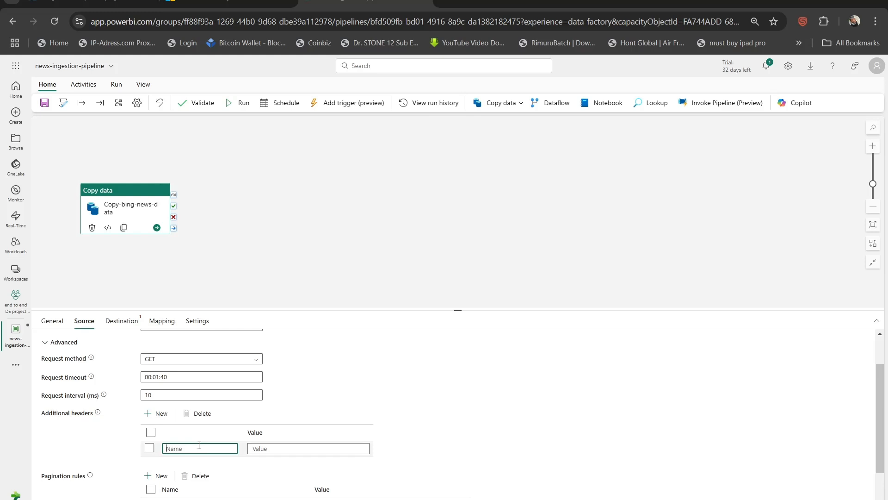
left_click(106, 1)
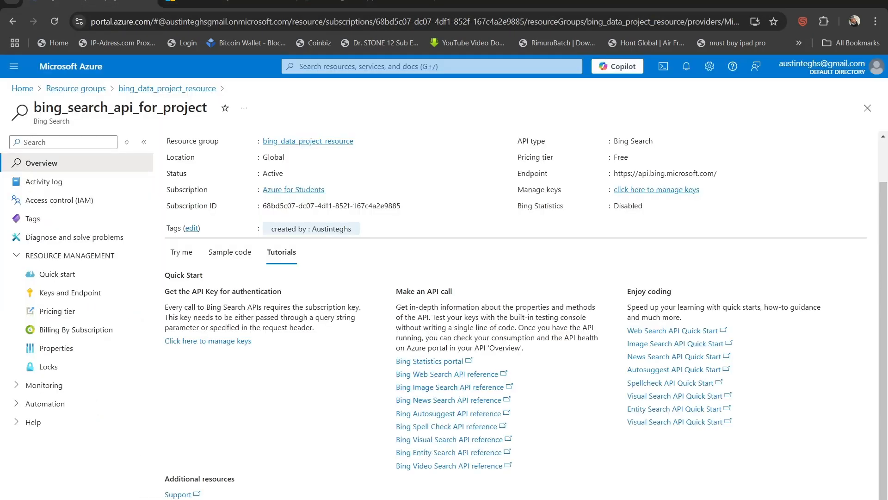
left_click(227, 1)
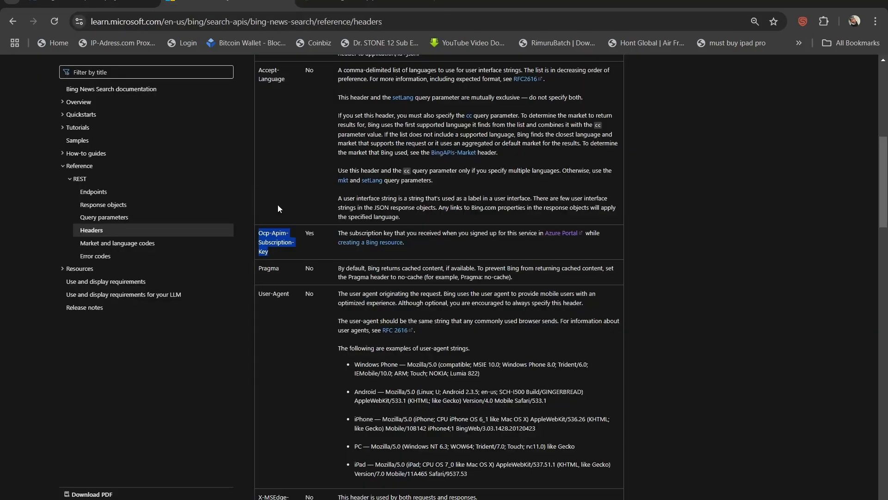
left_click(366, 3)
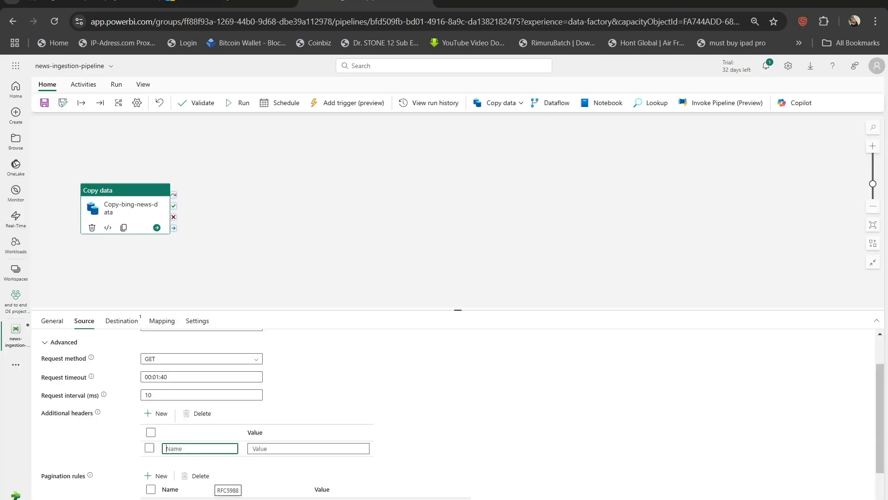
key("ctrl+v")
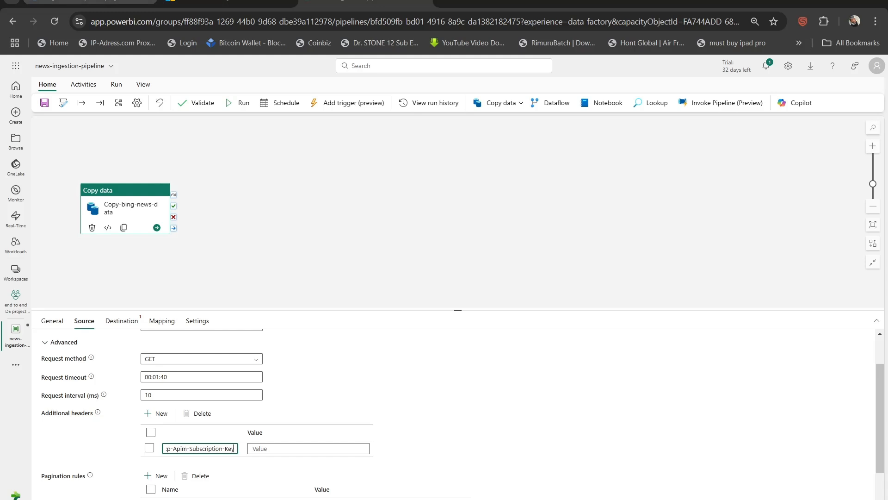
- Copy Key 1 of the bing_search_api_for_project resource from the Azure portal and paste the API key as the header's value
left_click(90, 1)
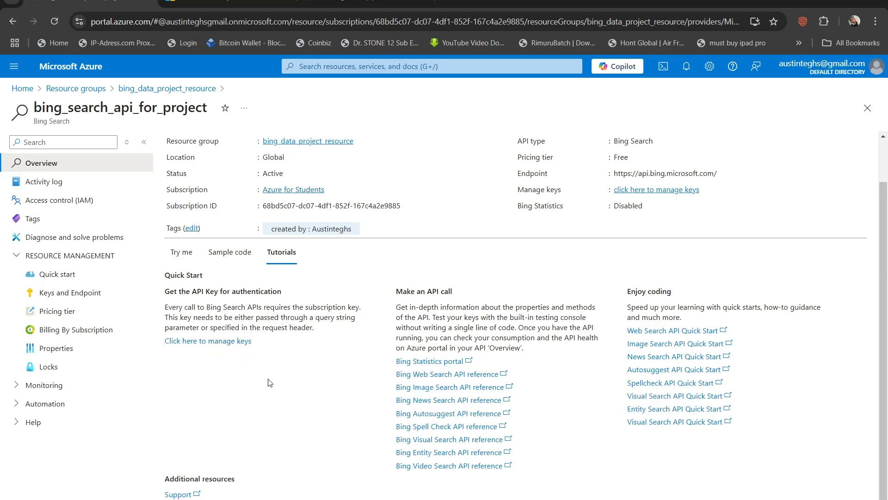
left_click(58, 301)
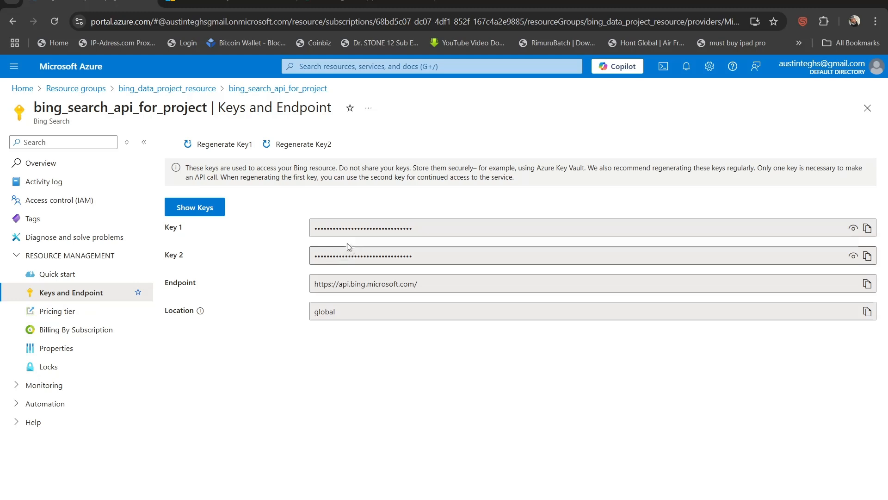
left_click(871, 233)
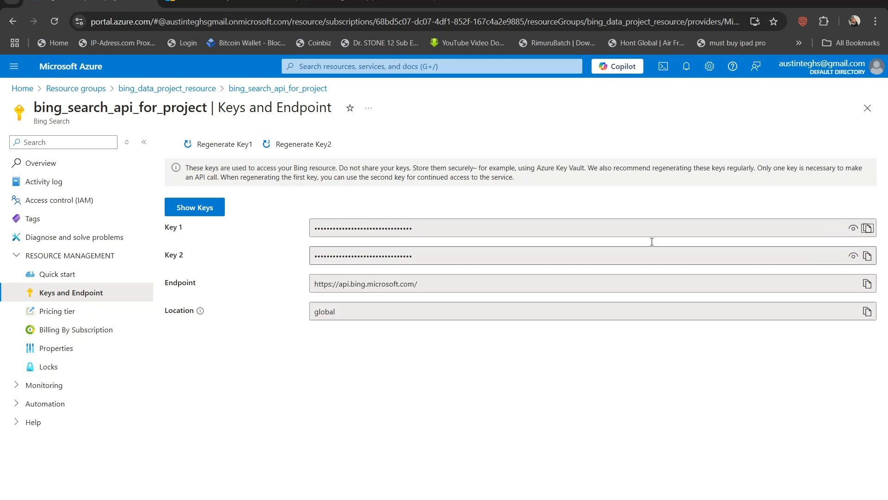
left_click(367, 3)
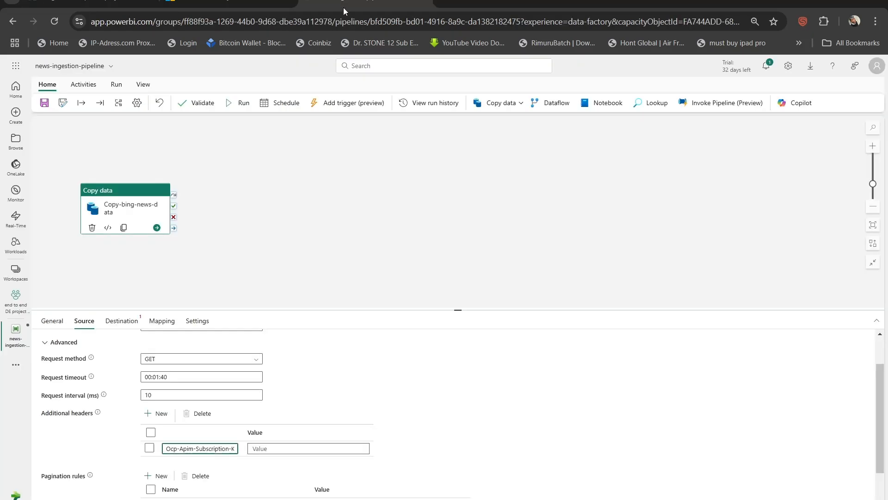
left_click(282, 449)
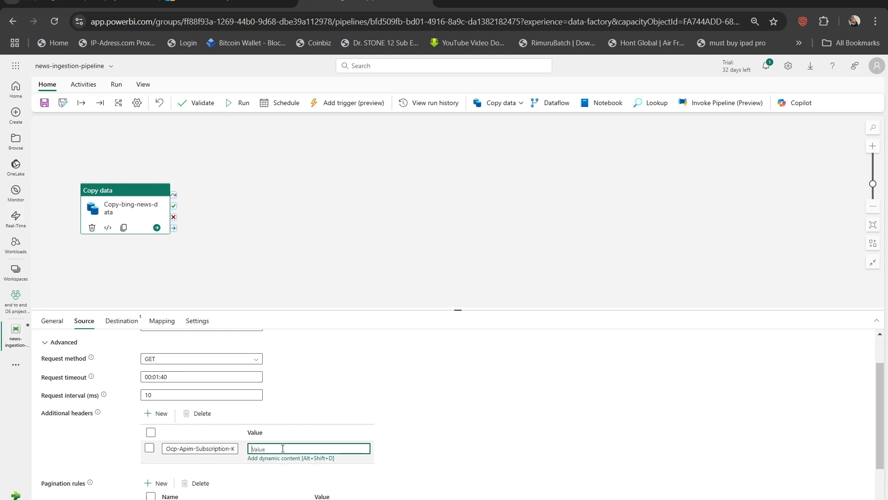
key("ctrl+v")
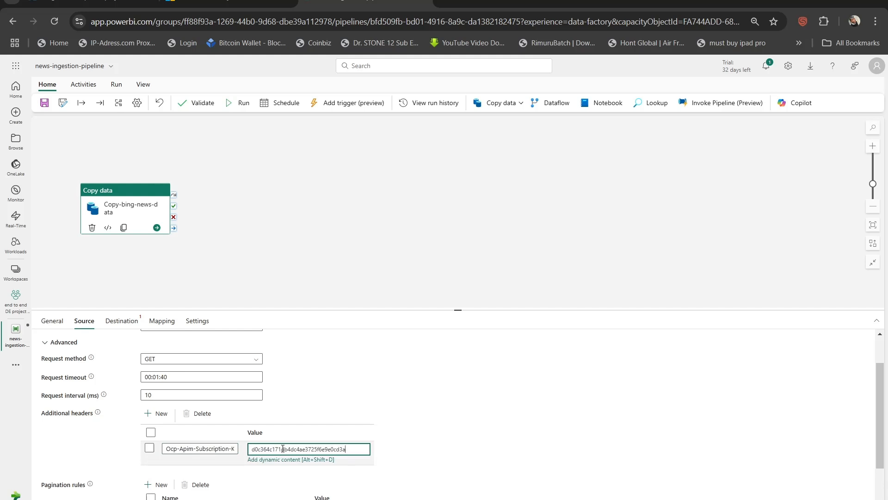
left_click(459, 423)
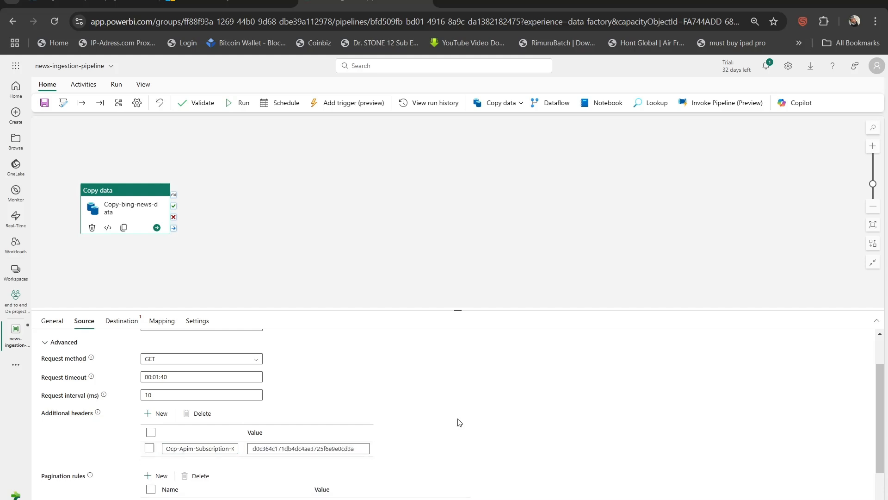
scroll(459, 422, "up", 1)
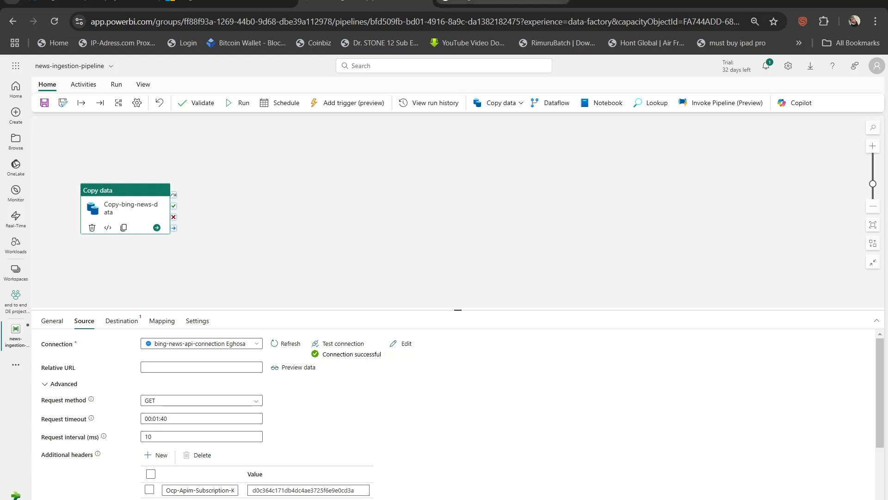
- Switch to the Google page and search for "power rangers" to examine how the results URL carries its query parameters
left_click(455, 3)
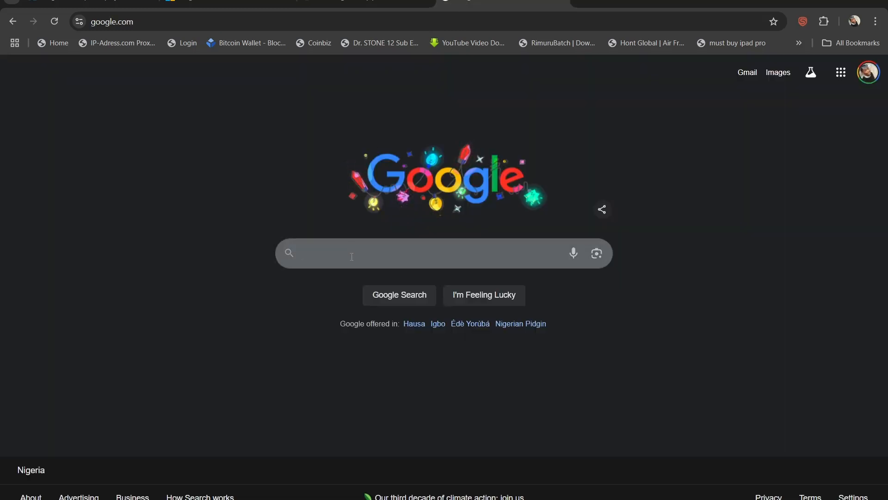
type("po")
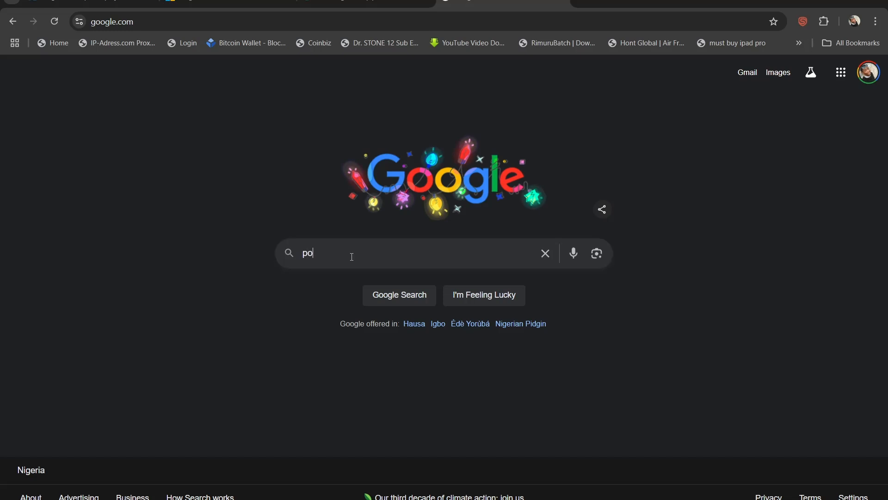
type("wer r")
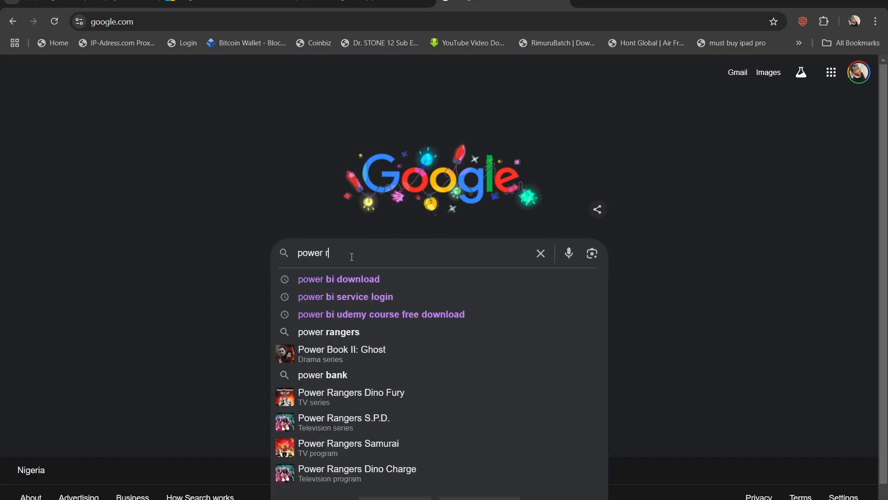
type("angers")
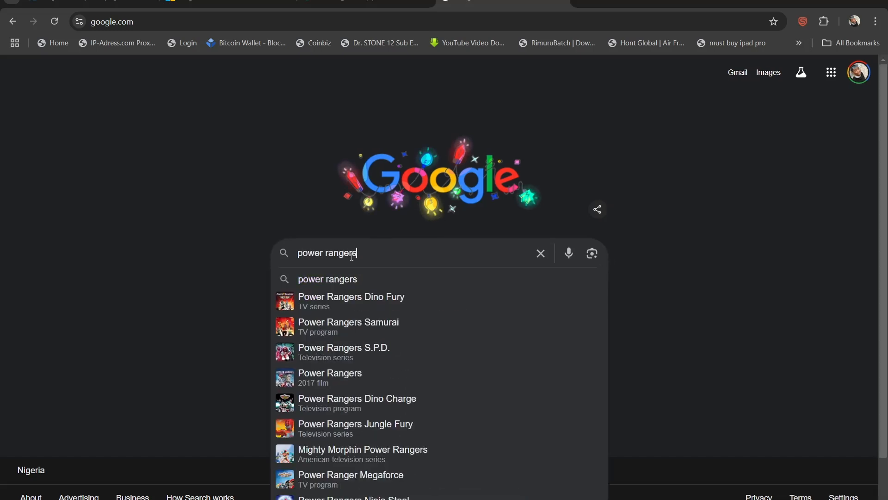
key("Return")
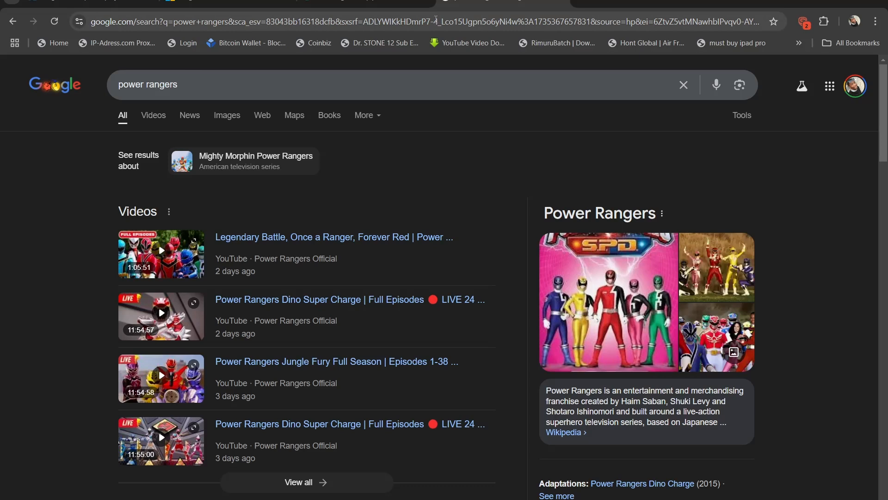
- Return to the pipeline's relative URL setting, and examine the available endpoints on the Bing News Search reference's Endpoints page
left_click(347, 5)
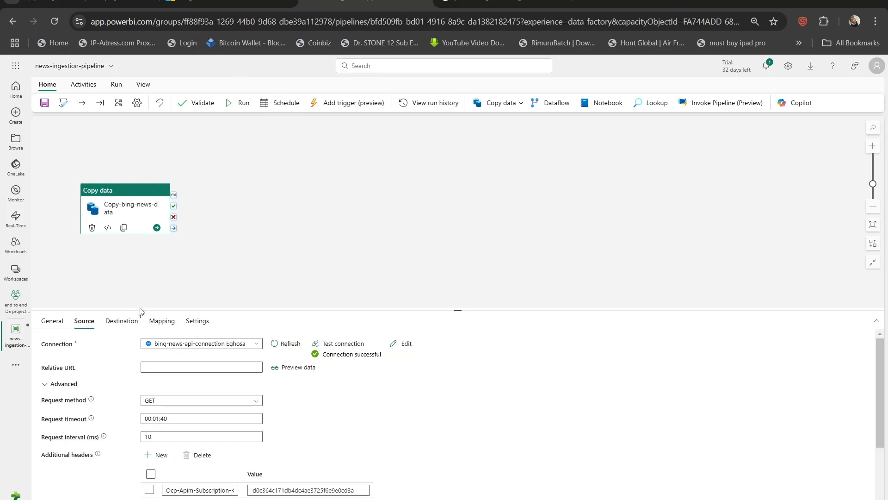
left_click(162, 362)
left_click(227, 2)
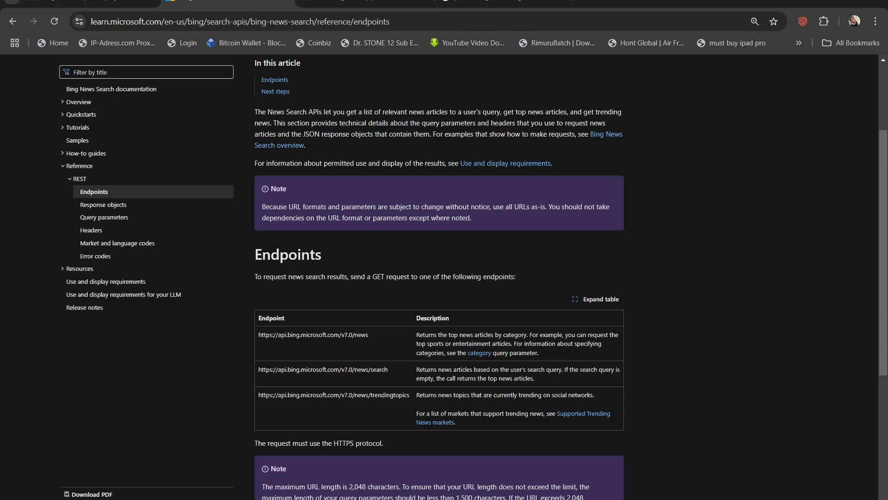
scroll(349, 378, "down", 2)
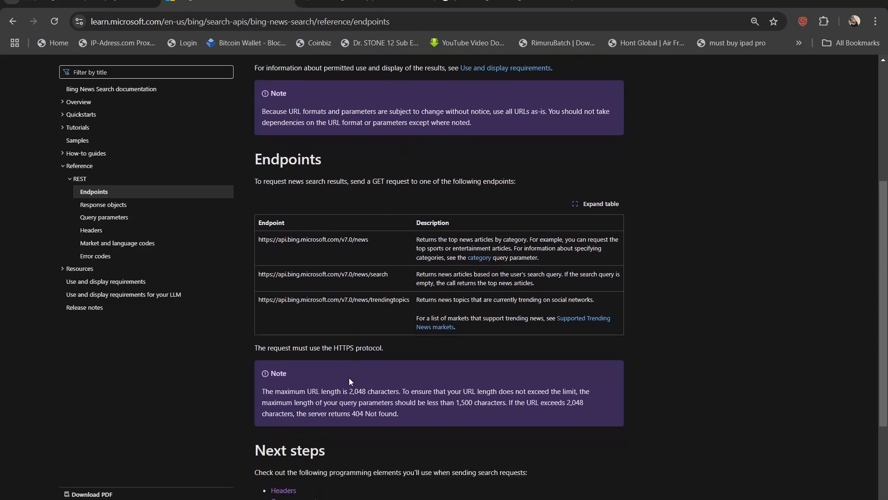
scroll(349, 378, "down", 1)
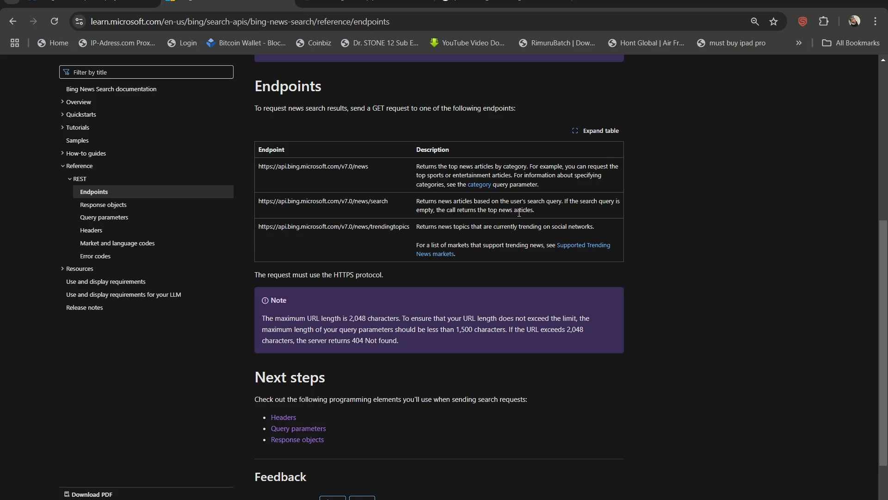
- Examine the supported query parameters on the Bing News Search reference's Query parameters page, and return to the pipeline's relative URL setting
left_click(366, 4)
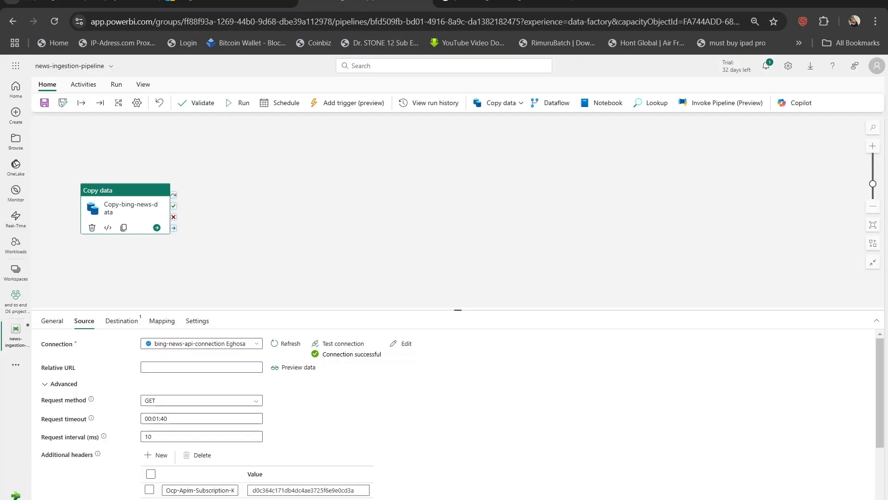
left_click(166, 366)
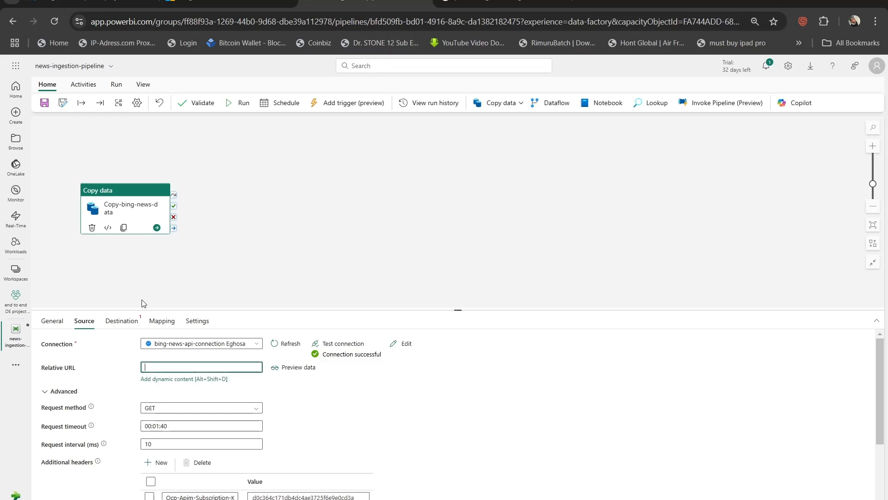
left_click(229, 3)
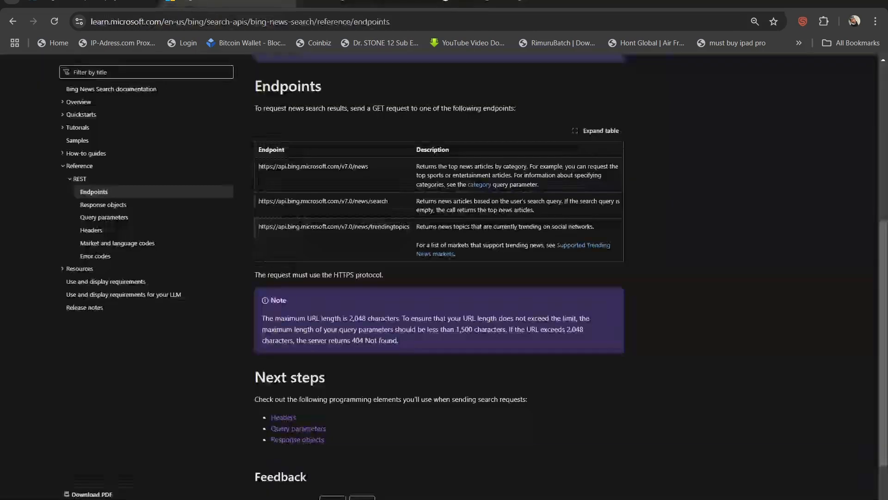
left_click(103, 218)
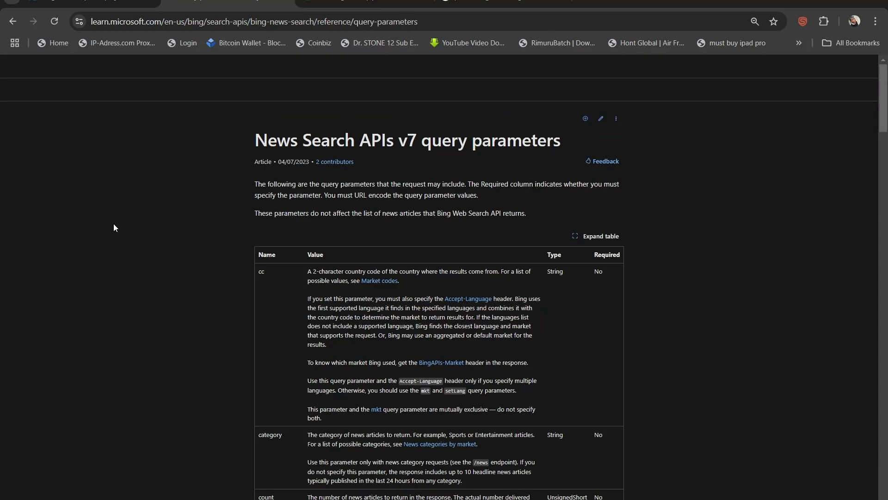
scroll(283, 289, "down", 6)
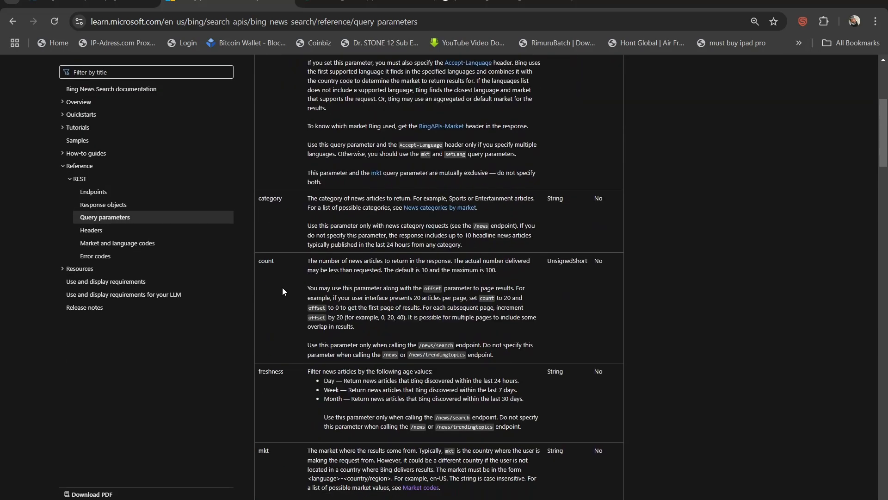
scroll(284, 291, "down", 13)
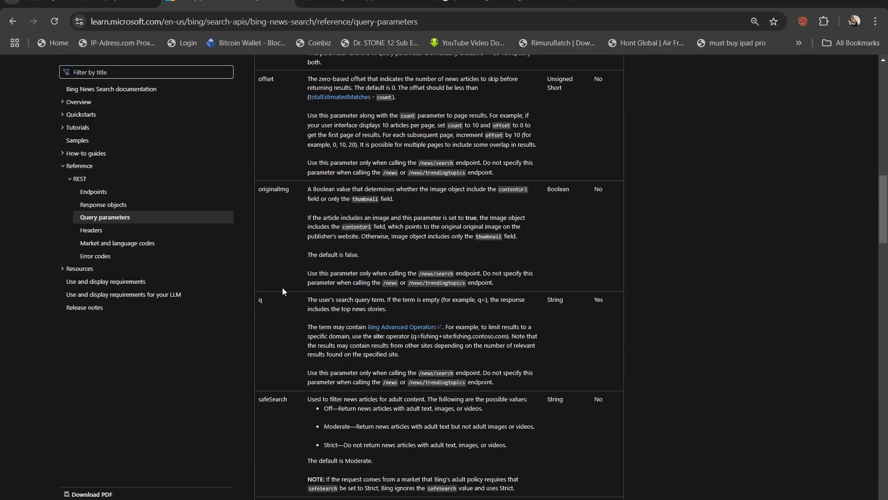
scroll(282, 287, "up", 13)
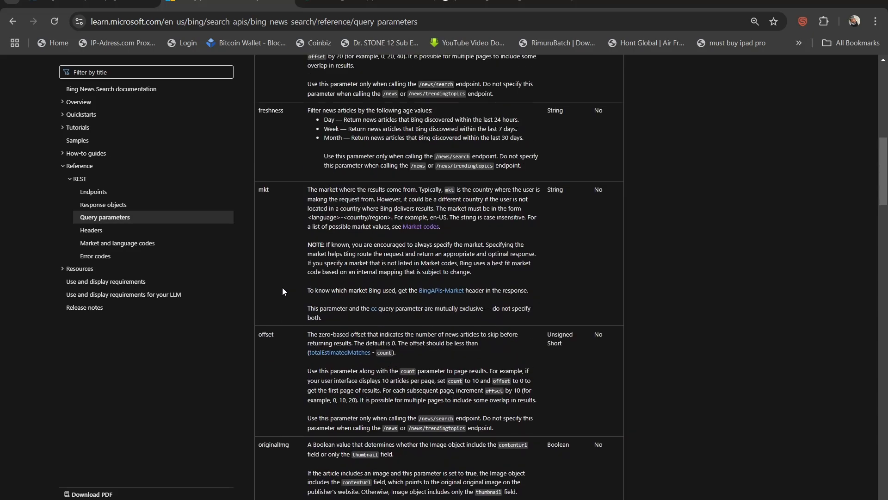
scroll(283, 291, "up", 8)
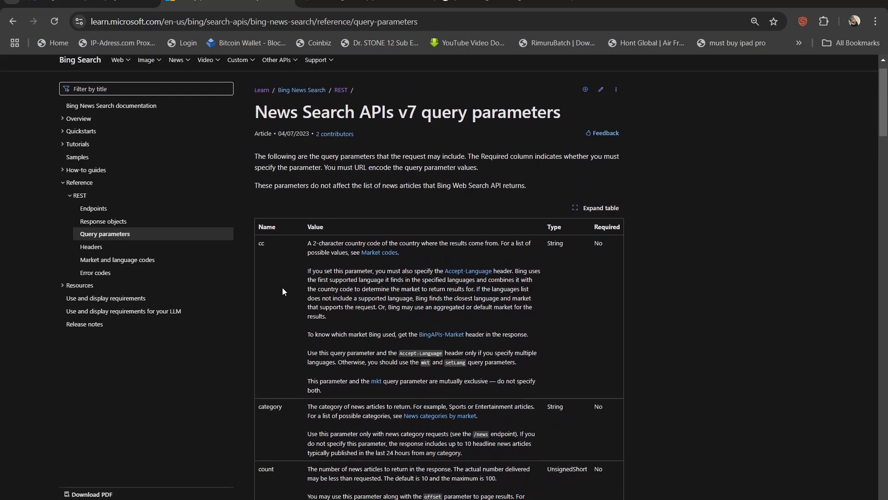
left_click(396, 3)
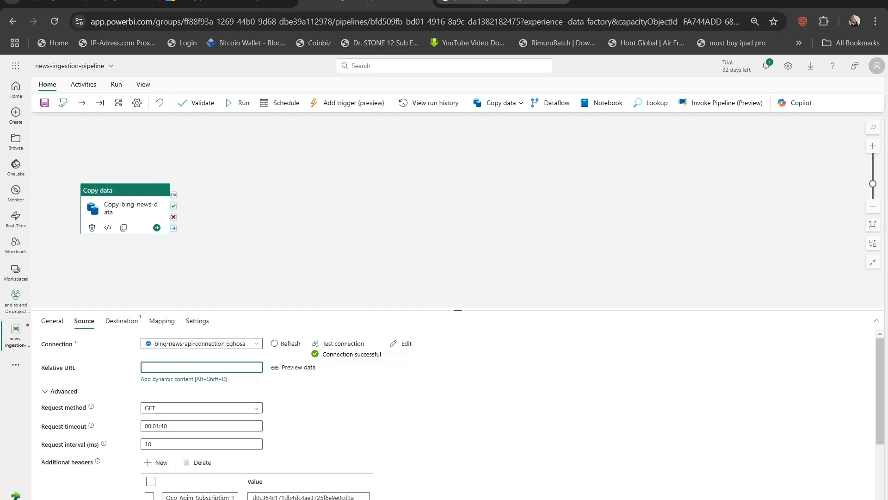
- Copy the query string ?q=power+rangers from the Google results URL and paste it as the copy activity source's relative URL
left_click(504, 2)
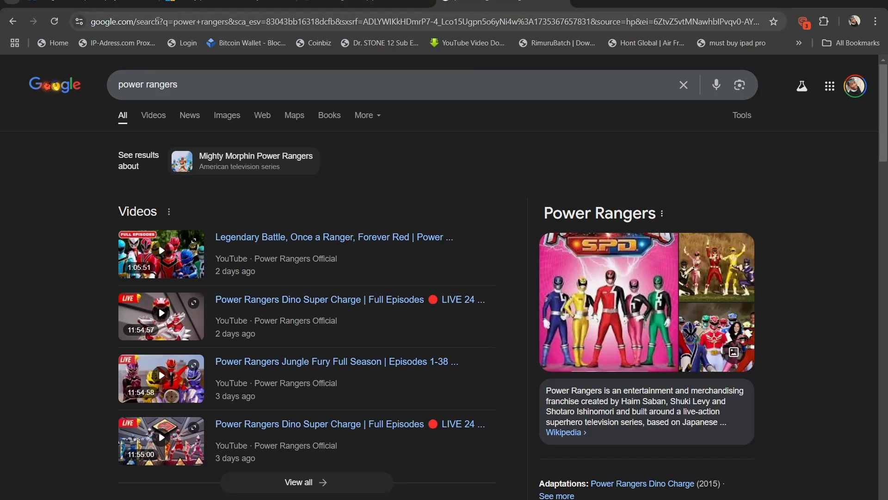
left_click_drag(158, 22, 226, 26)
key("ctrl+c")
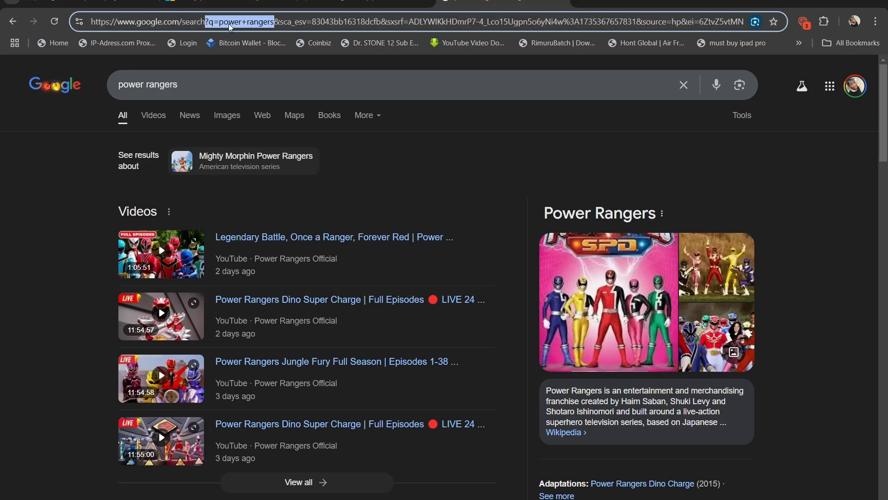
left_click(365, 5)
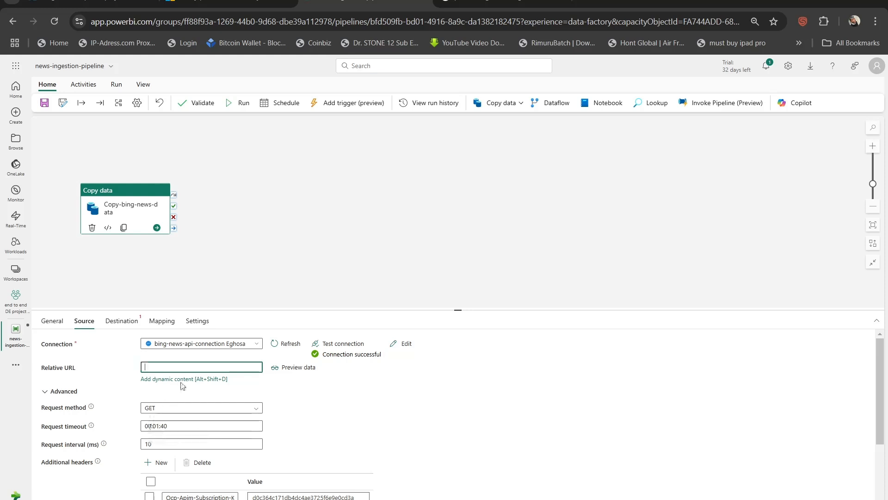
key("ctrl+v")
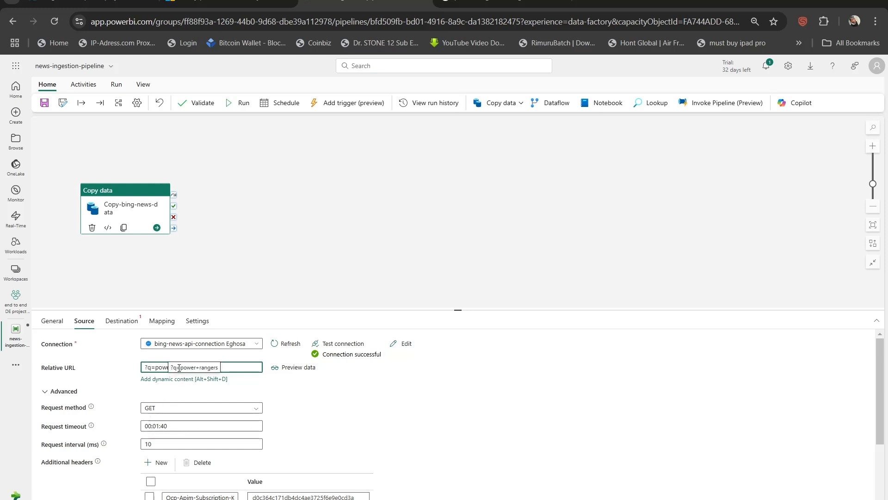
- Replace the search term in the relative URL so that it reads ?q=latest+news
key("BackSpace")
key("BackSpace")
key("BackSpace")
key("BackSpace")
key("BackSpace")
key("BackSpace")
key("BackSpace")
key("BackSpace")
key("BackSpace")
key("BackSpace")
key("BackSpace")
key("BackSpace")
key("BackSpace")
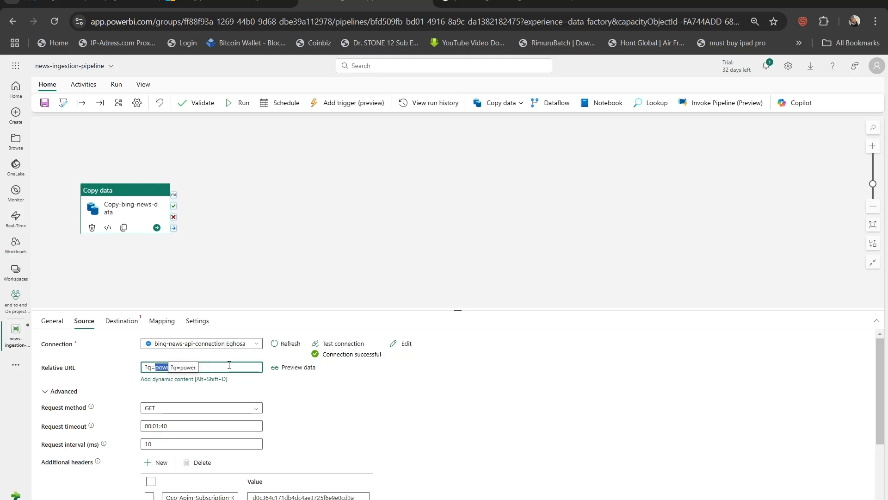
type("latest+neews")
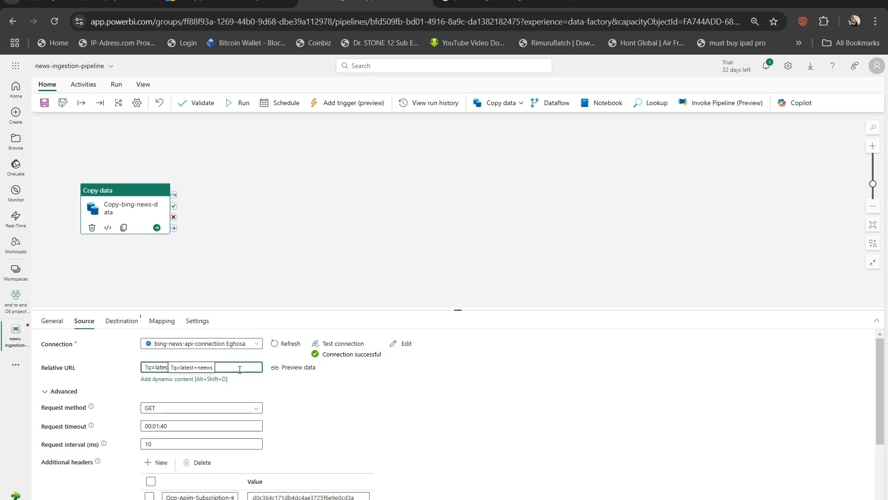
key("BackSpace")
key("BackSpace")
key("BackSpace")
type("ws")
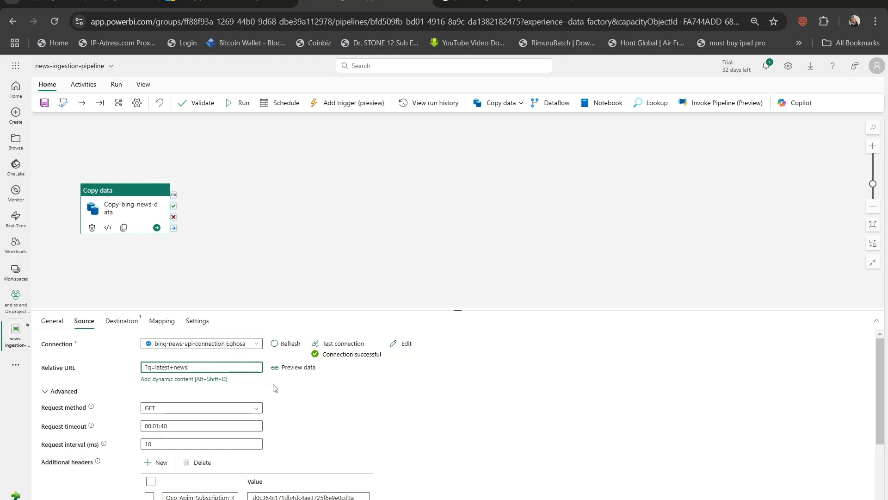
left_click(286, 390)
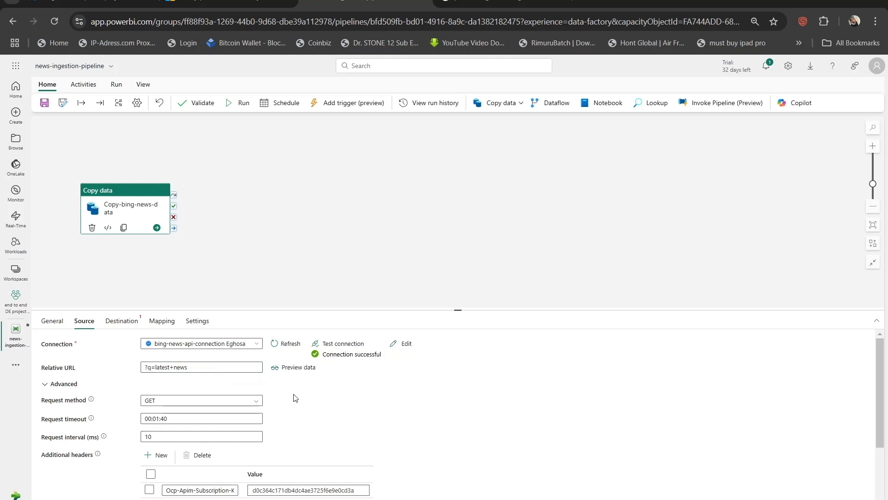
- Preview the source data, examine the returned news JSON through to its end, and close the preview
left_click(291, 370)
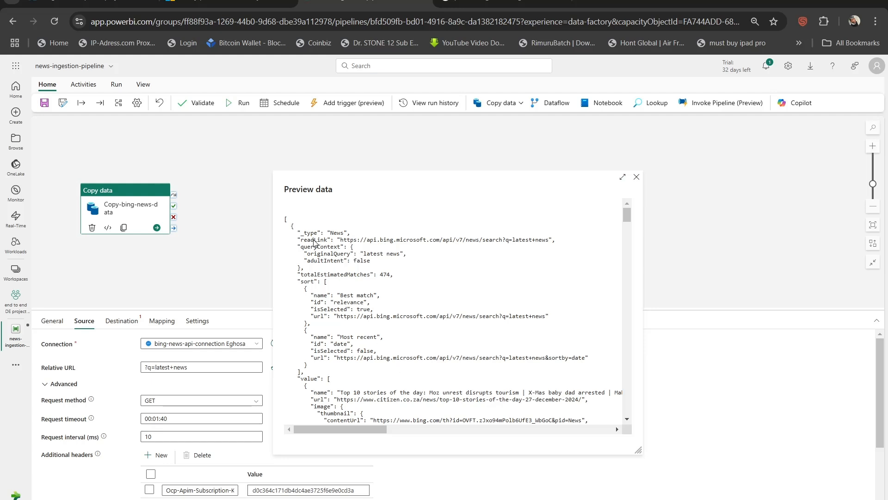
scroll(383, 323, "down", 4)
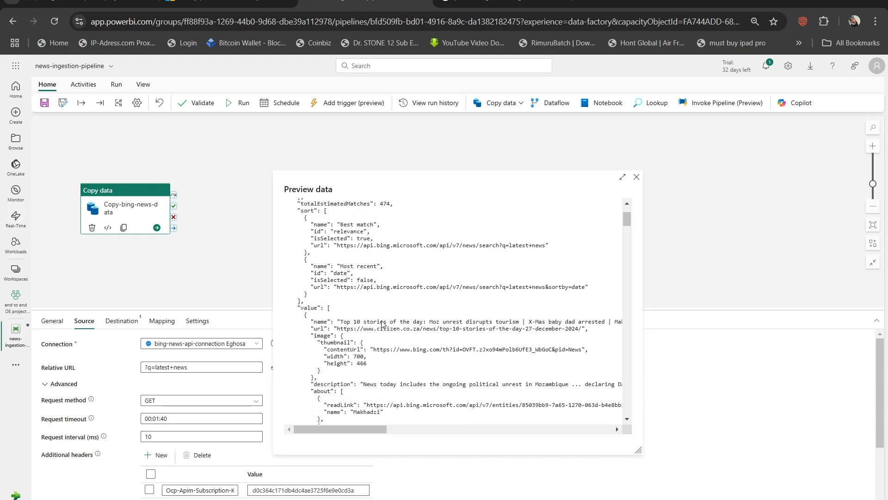
scroll(383, 324, "down", 2)
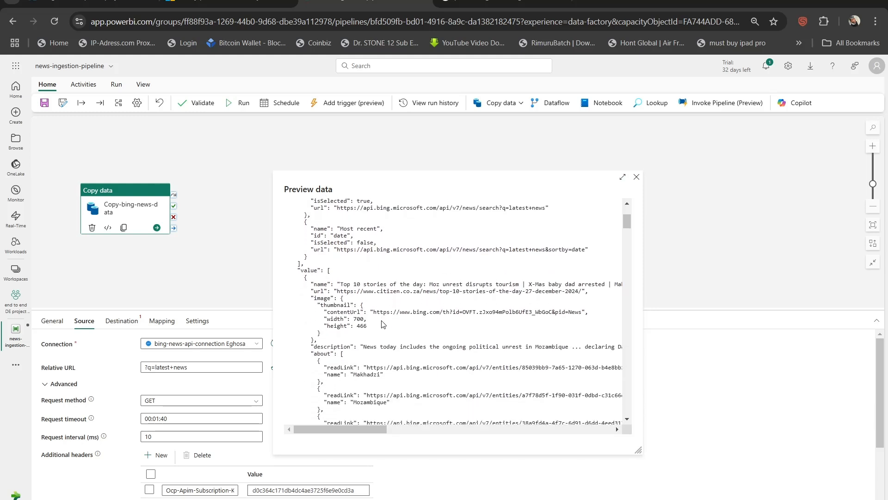
scroll(383, 324, "down", 2)
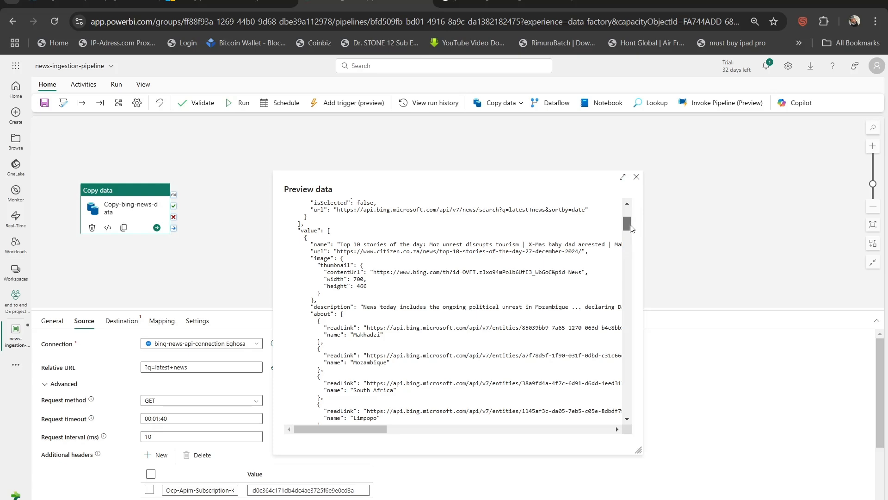
left_click_drag(630, 228, 629, 416)
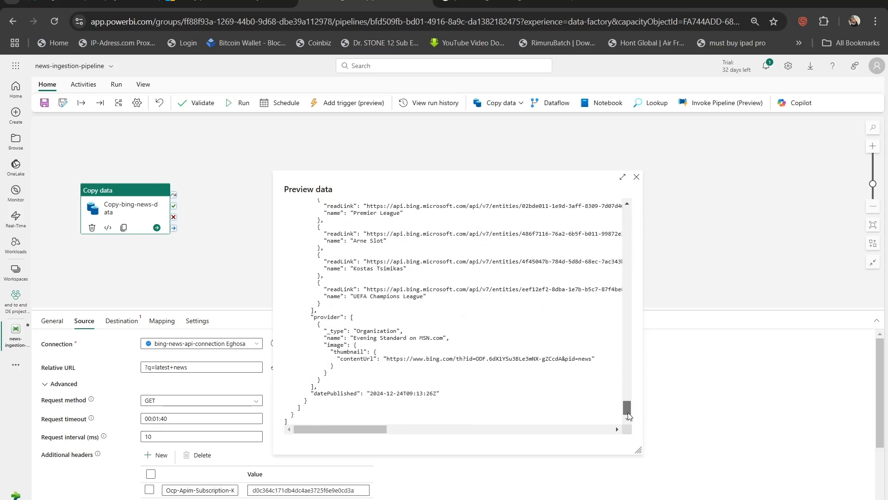
left_click(637, 179)
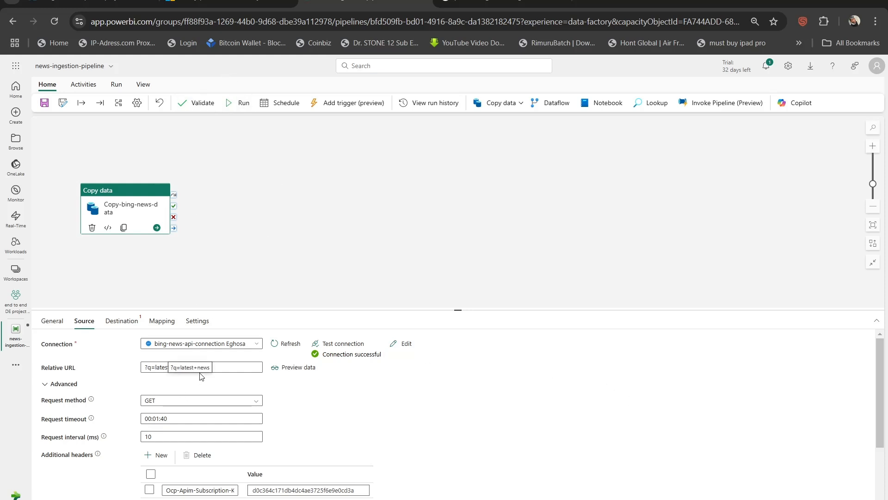
- Examine the count and freshness entries on the Bing News Search Query parameters page, and return to the pipeline's relative URL setting
left_click(225, 367)
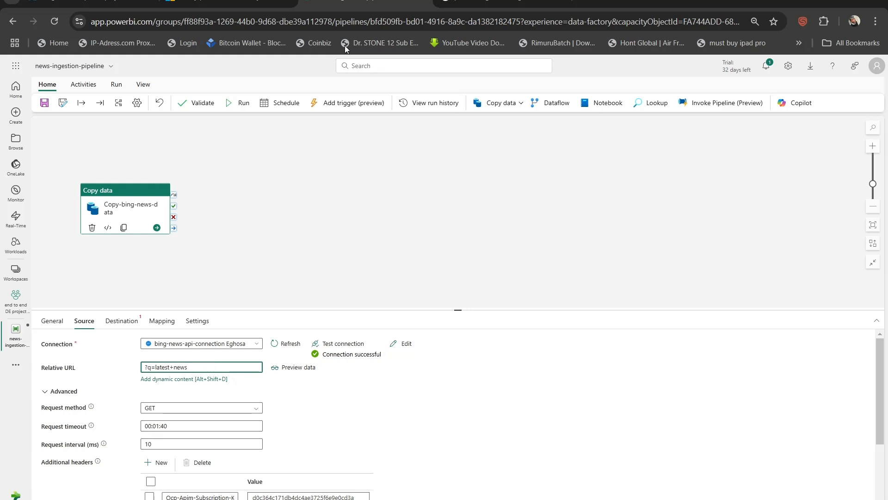
left_click(227, 4)
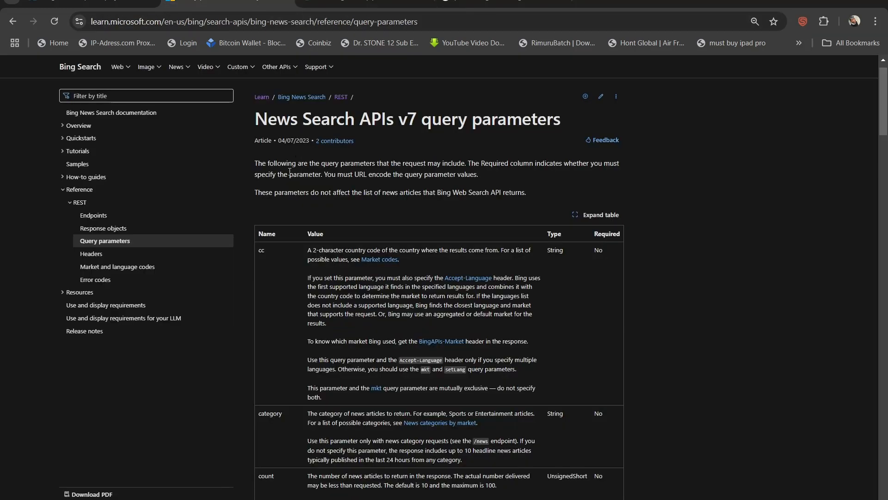
scroll(289, 171, "down", 2)
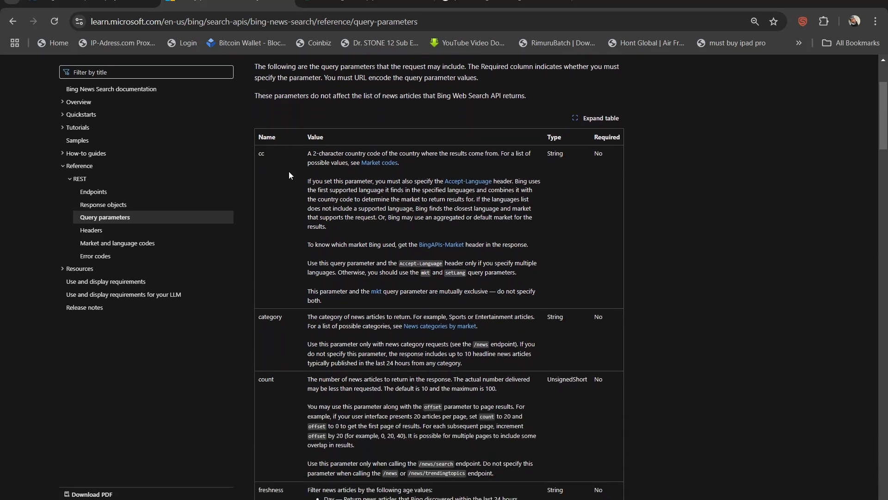
scroll(289, 172, "down", 2)
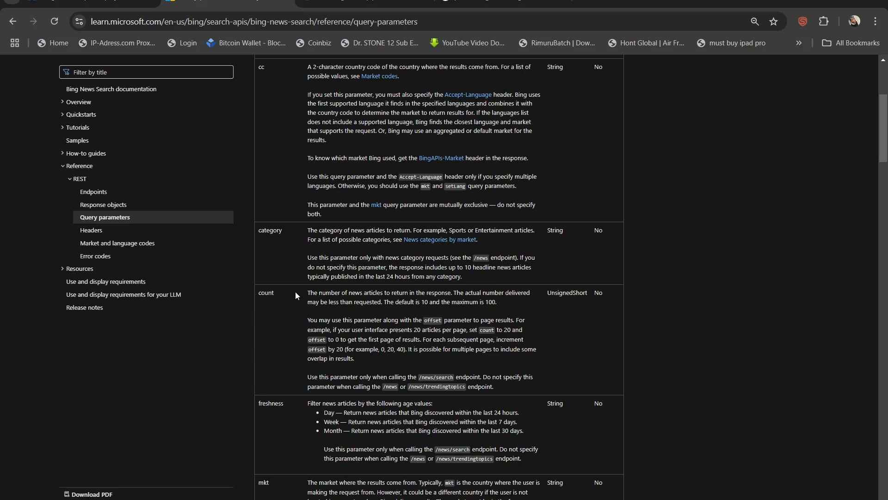
scroll(297, 300, "down", 1)
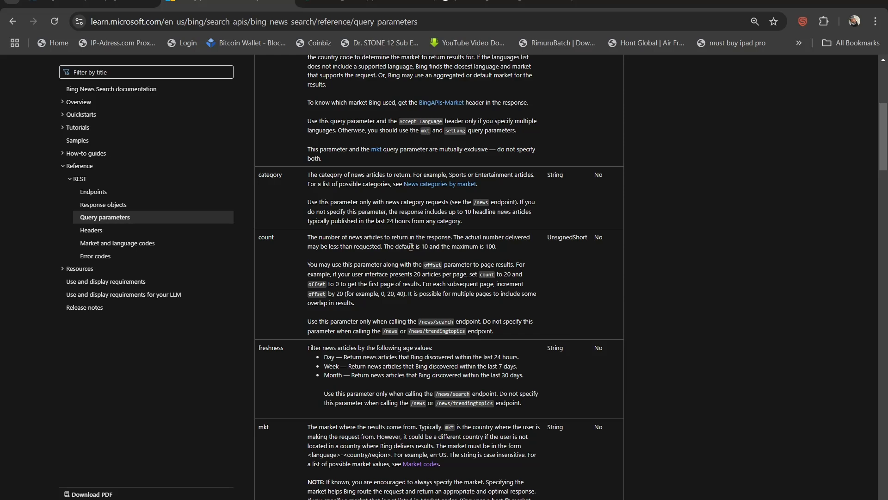
left_click(366, 2)
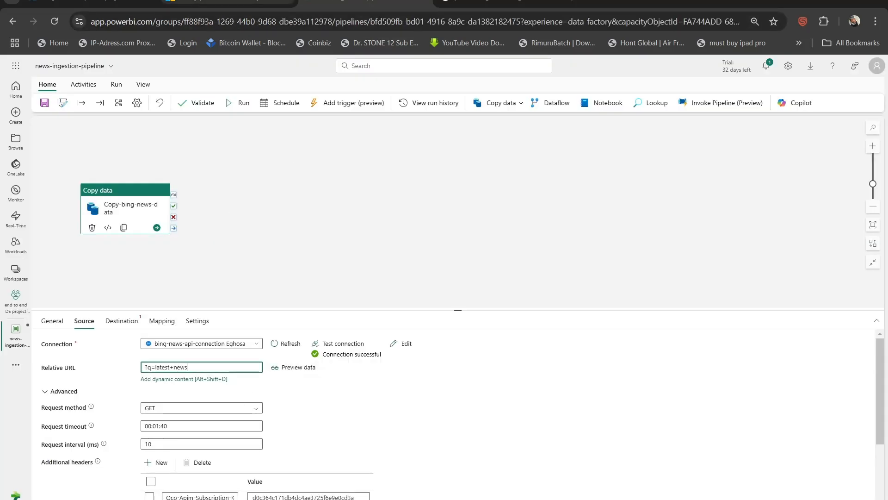
key("ctrl+shift+Tab")
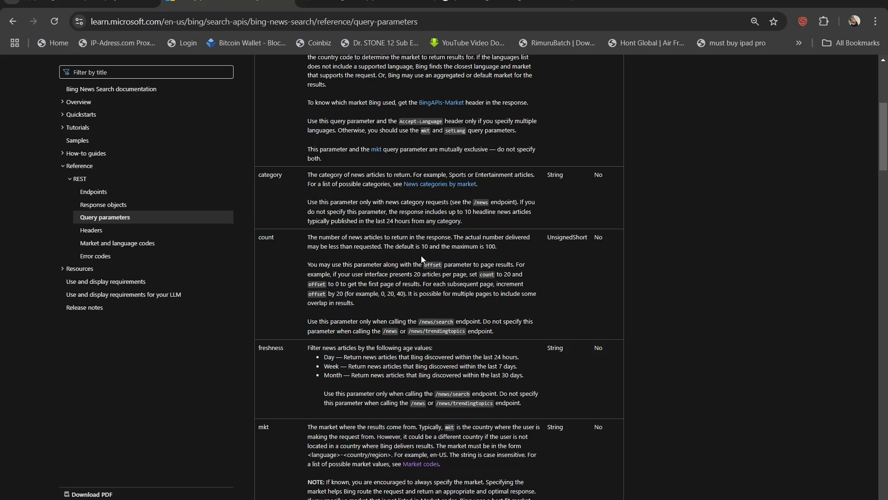
left_click(363, 2)
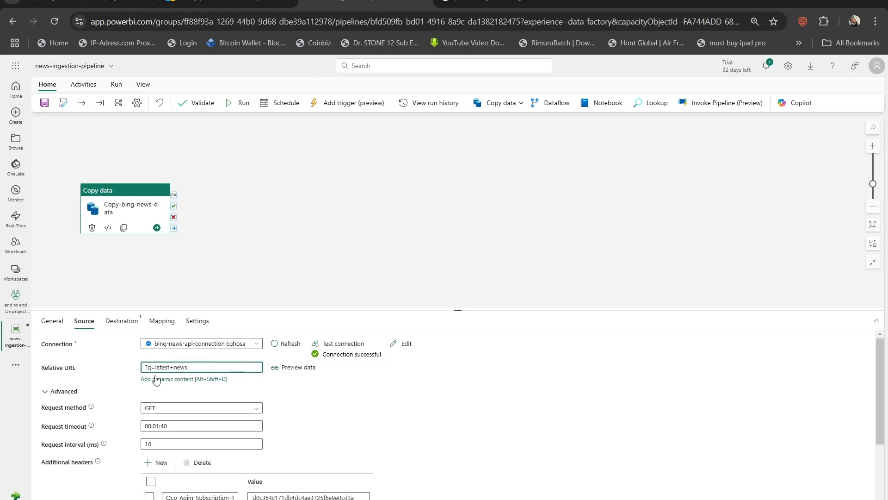
left_click(142, 368)
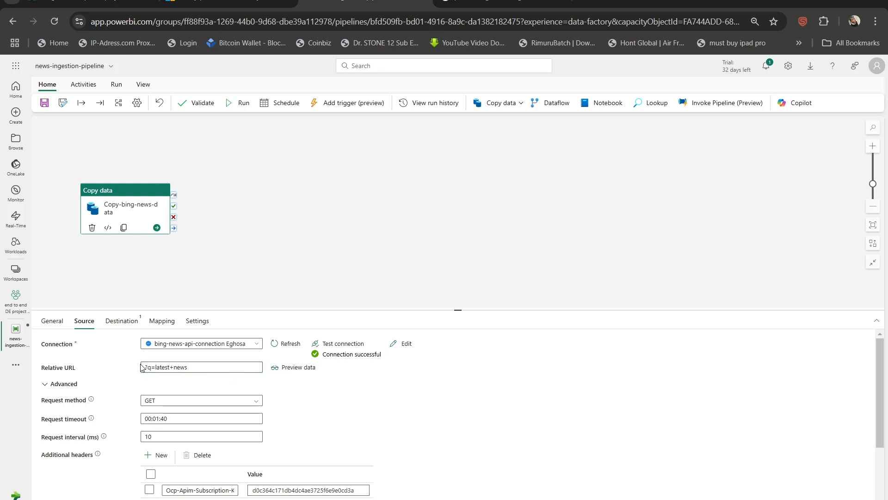
left_click(180, 368)
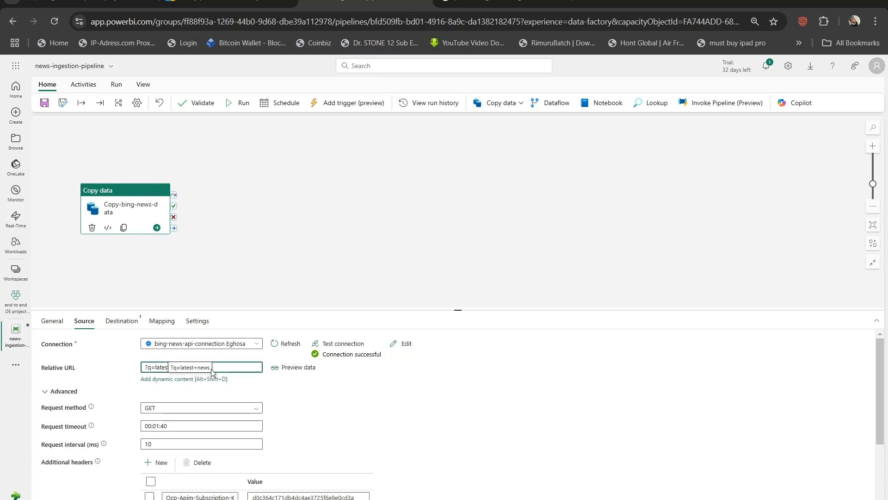
left_click(211, 370)
left_click(218, 369)
left_click(168, 367)
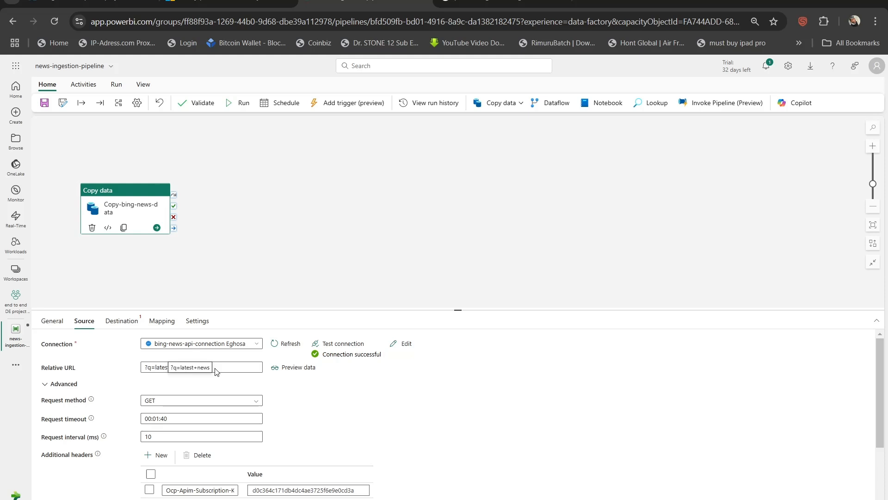
left_click(148, 368)
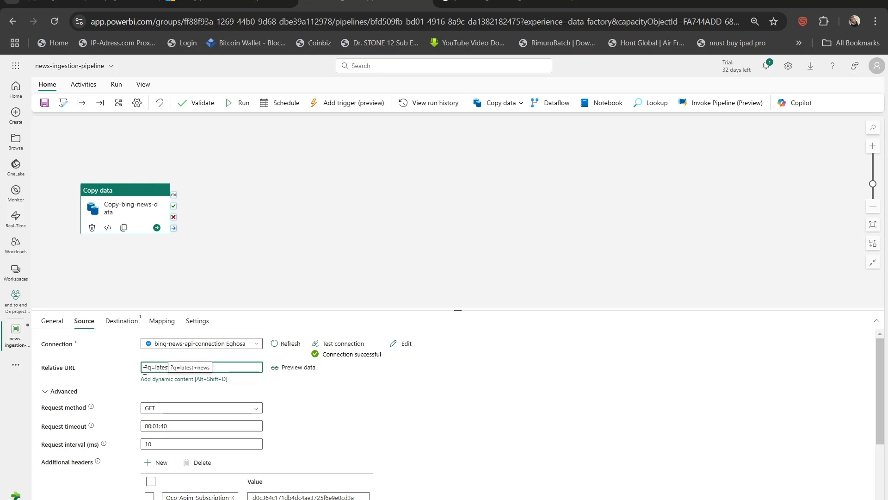
- Append &count=100 to the source's relative URL and check the count entry in the Bing News Search query parameters documentation
type("&count=100")
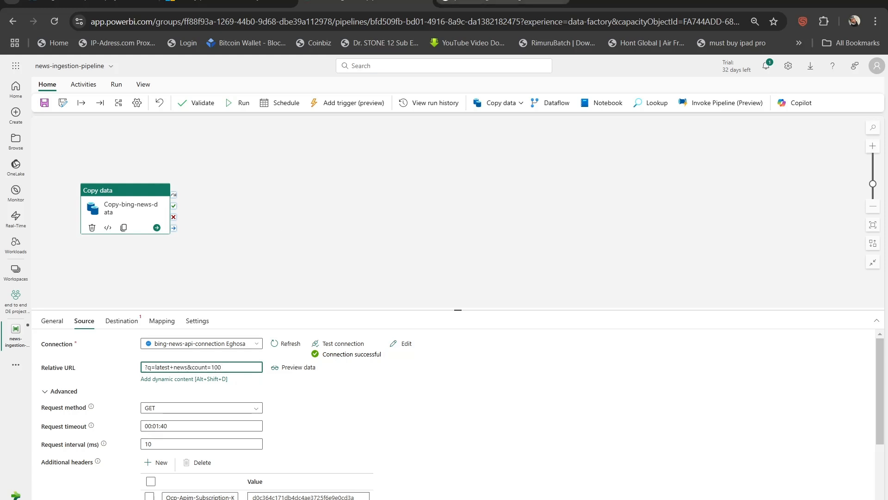
left_click(229, 1)
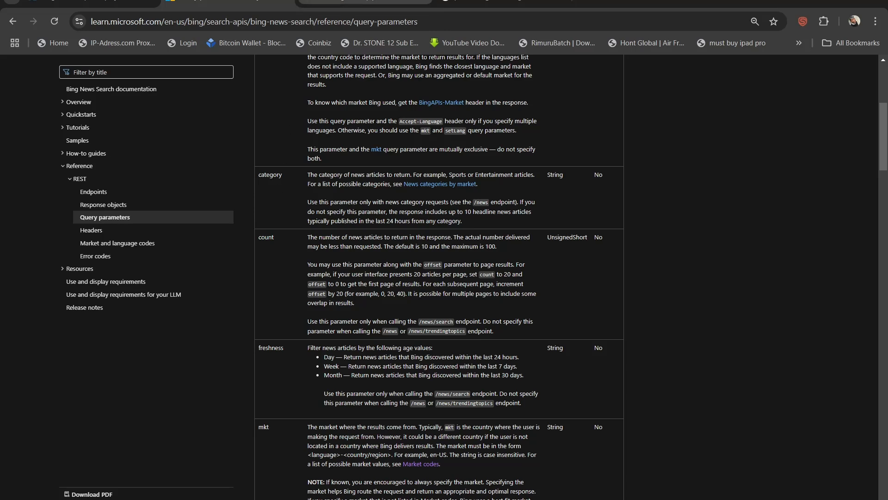
left_click(366, 1)
- Preview the source data with the relative URL ?q=latest+news&count=100, examine the beginning of the JSON, and close the preview
left_click(283, 369)
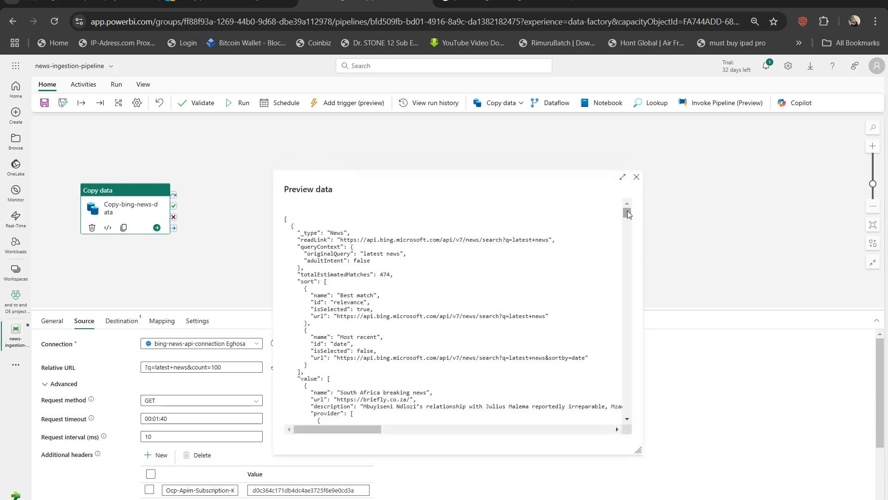
mouse_move(628, 211)
left_mouse_down()
mouse_move(636, 401)
mouse_move(632, 207)
left_mouse_up()
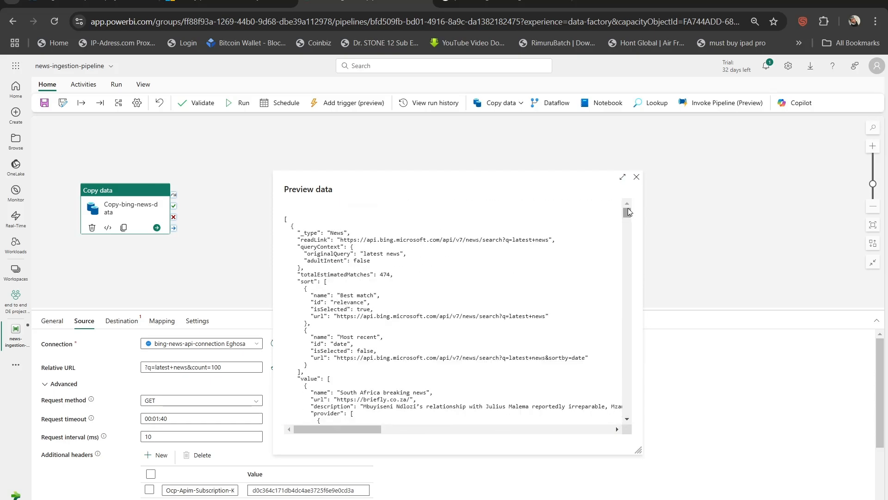
left_click(637, 172)
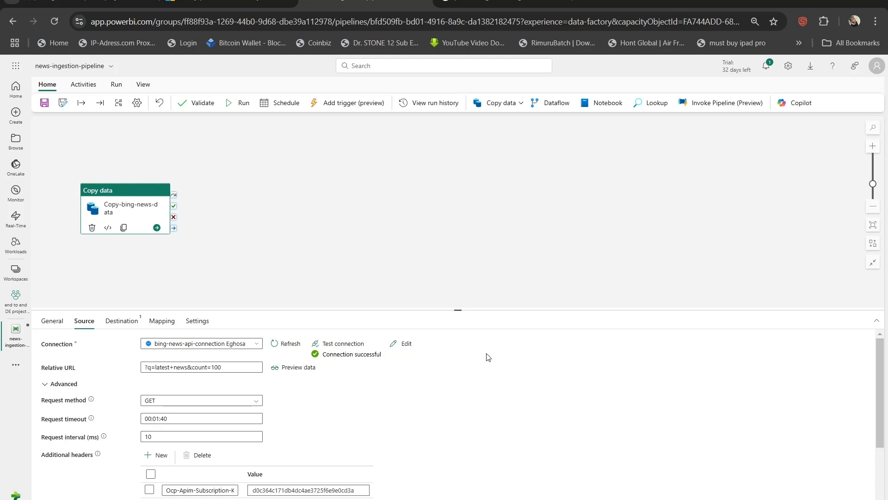
- Examine the query parameters documentation from its introduction down to the freshness entry, and return to the pipeline
left_click(229, 3)
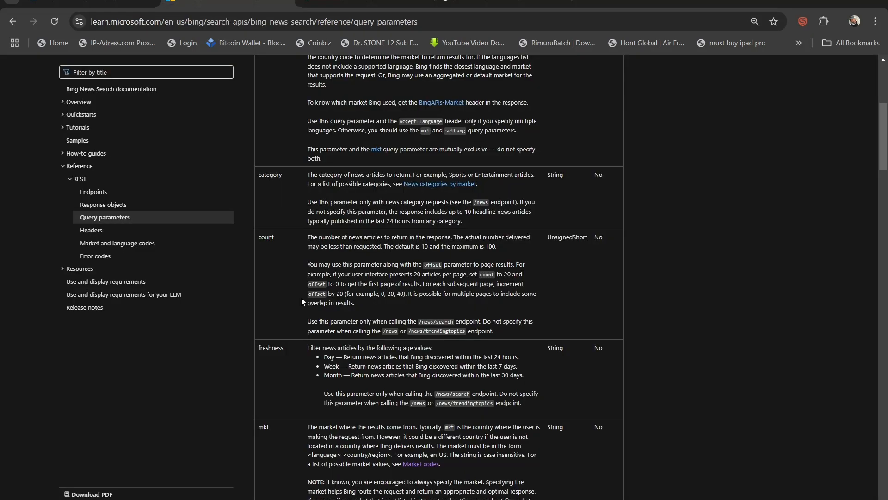
scroll(301, 298, "down", 1)
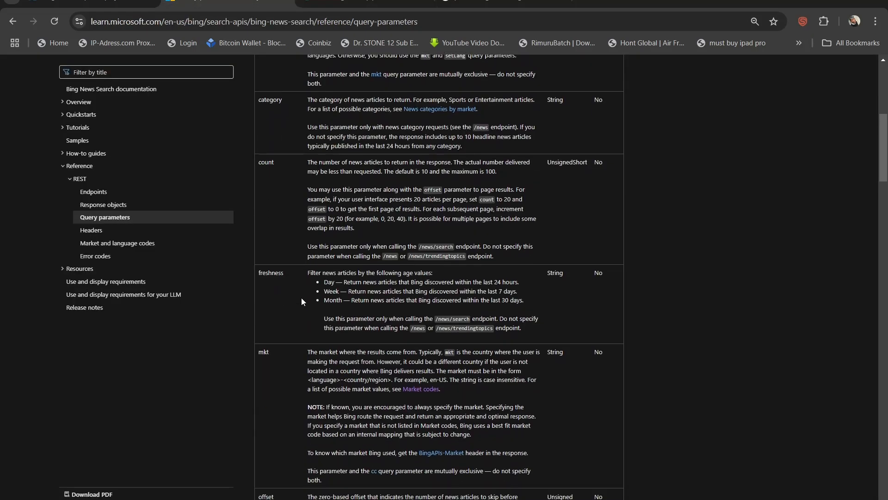
scroll(301, 298, "up", 2)
scroll(301, 298, "up", 4)
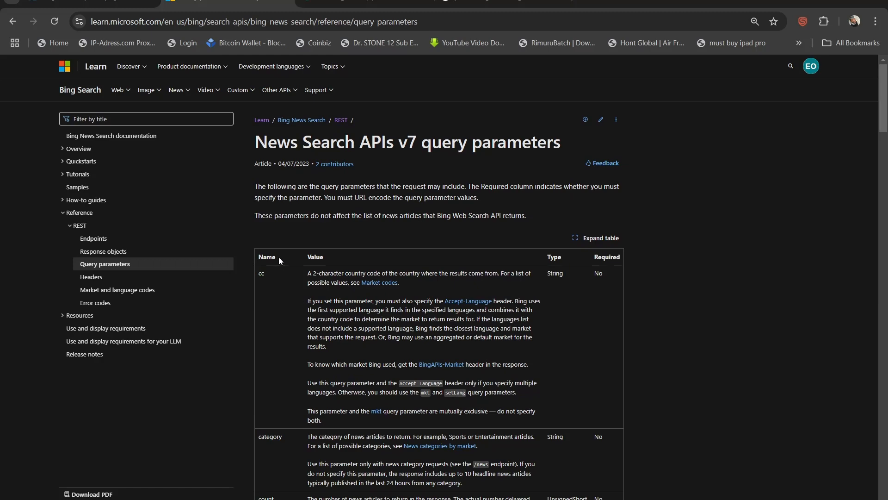
scroll(282, 342, "down", 7)
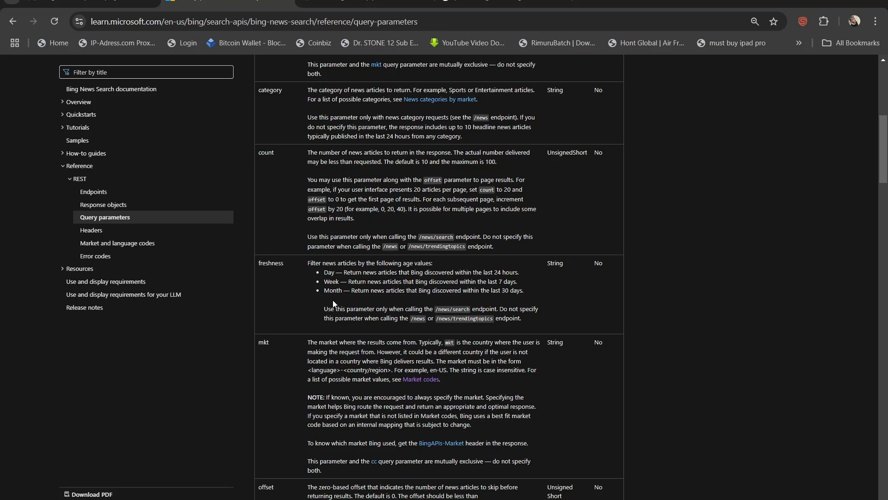
left_click(322, 6)
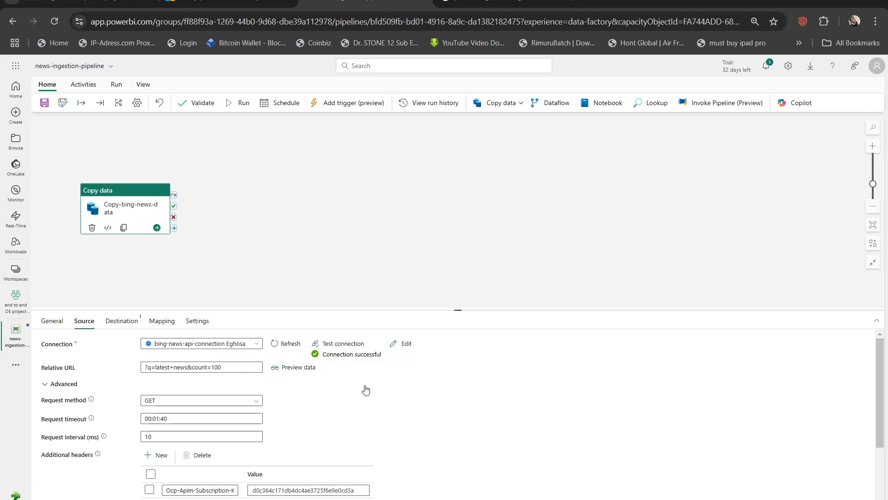
- Append &freshness=Day to the relative URL so that it reads ?q=latest+news&count=100&freshness=Day
left_click(146, 367)
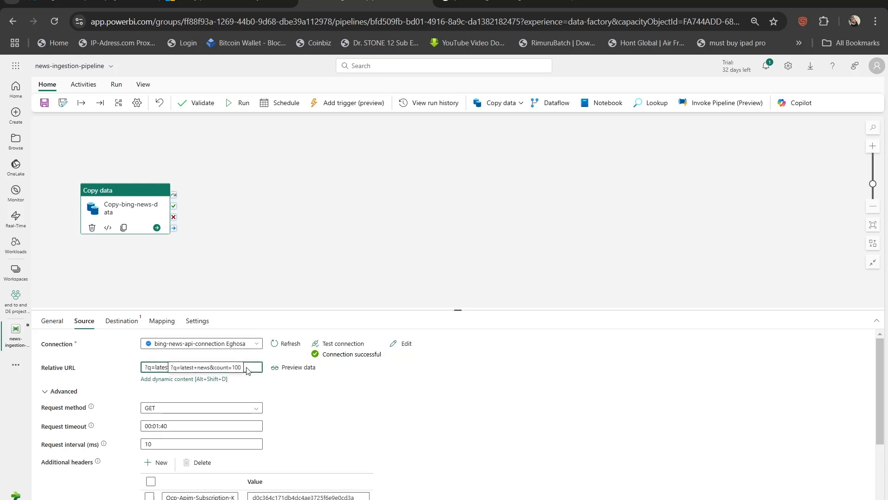
key("alt+Tab")
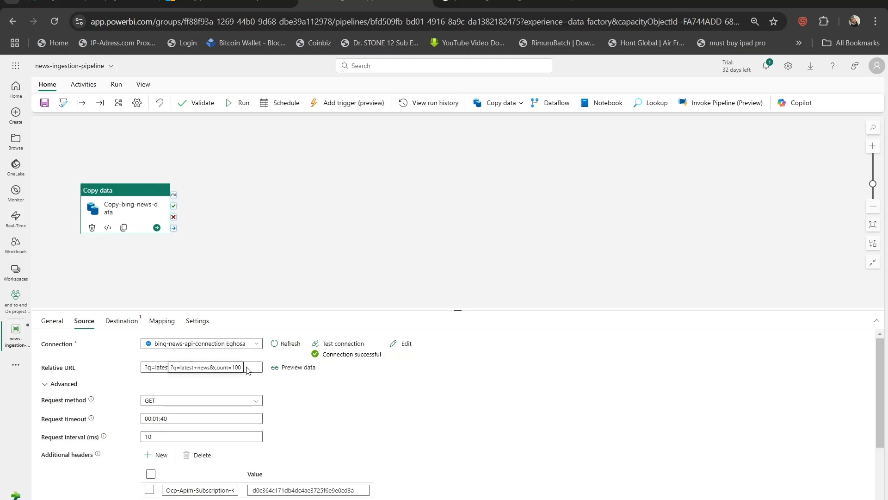
double_click(217, 365)
left_click(238, 367)
left_click(251, 367)
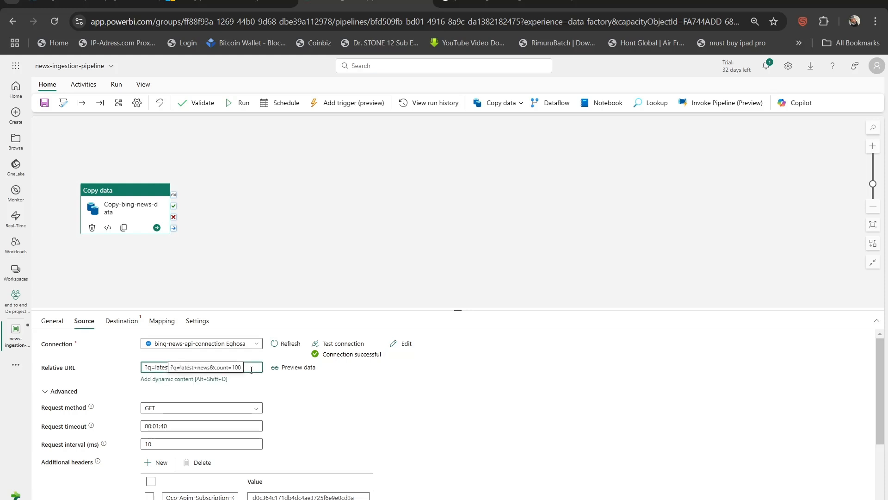
key("ctrl+a")
left_click(251, 369)
type("$")
type("fre")
type("shness")
type("=")
key("BackSpace")
key("BackSpace")
key("BackSpace")
key("BackSpace")
key("BackSpace")
key("BackSpace")
key("BackSpace")
key("BackSpace")
key("BackSpace")
key("BackSpace")
key("BackSpace")
type("&freshness=Day")
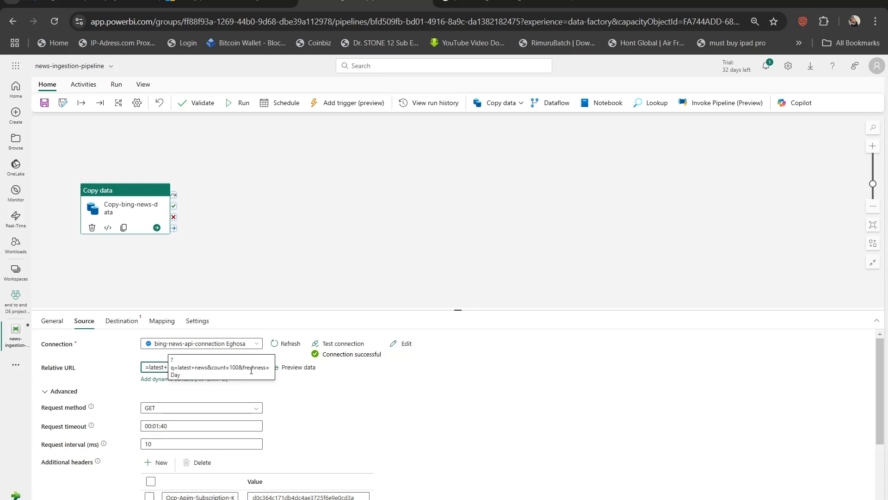
left_click(306, 391)
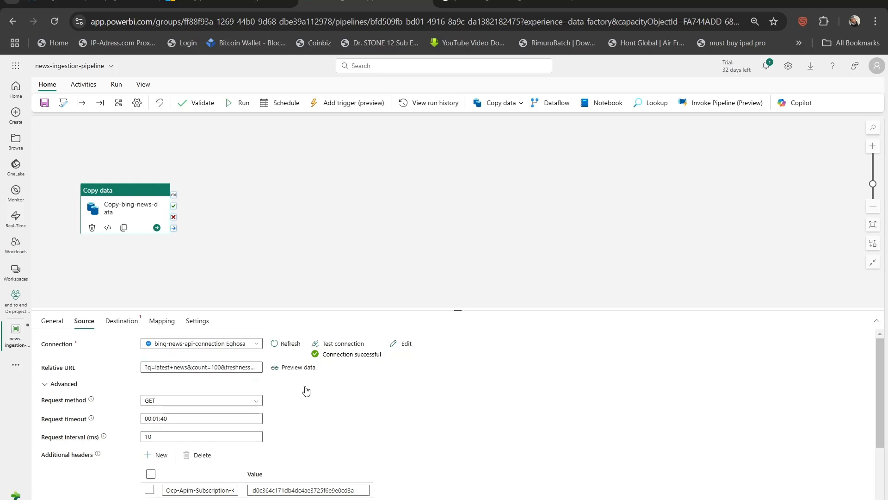
- Preview the source data with the freshness filter, examine the datePublished values of the first articles, and close the preview
left_click(286, 368)
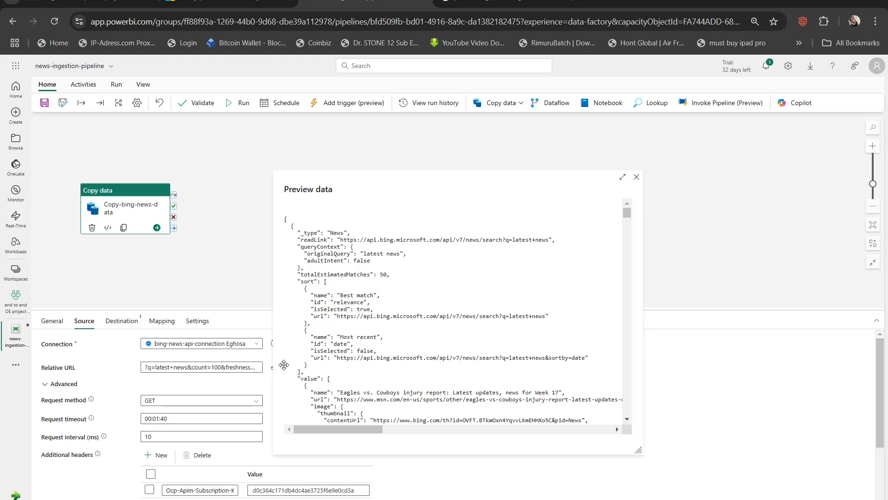
scroll(362, 350, "down", 5)
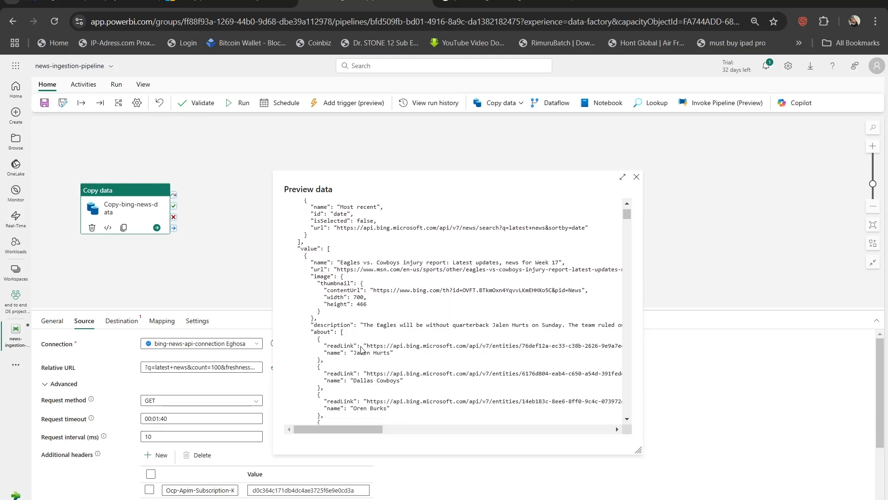
scroll(361, 350, "down", 4)
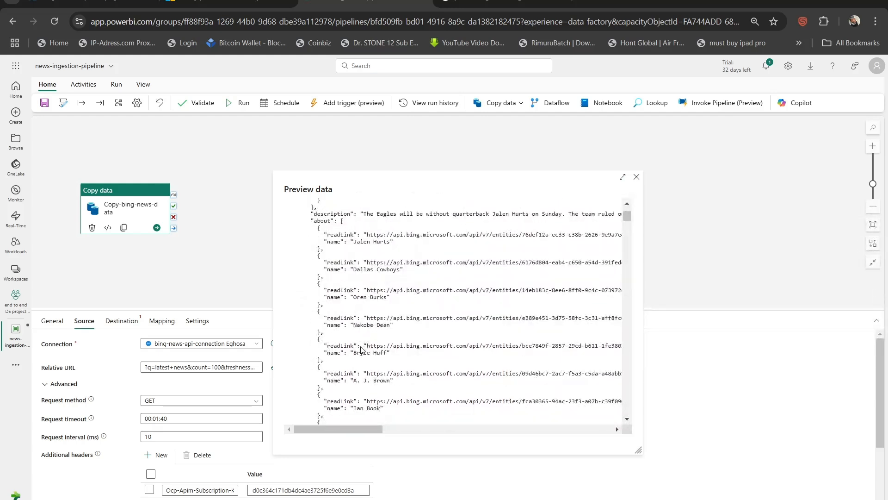
scroll(361, 350, "down", 4)
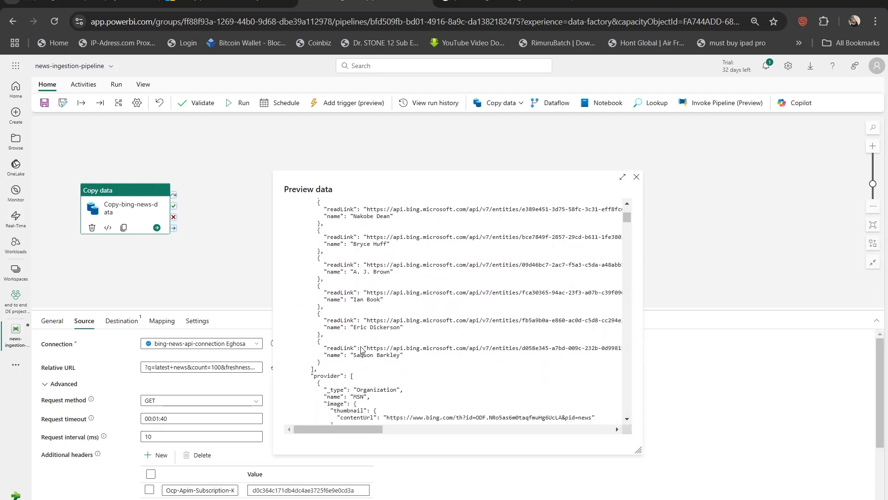
scroll(361, 351, "down", 2)
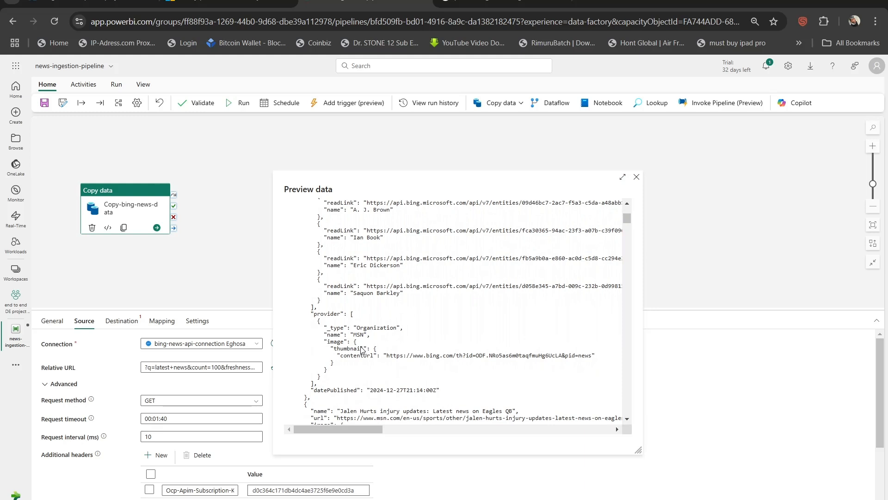
scroll(361, 351, "down", 3)
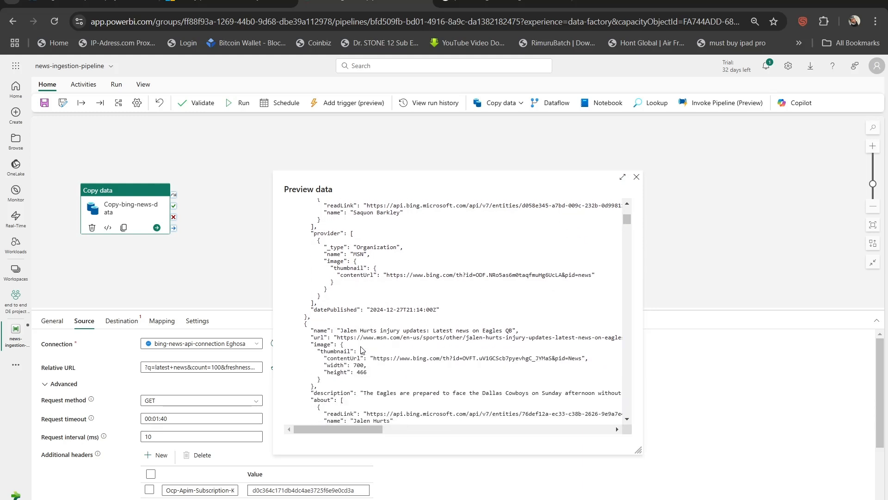
scroll(362, 350, "down", 4)
scroll(362, 346, "down", 5)
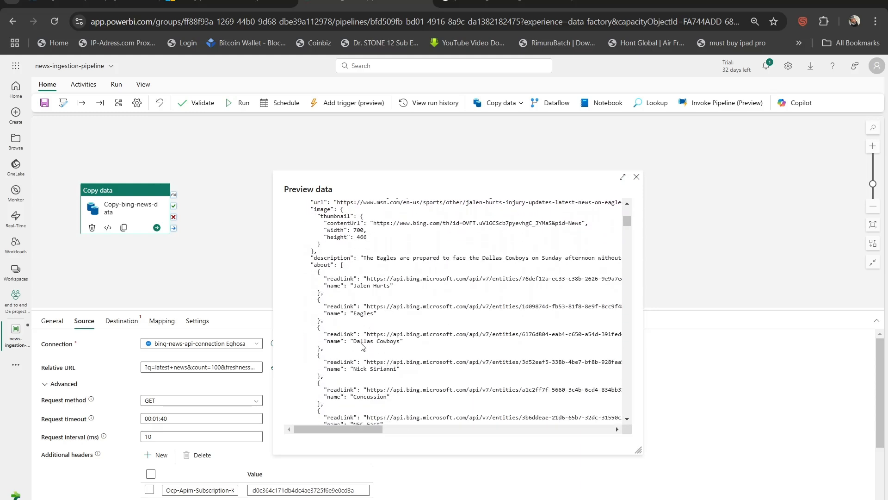
scroll(362, 346, "down", 5)
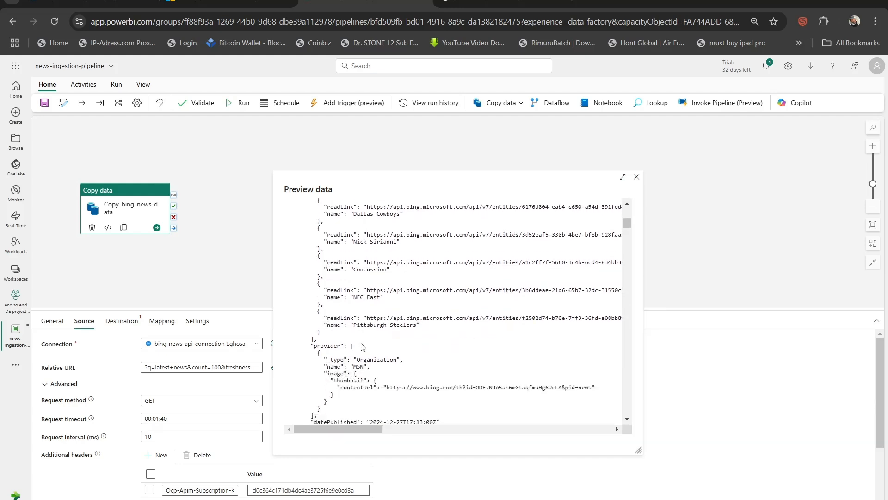
scroll(362, 347, "down", 1)
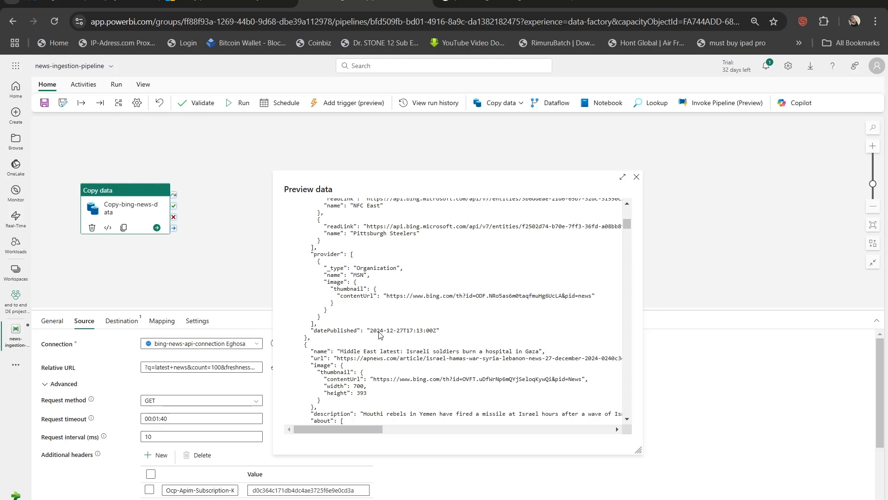
scroll(448, 314, "down", 10)
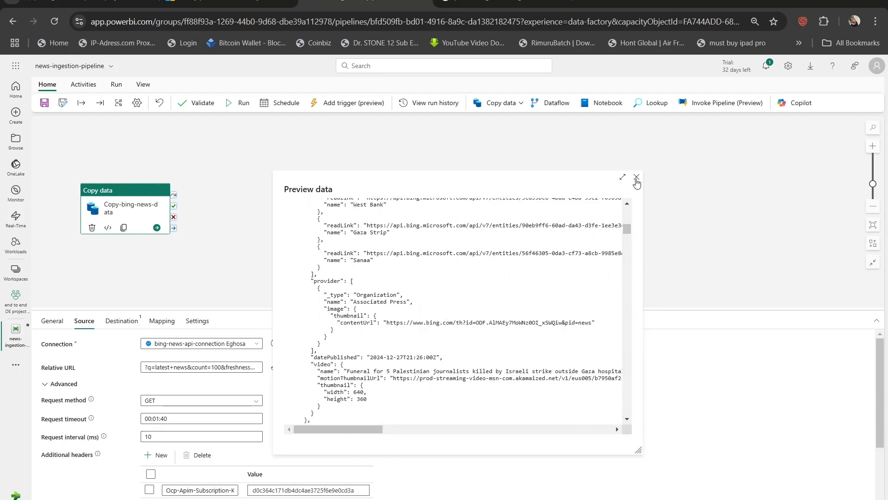
left_click(636, 177)
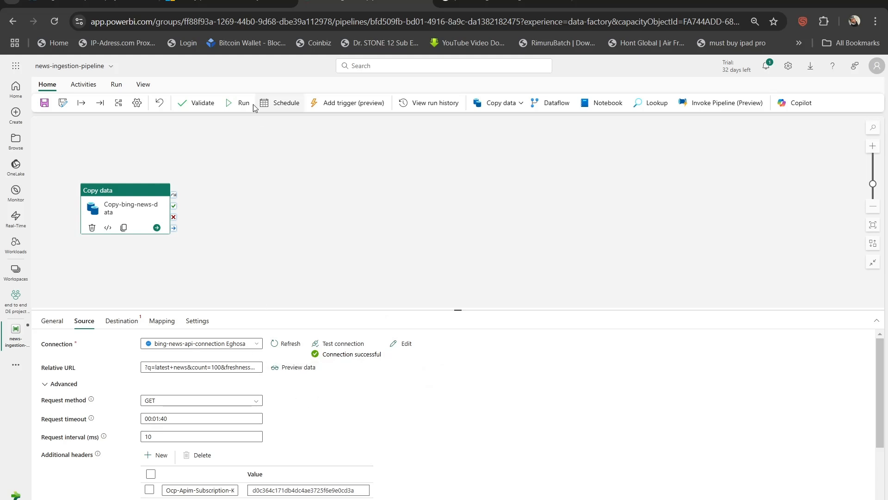
- Examine the freshness, mkt and offset entries in the Bing News Search query parameters documentation
left_click(227, 4)
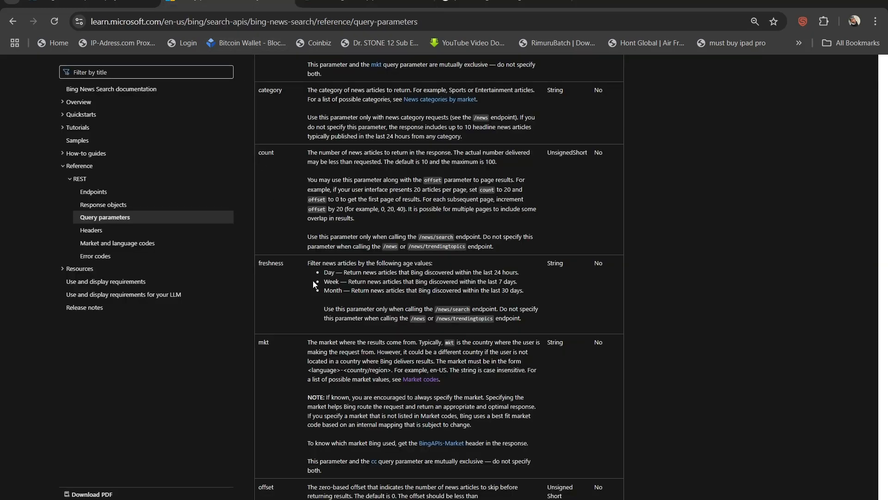
scroll(313, 280, "down", 2)
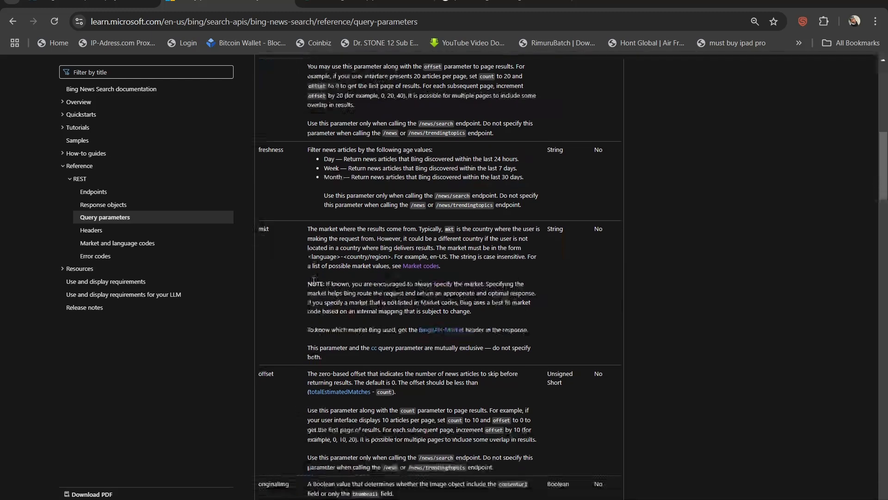
scroll(313, 280, "down", 1)
scroll(313, 281, "down", 1)
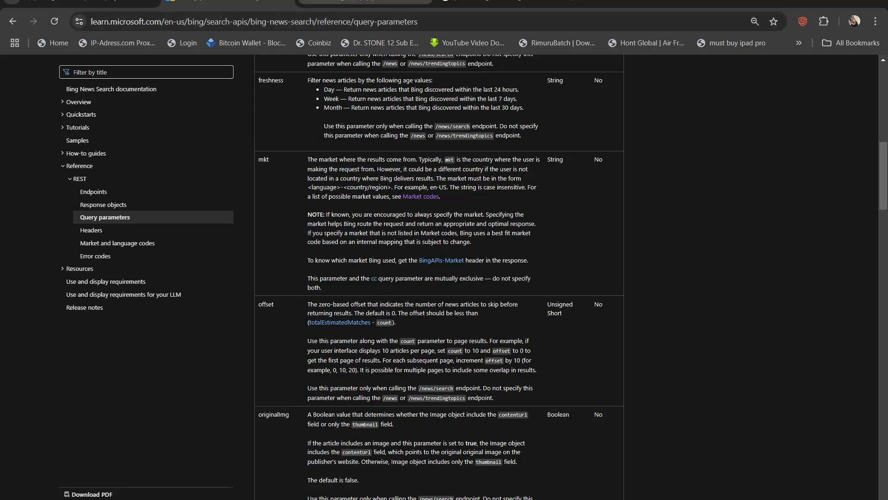
- Return to the pipeline, preview the source data again, and examine the first returned news articles and their publication dates
left_click(365, 4)
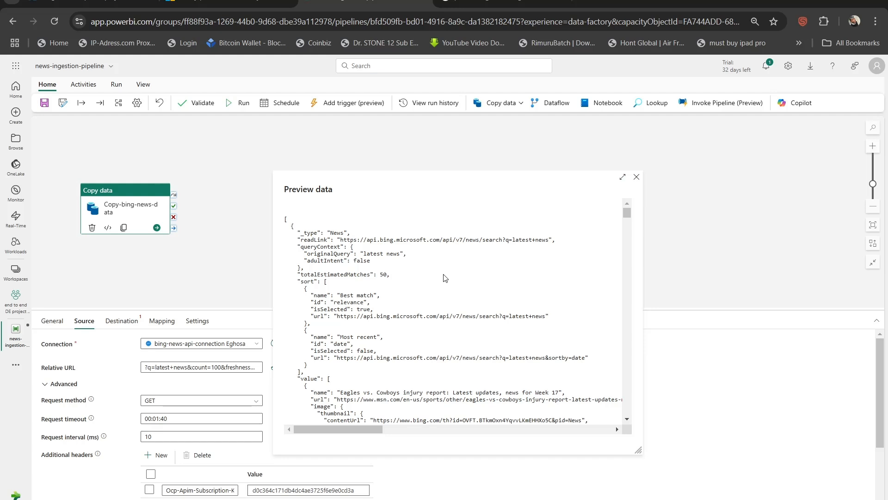
scroll(445, 277, "down", 3)
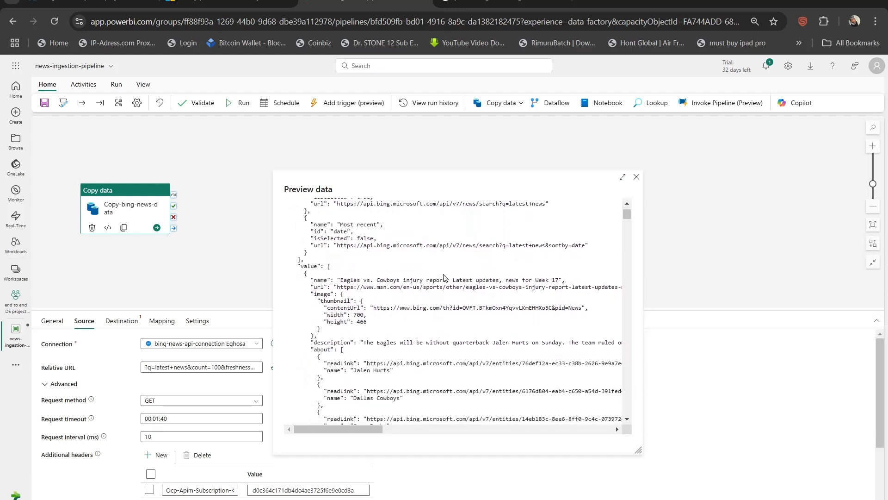
scroll(445, 278, "down", 1)
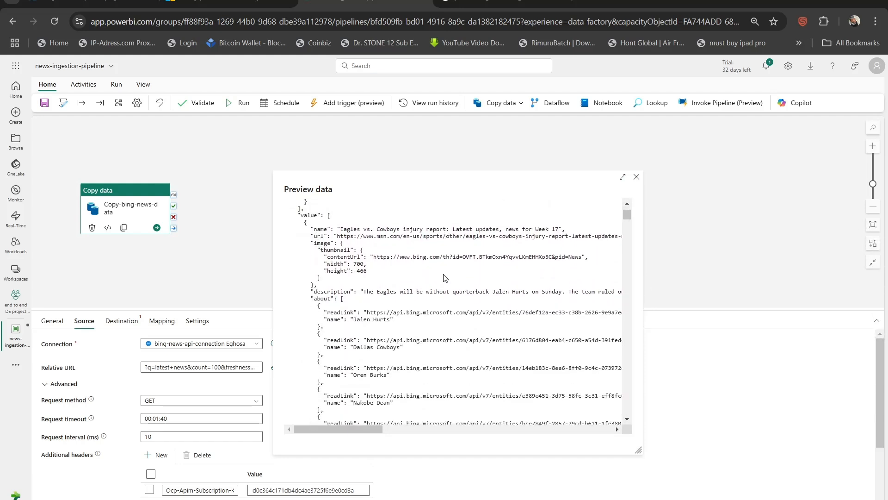
scroll(445, 277, "down", 6)
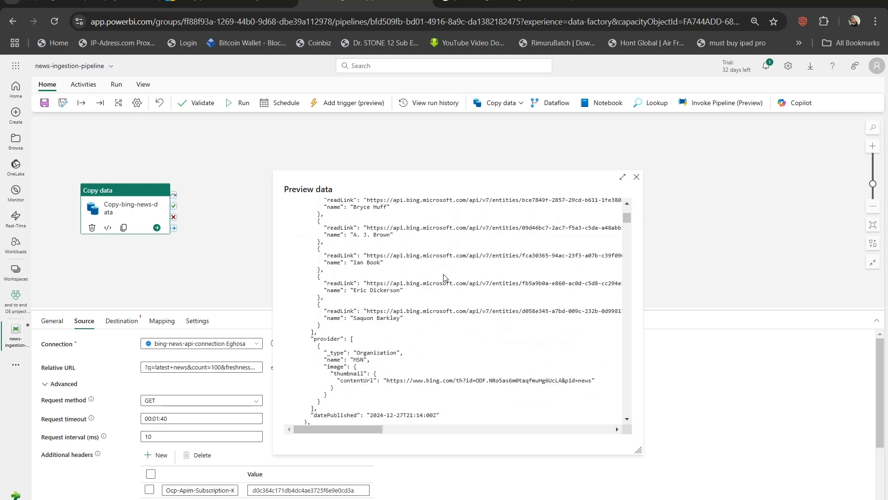
scroll(445, 277, "down", 6)
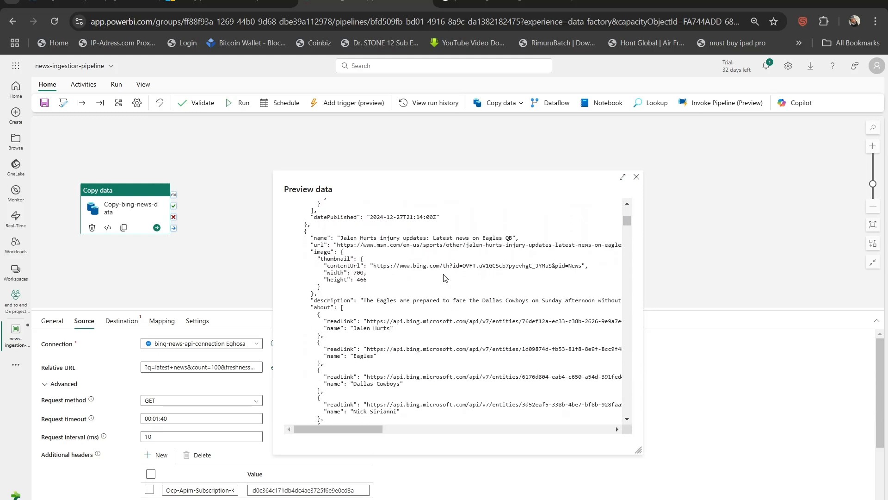
scroll(444, 277, "down", 5)
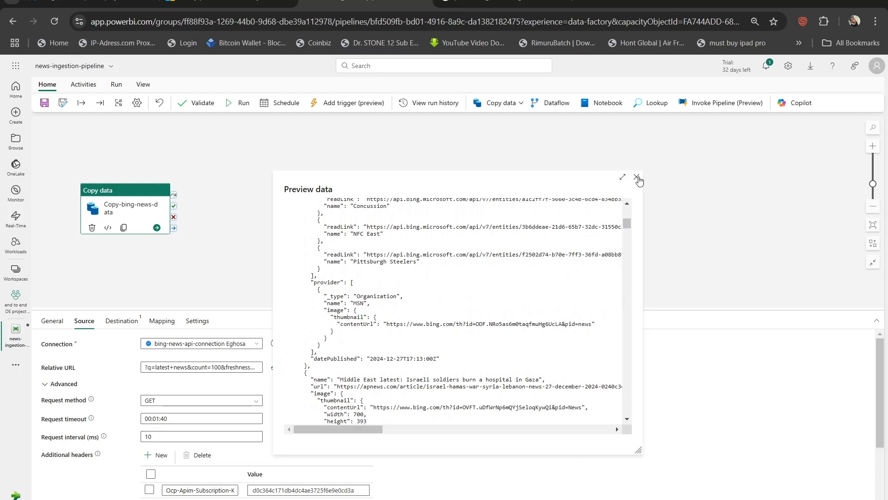
- Close the data preview and return to the mkt entry in the Bing News Search query parameters documentation
left_click(637, 177)
left_click(242, 2)
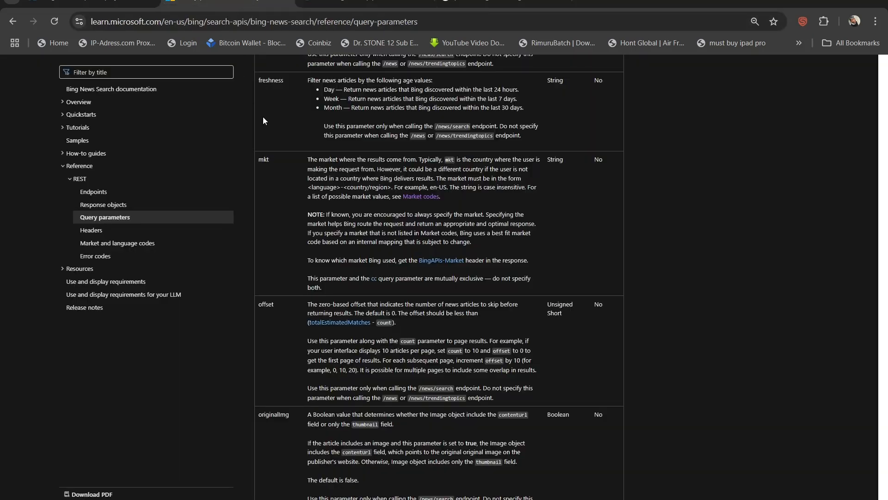
left_click(421, 194)
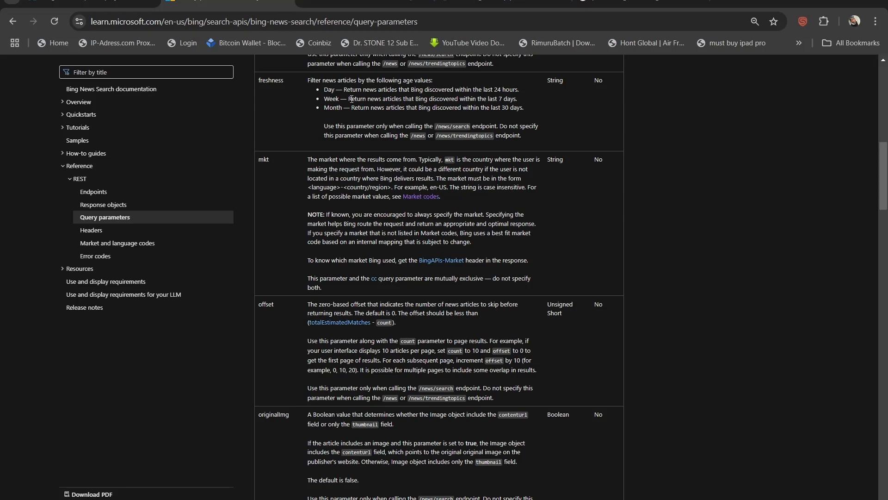
- Examine the market codes table in the Bing News Search market and language codes documentation, including the South Africa entry
key("ctrl+Tab")
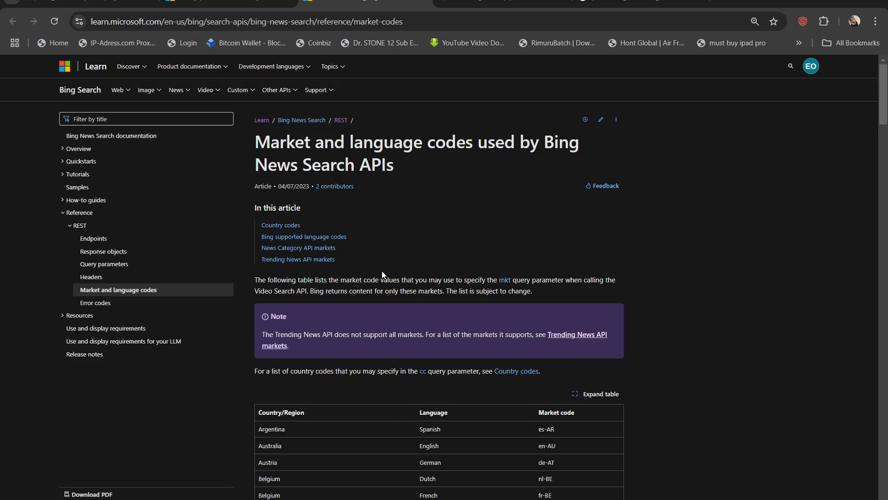
scroll(382, 273, "down", 5)
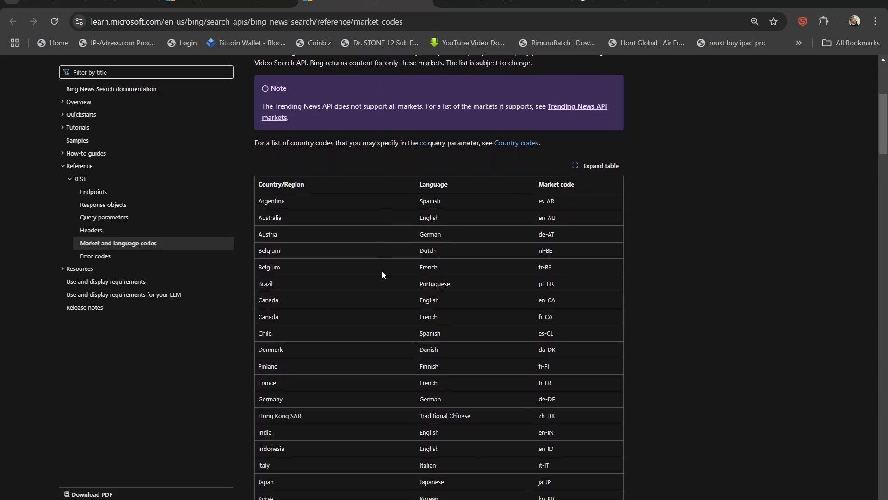
scroll(382, 271, "down", 4)
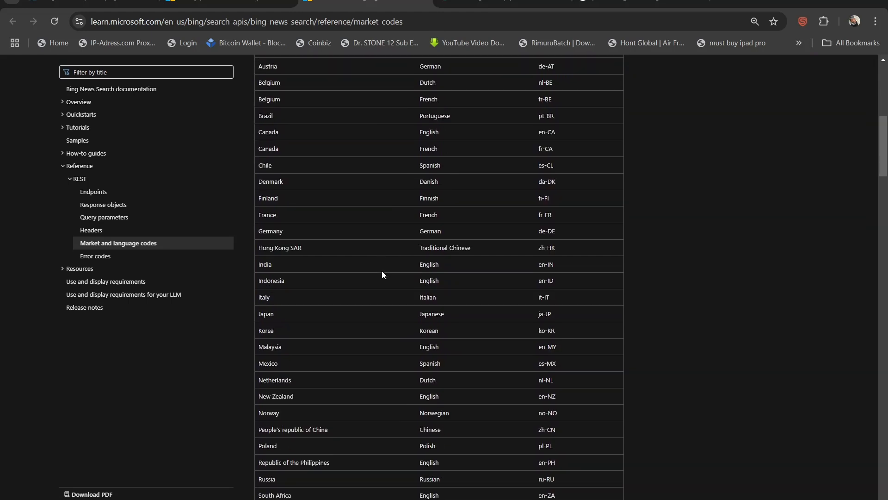
scroll(381, 273, "down", 5)
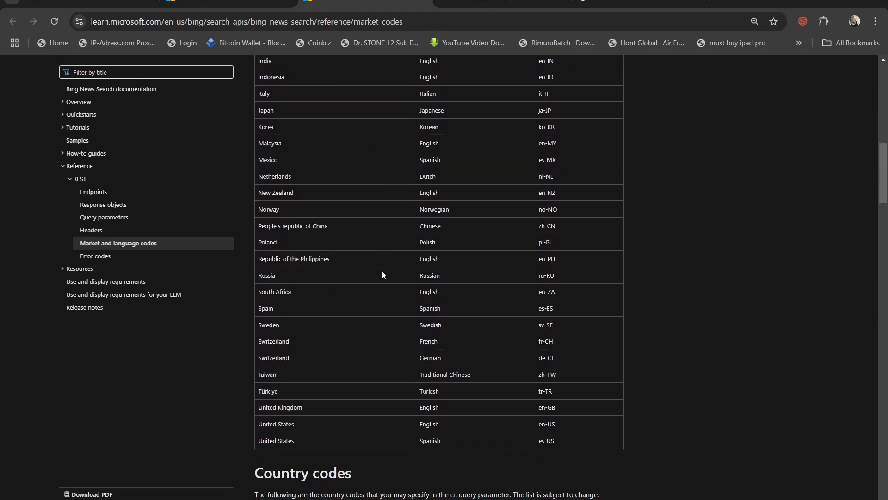
scroll(382, 275, "up", 4)
scroll(382, 274, "up", 2)
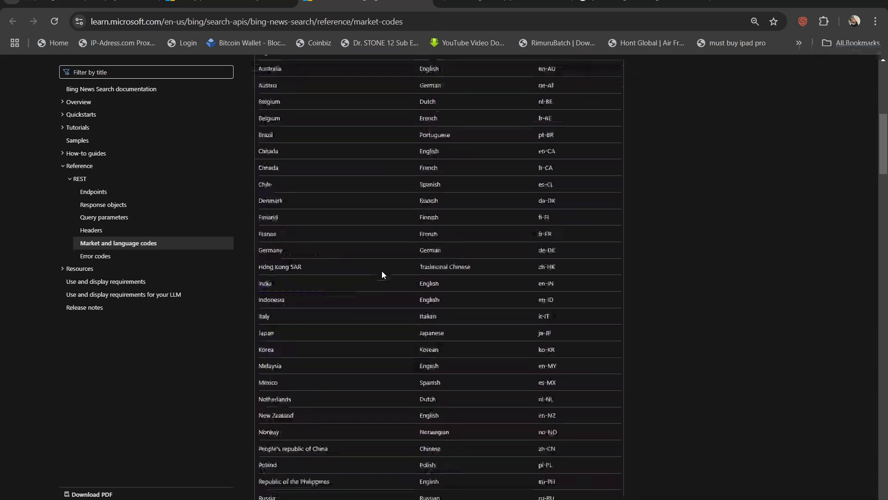
scroll(382, 275, "down", 3)
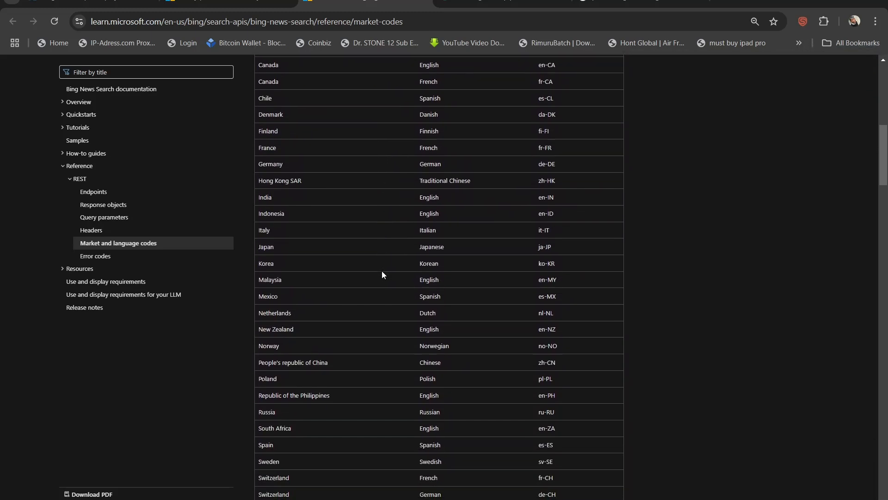
scroll(382, 275, "down", 2)
scroll(382, 275, "down", 1)
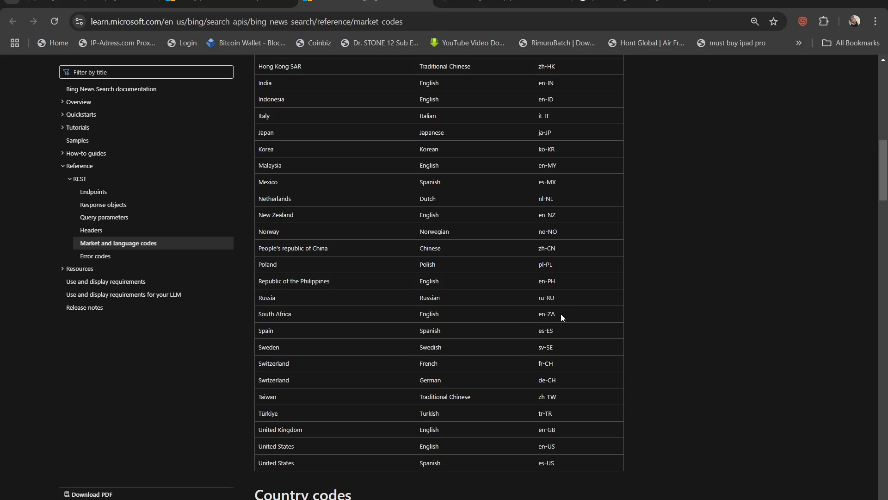
left_click_drag(561, 314, 539, 315)
- Append &mkt=en-ZA to the pipeline source's relative URL so that it reads ?q=latest+news&count=100&freshness=Day&mkt=en-ZA
left_click(504, 6)
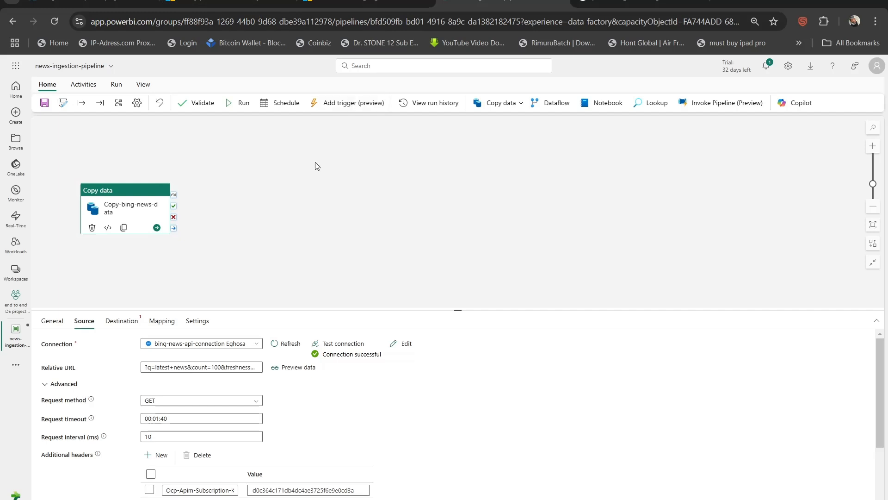
left_click(161, 366)
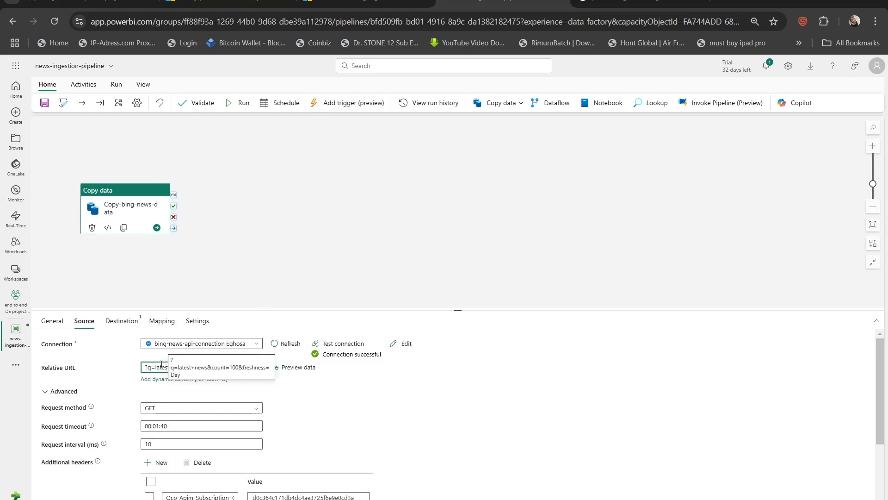
key("End")
type("&")
type("mkt")
type("=")
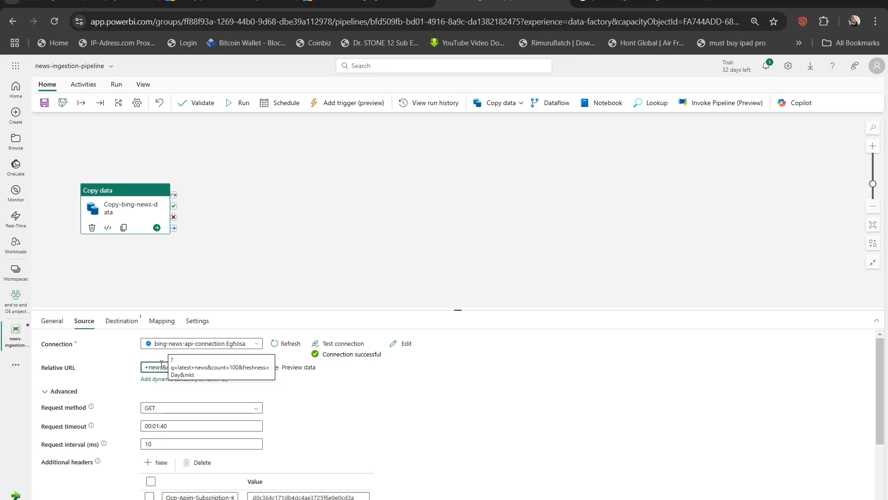
type("en-ZA")
- Preview the source data with the market filter, examine the returned articles with their providers and publication dates, and close the preview
left_click(284, 368)
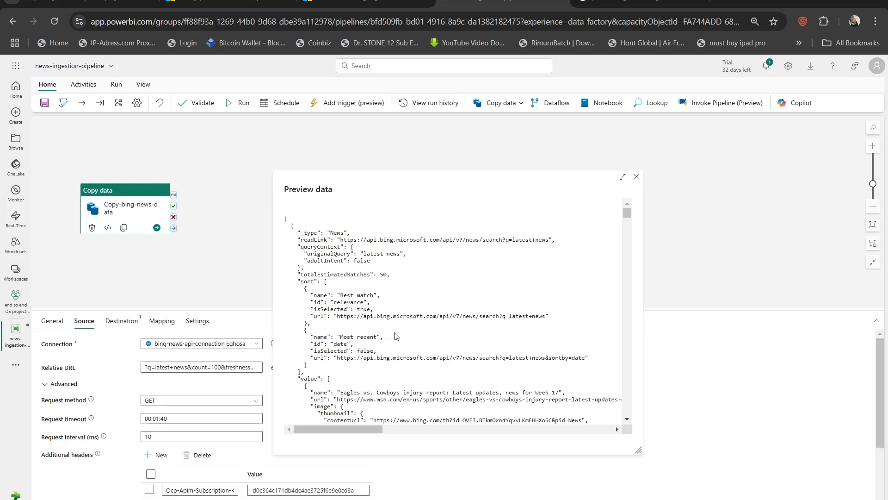
scroll(395, 336, "down", 3)
scroll(395, 336, "down", 3)
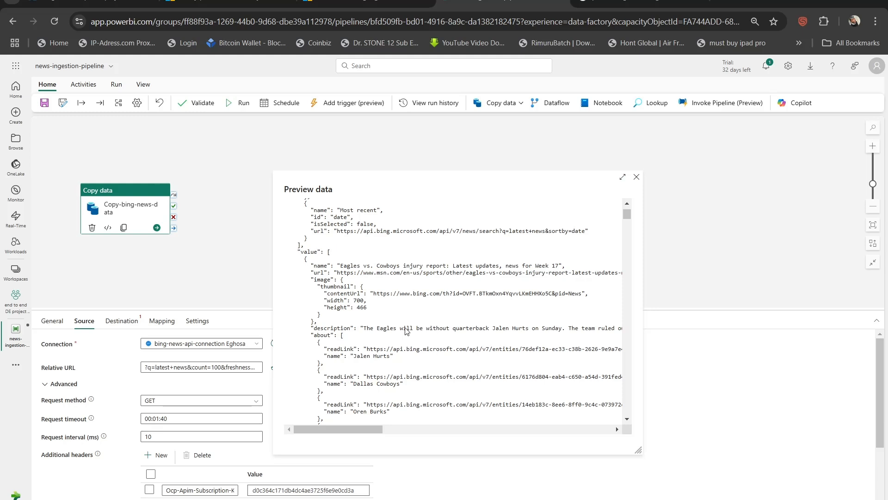
scroll(405, 330, "down", 10)
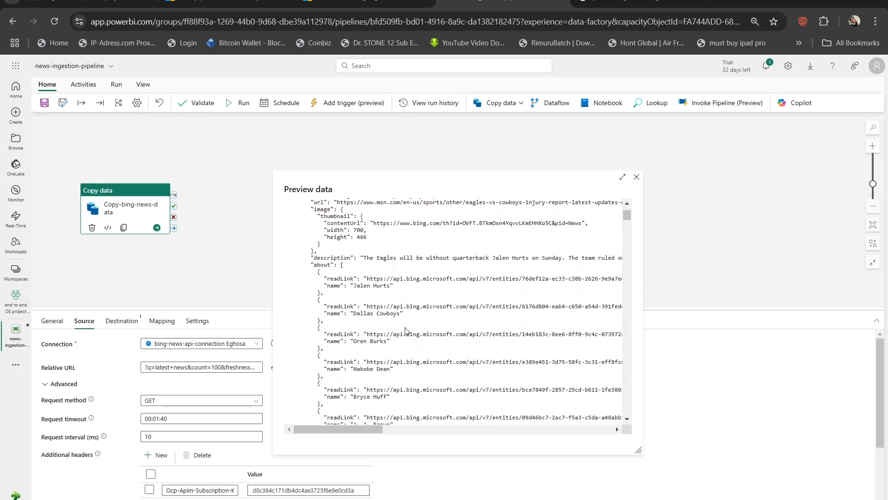
scroll(405, 330, "down", 10)
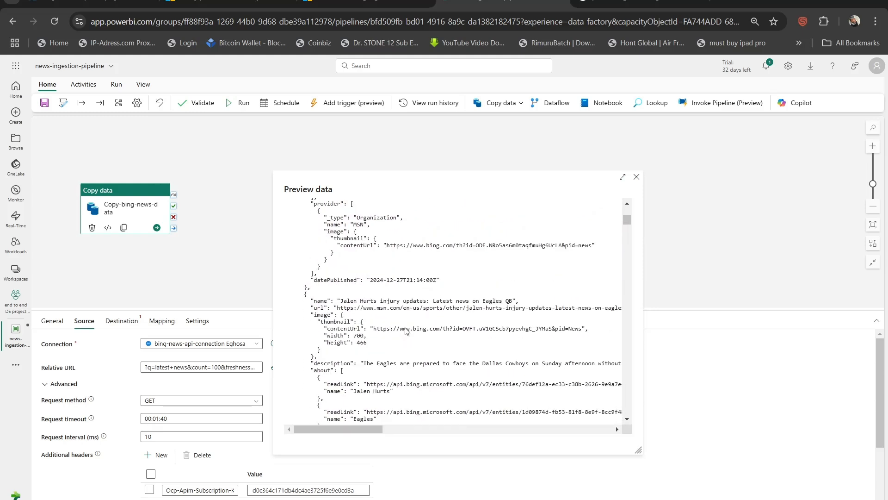
scroll(406, 330, "down", 2)
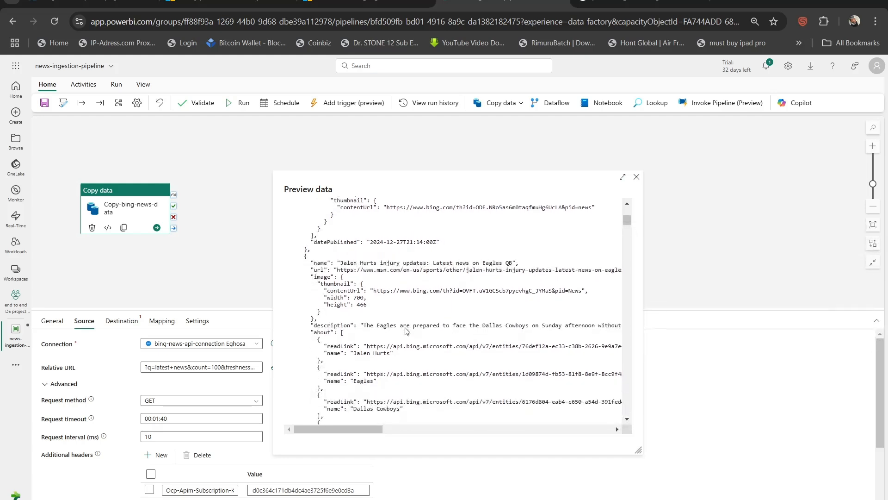
scroll(405, 330, "down", 15)
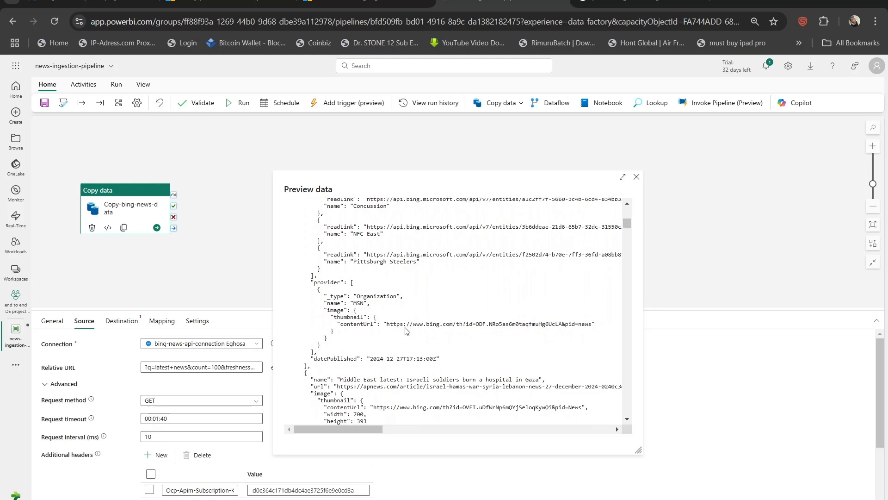
scroll(406, 330, "down", 10)
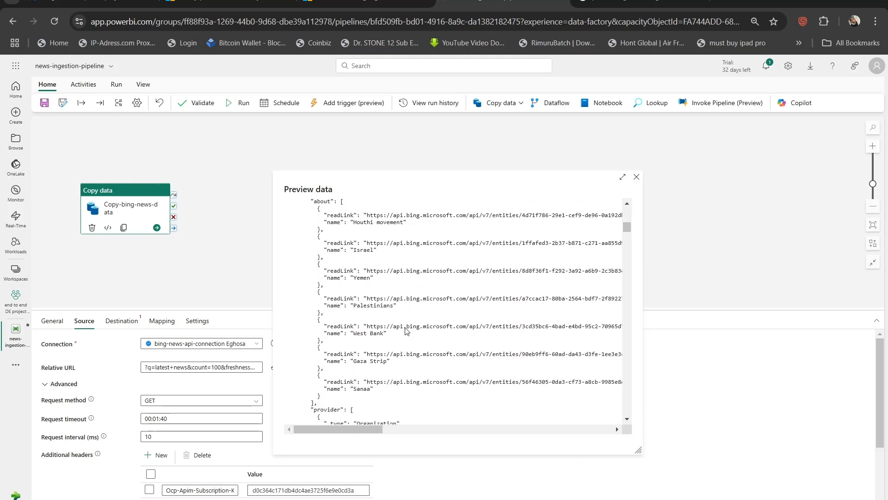
scroll(405, 331, "down", 5)
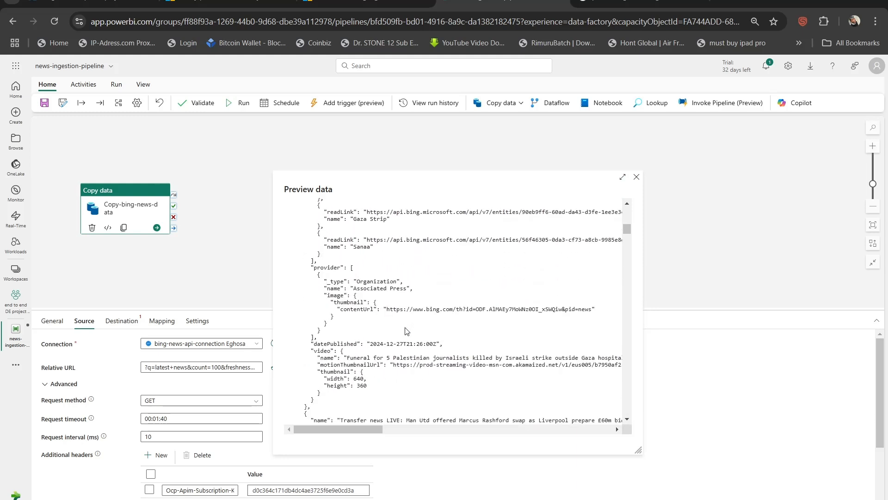
scroll(405, 330, "down", 5)
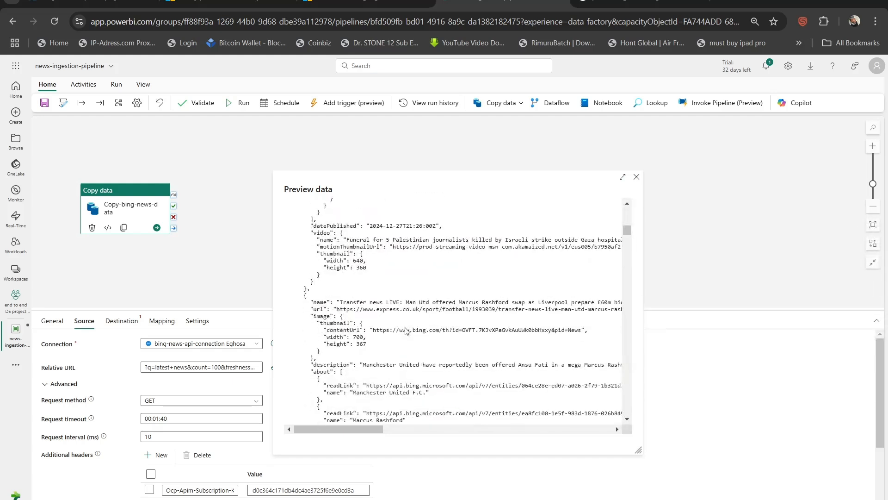
scroll(405, 330, "down", 5)
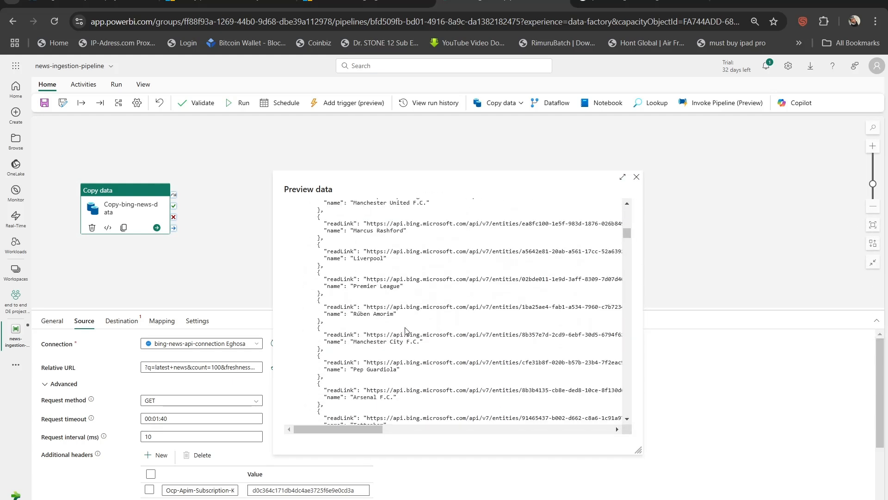
scroll(405, 330, "down", 5)
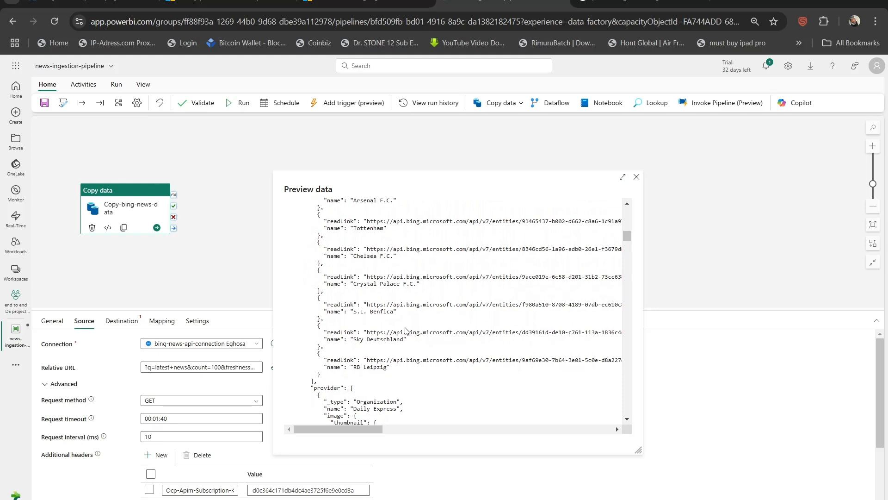
scroll(405, 330, "down", 5)
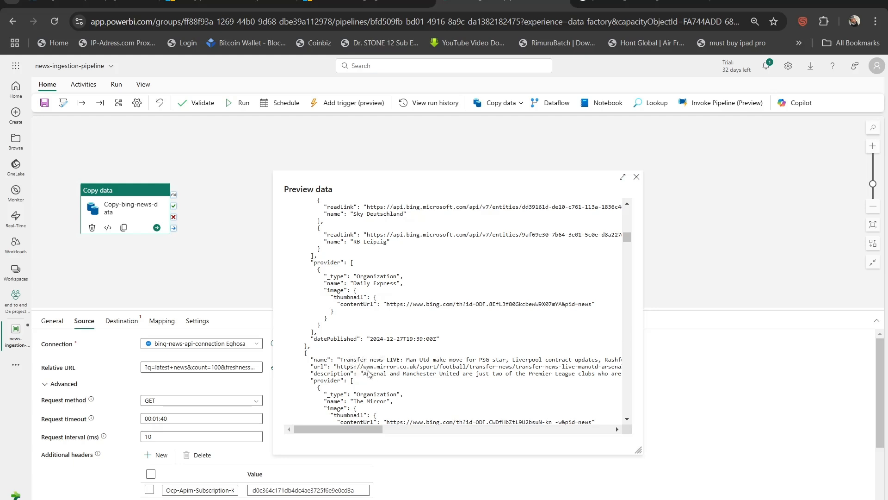
scroll(366, 370, "down", 2)
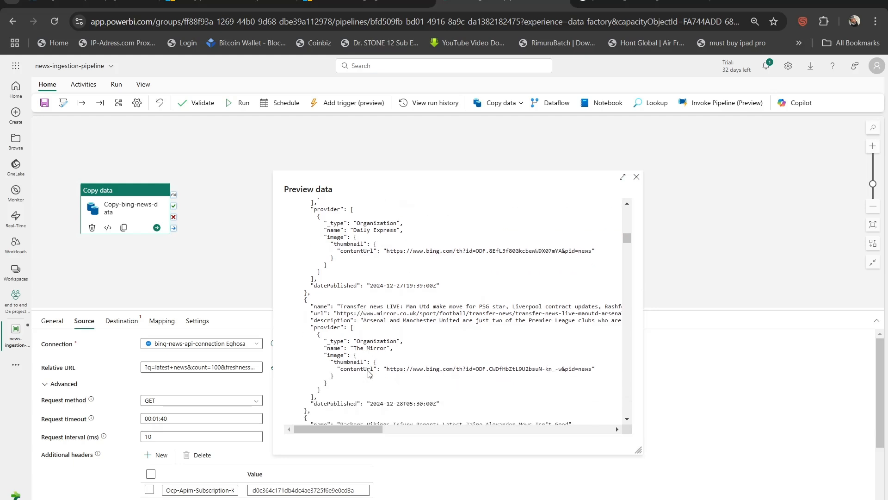
scroll(369, 374, "down", 5)
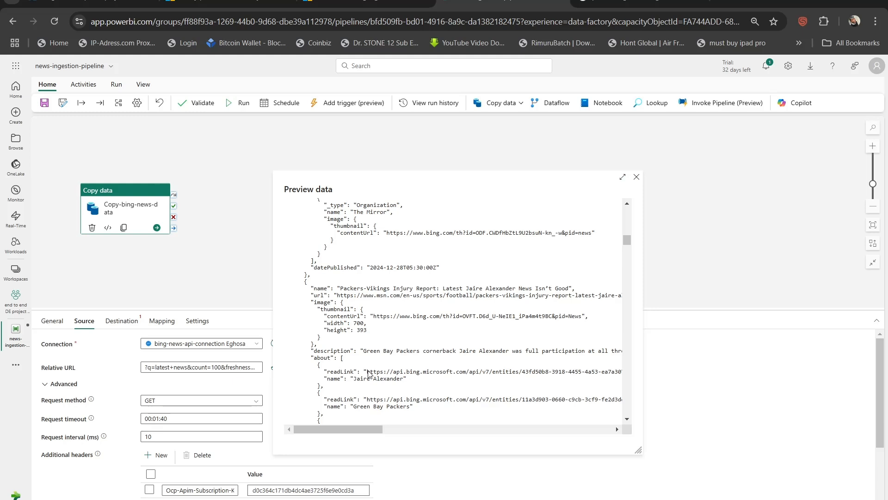
scroll(368, 374, "down", 7)
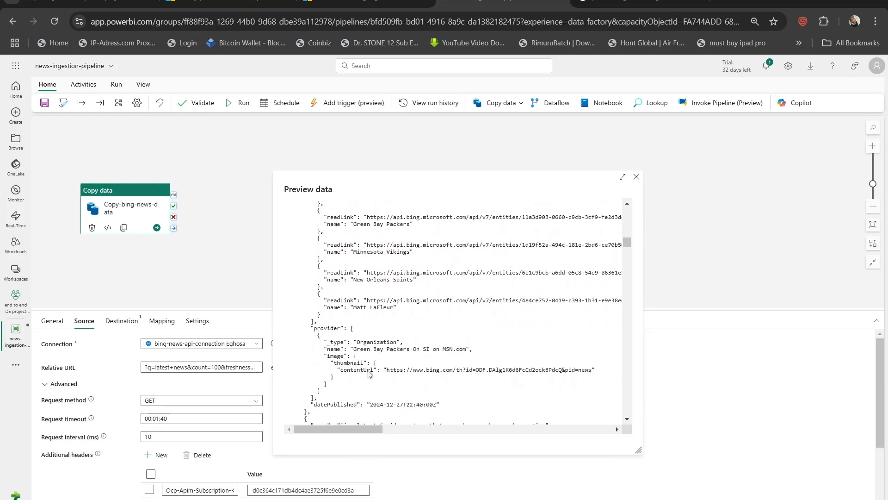
scroll(369, 374, "down", 8)
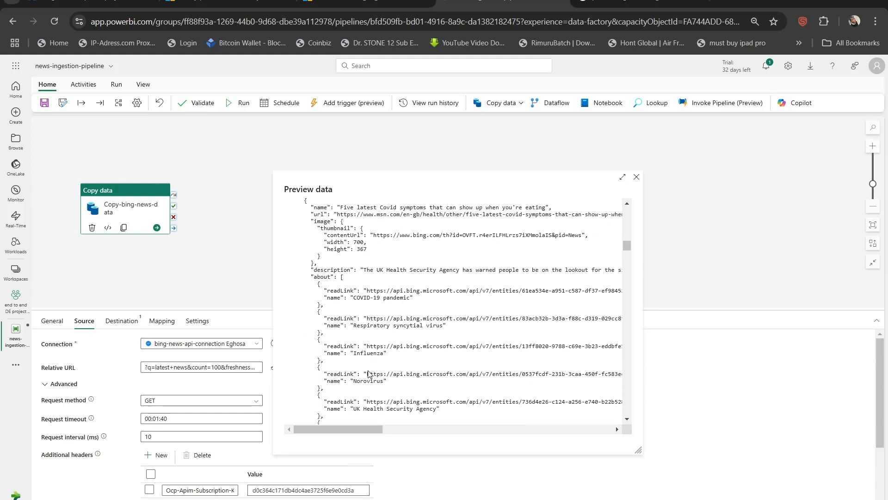
left_click(637, 178)
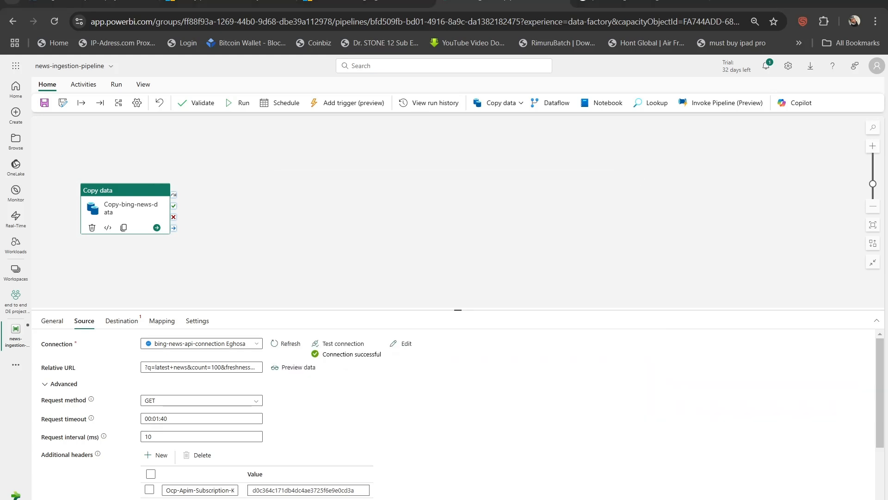
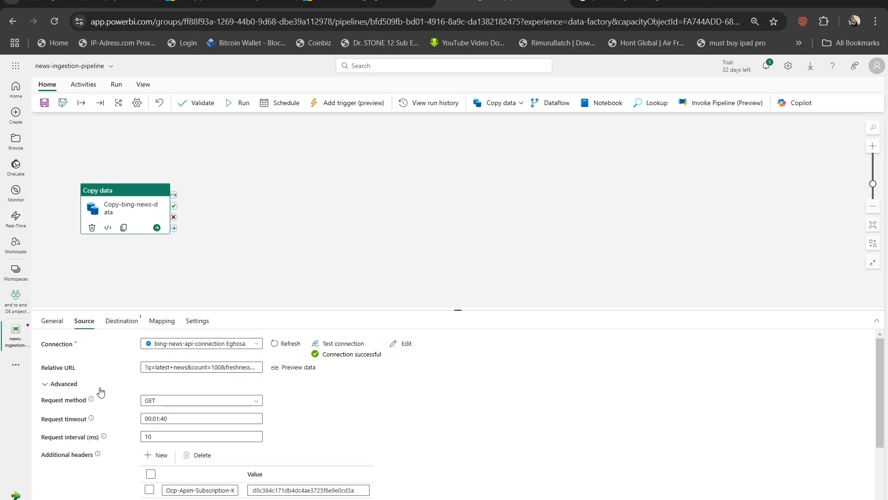
- Set the copy activity's destination connection to bing_lake_db with Files as the root folder
left_click(133, 320)
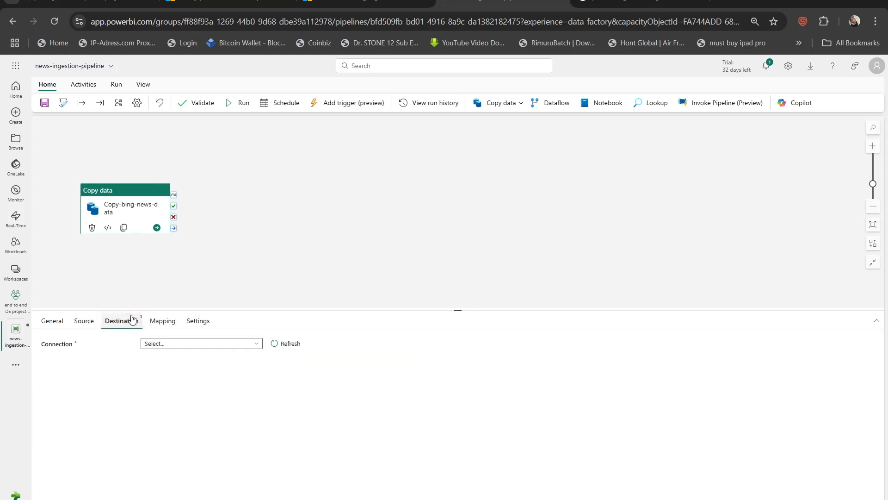
left_click(164, 343)
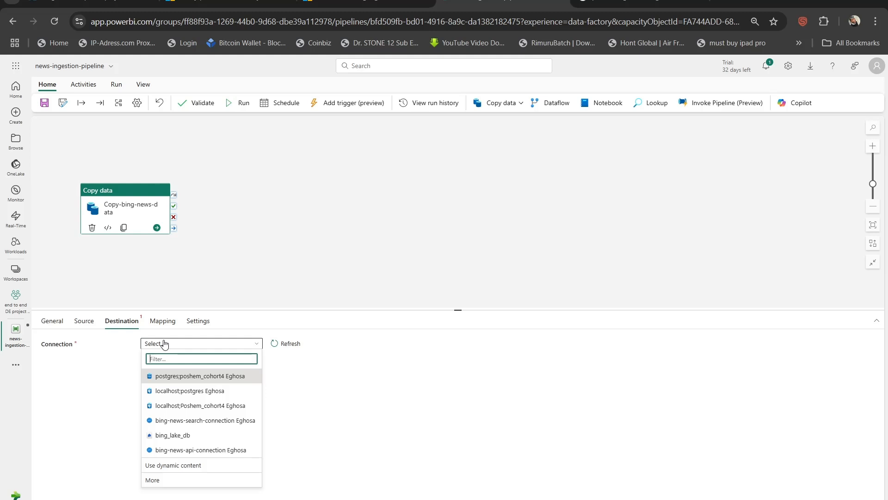
left_click(168, 437)
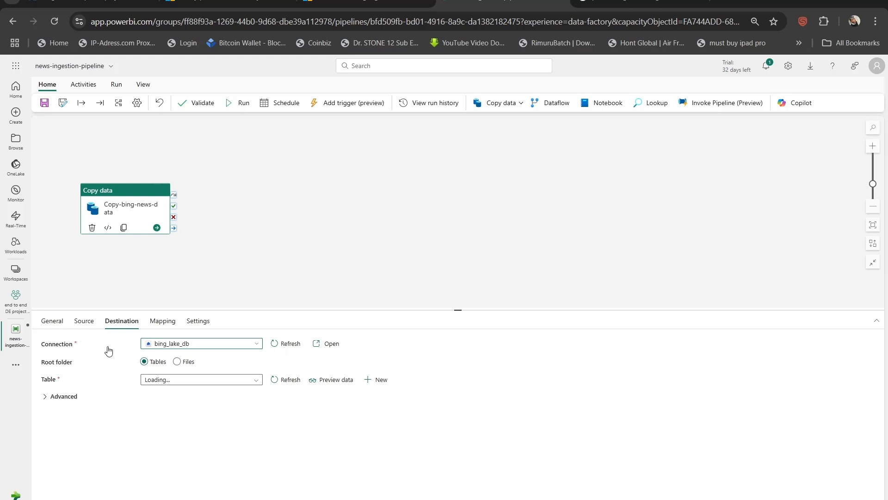
left_click(188, 366)
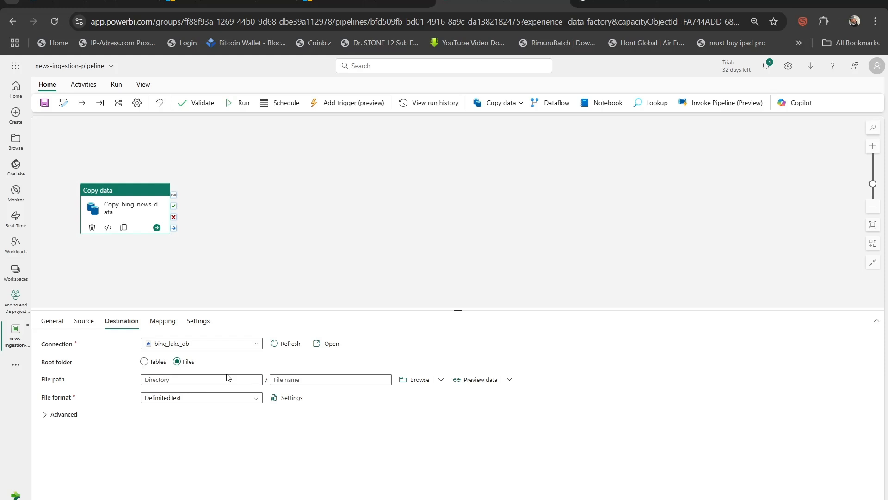
- Set the copy destination's file name to bing-api-data.json and its file format to JSON
left_click(290, 380)
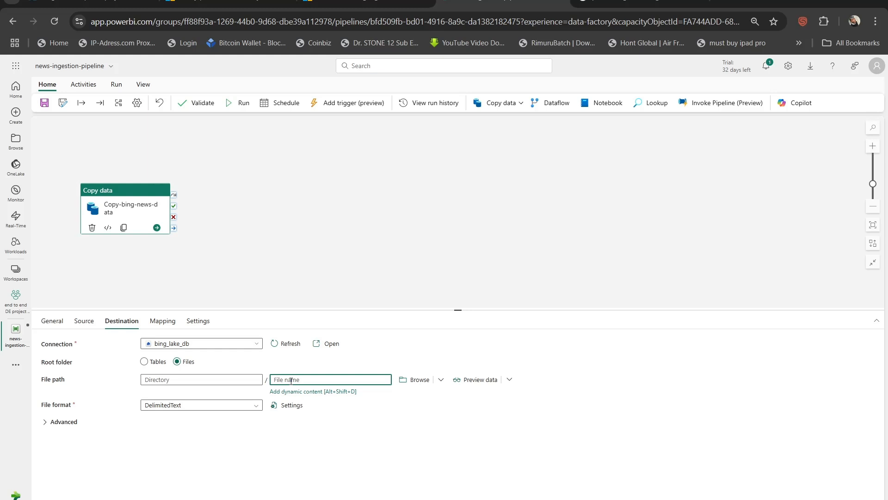
type("bing-api-data.json")
left_click(228, 380)
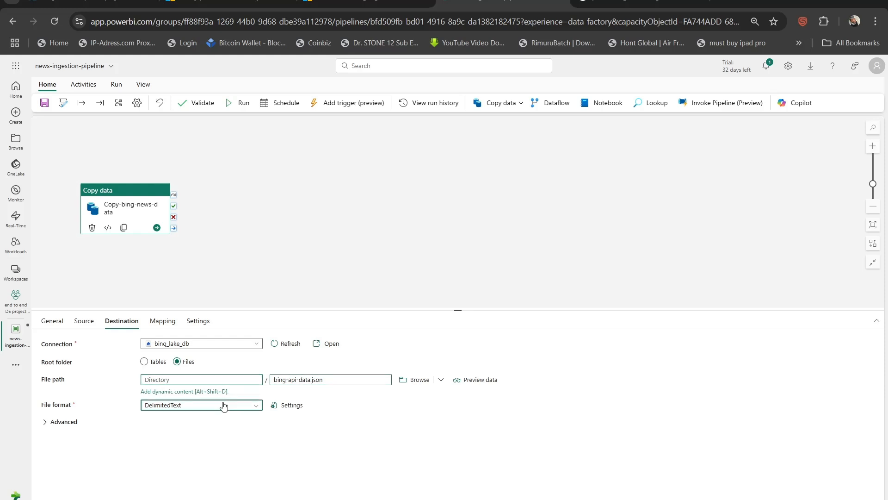
left_click(224, 406)
left_click(223, 403)
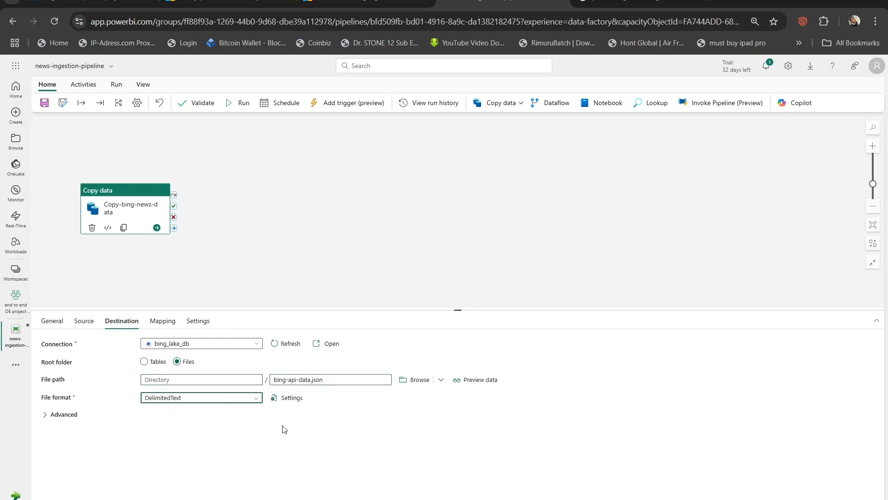
left_click(144, 400)
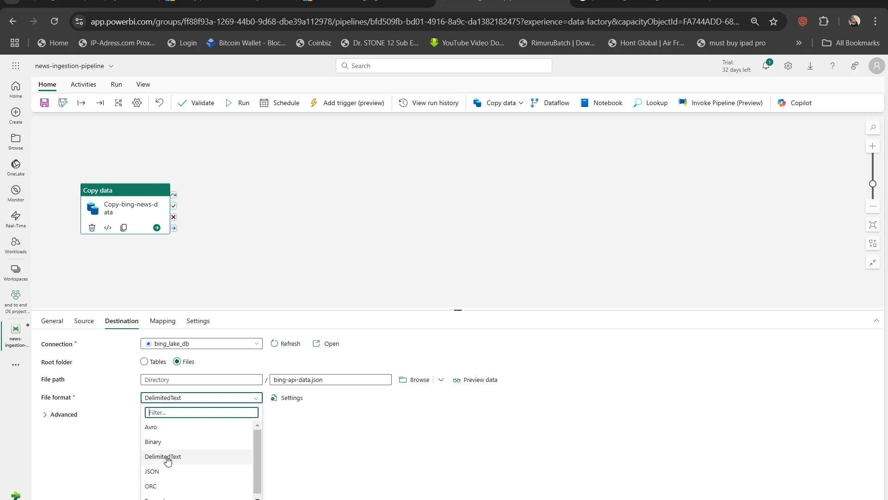
left_click(168, 472)
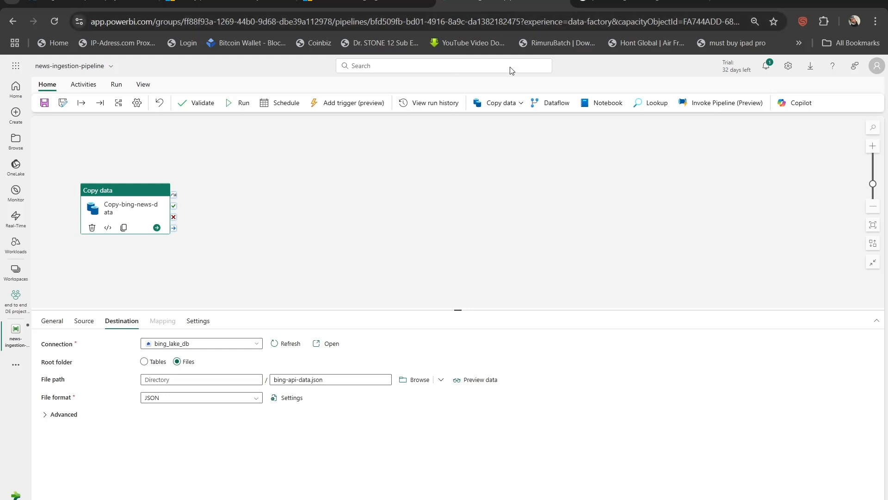
- Duplicate the pipeline's browser tab and switch the duplicate to the Data Engineering experience
left_click(525, 104)
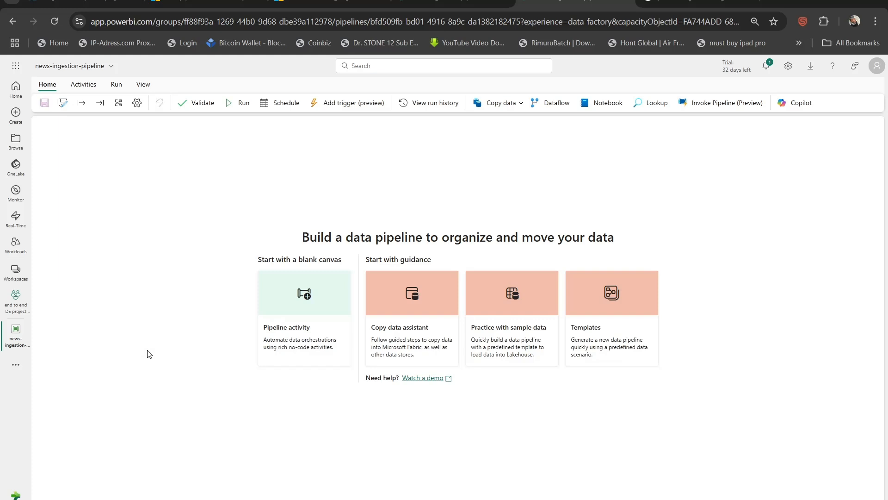
left_click(16, 495)
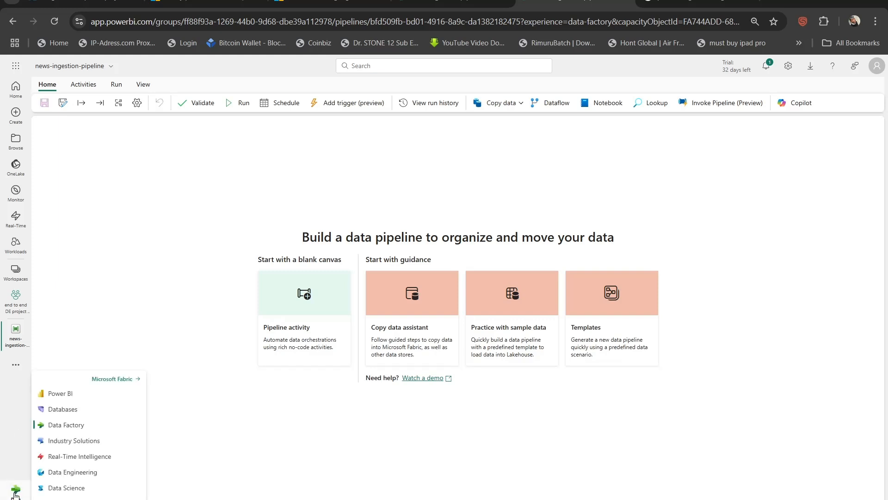
left_click(70, 473)
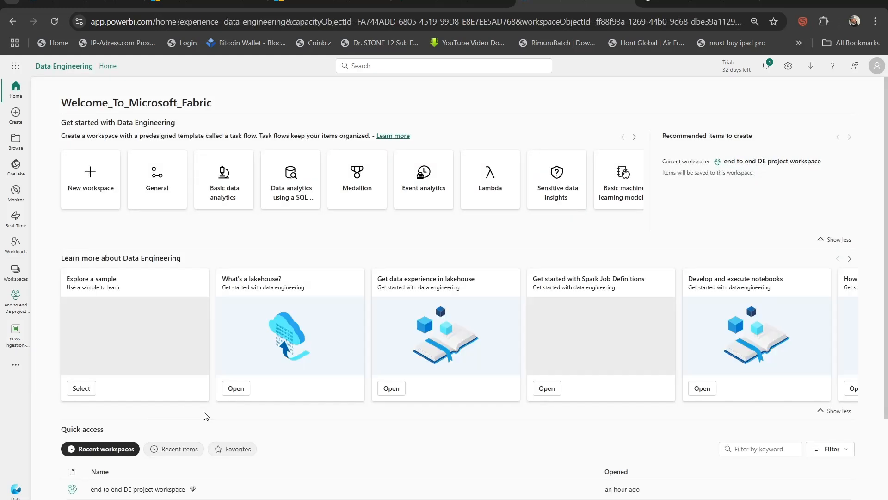
- Open the bing_lake_db lakehouse from the end to end DE project workspace
scroll(241, 427, "down", 3)
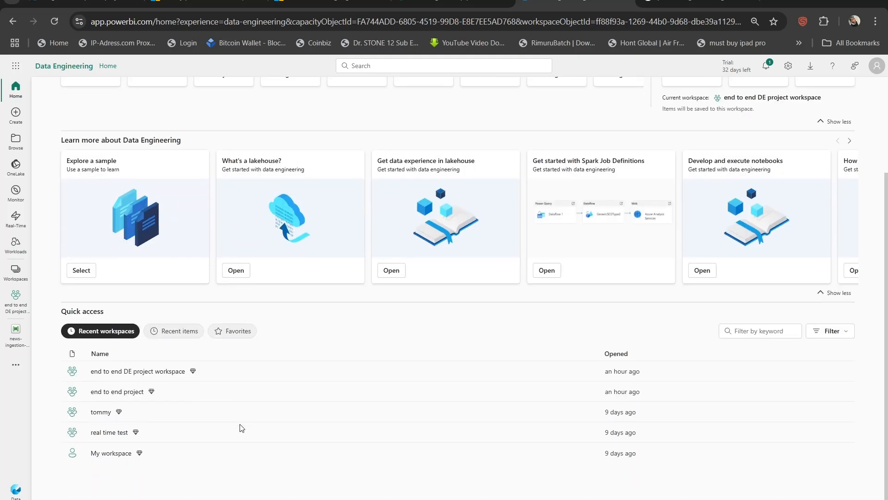
scroll(241, 427, "up", 3)
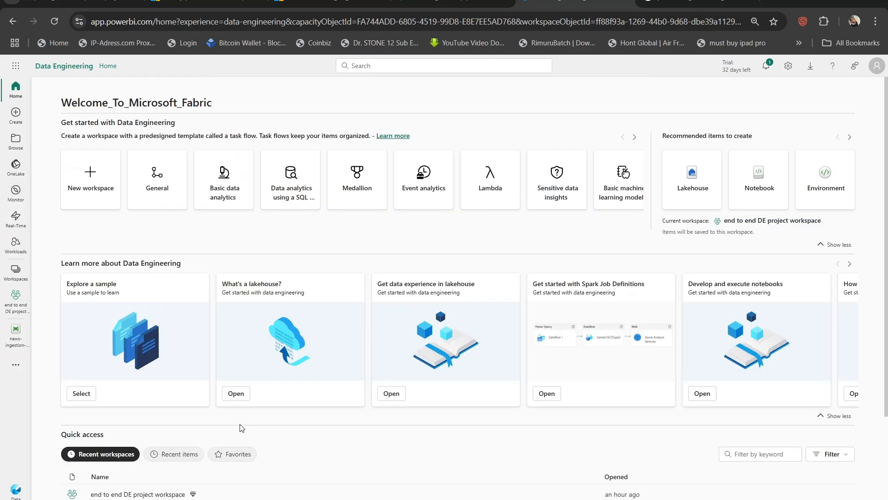
scroll(176, 451, "down", 1)
scroll(176, 451, "up", 1)
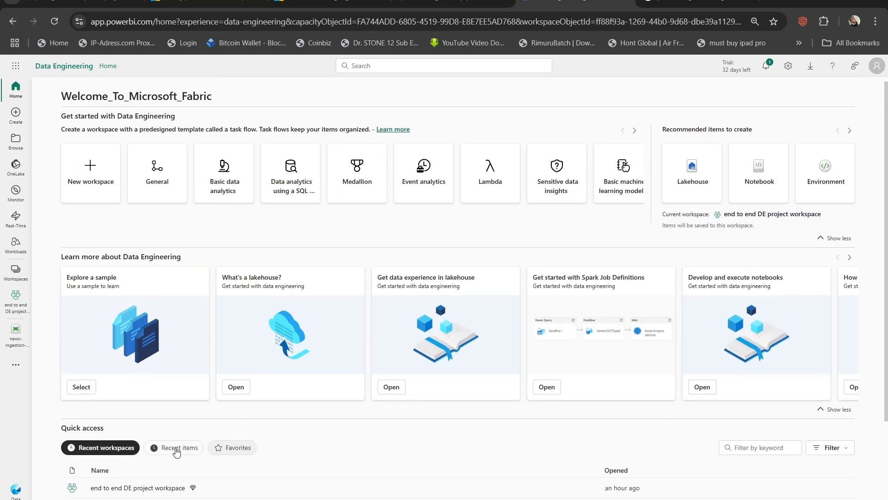
scroll(176, 451, "down", 3)
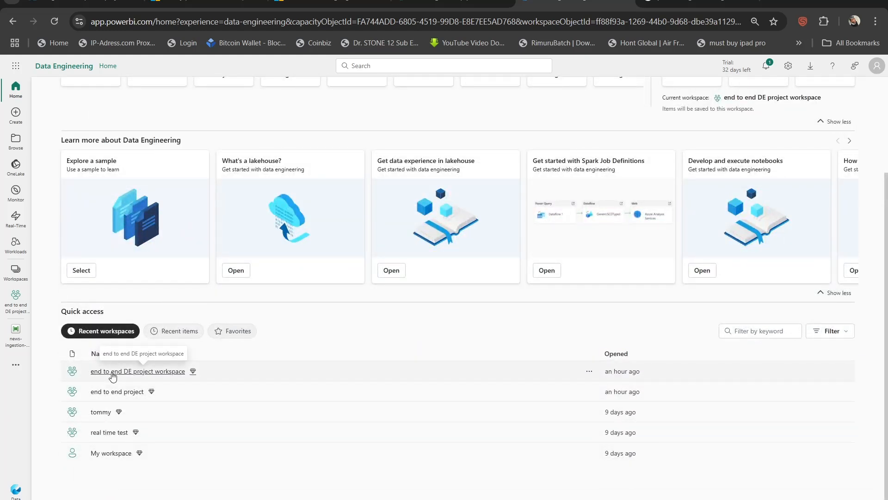
left_click(112, 373)
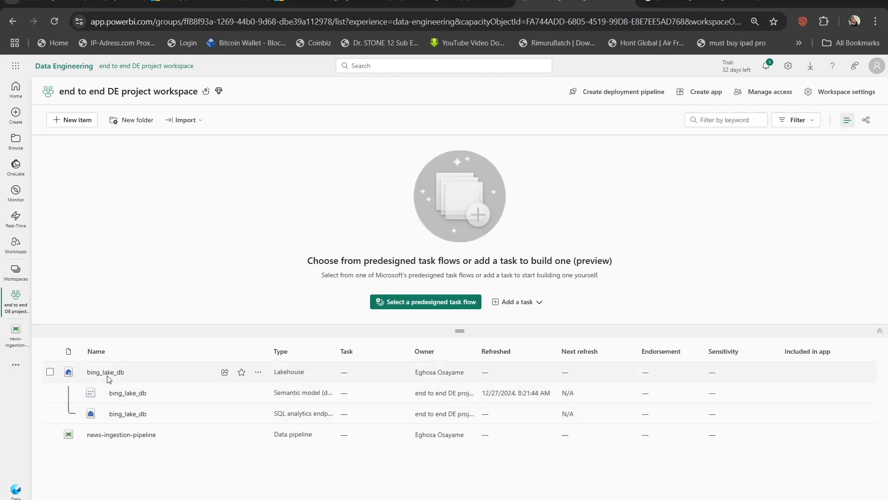
left_click(106, 374)
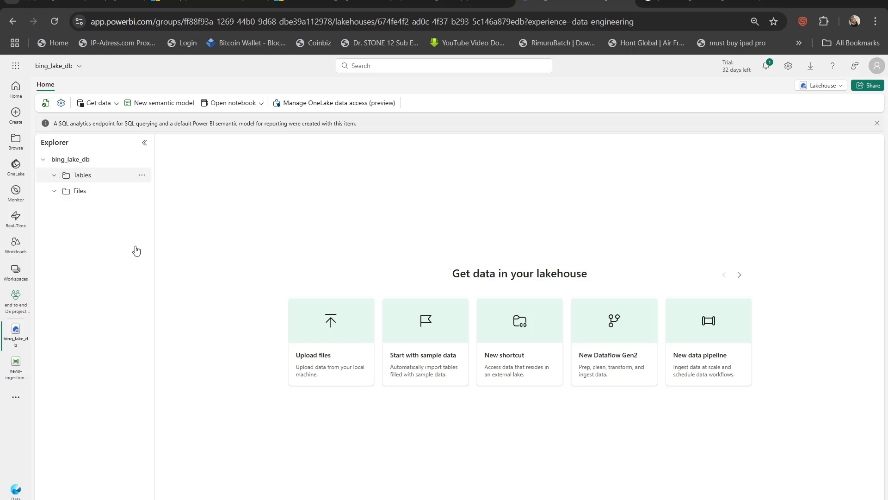
- Return to news-ingestion-pipeline, save it and run it
left_click(414, 6)
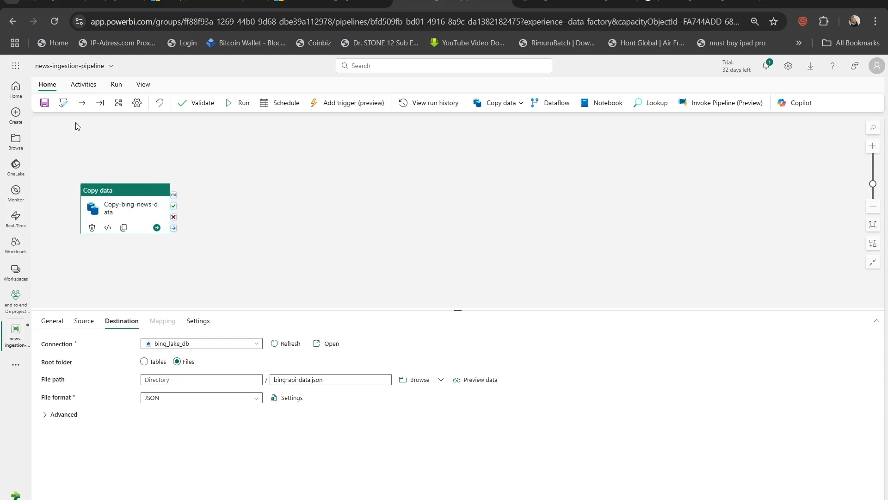
left_click(47, 107)
left_click(237, 102)
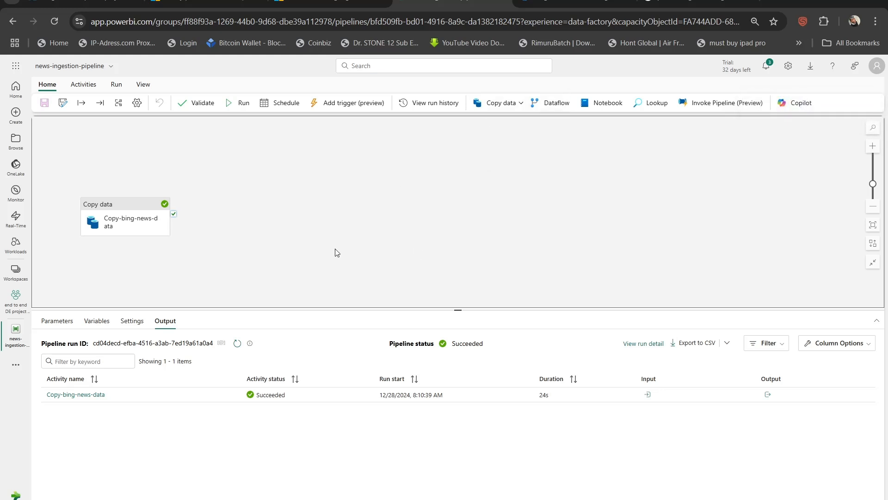
- Refresh the Files folder of the bing_lake_db lakehouse, examine its contents, and return to the pipeline
left_click(545, 6)
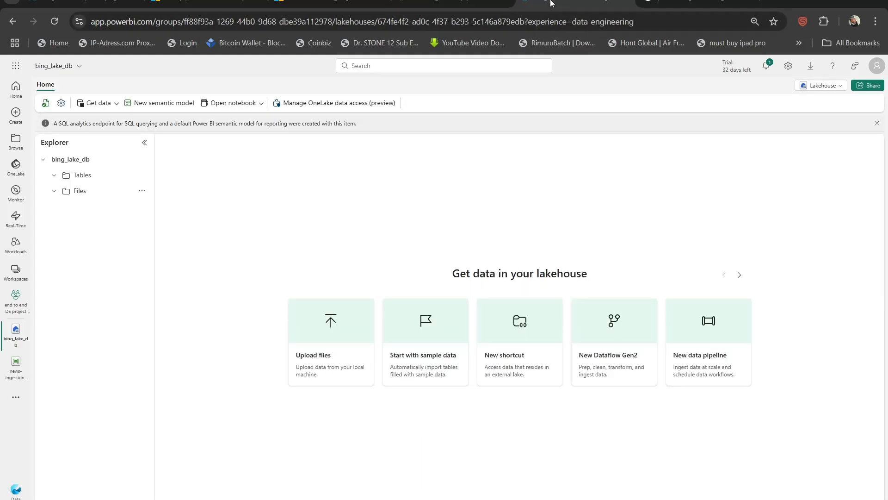
mouse_move(134, 193)
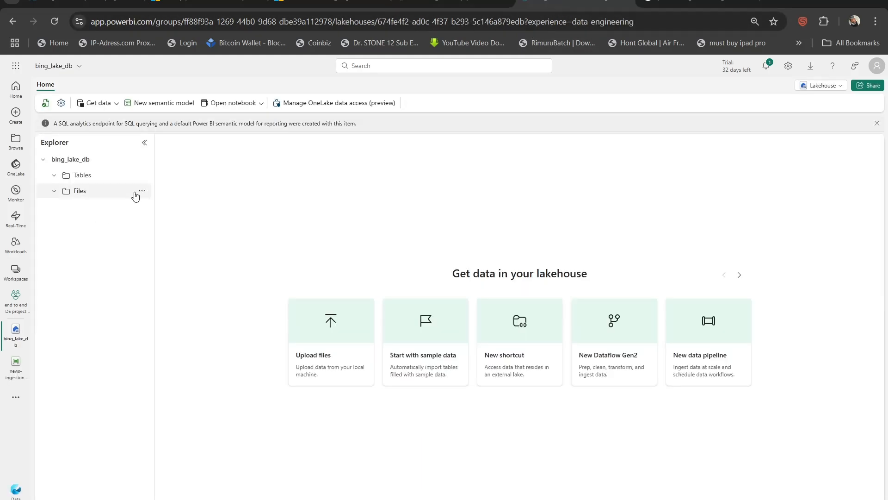
left_click(142, 191)
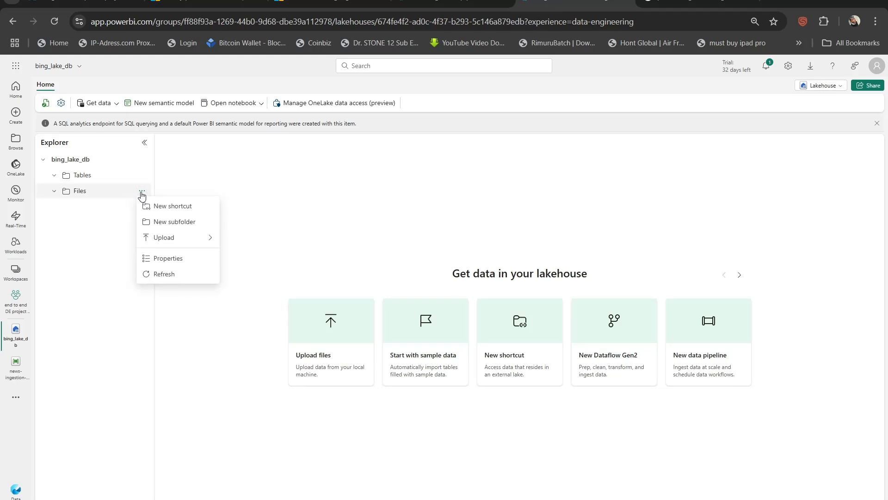
left_click(164, 274)
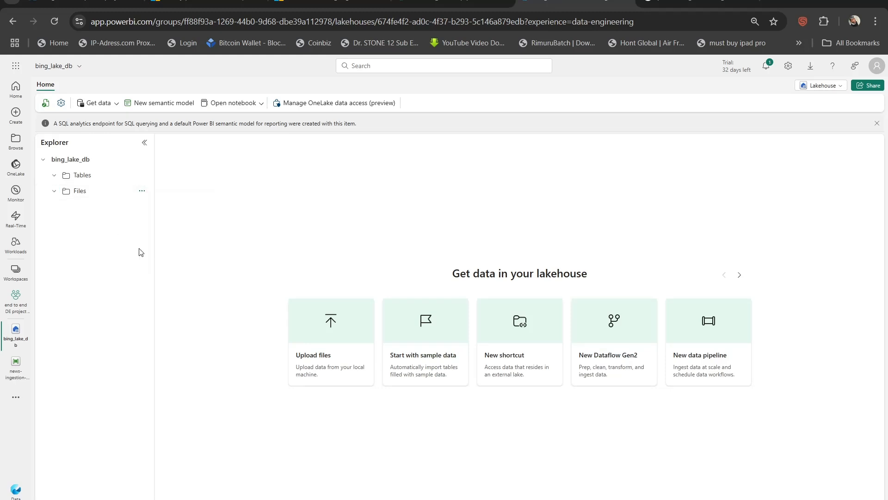
left_click(84, 198)
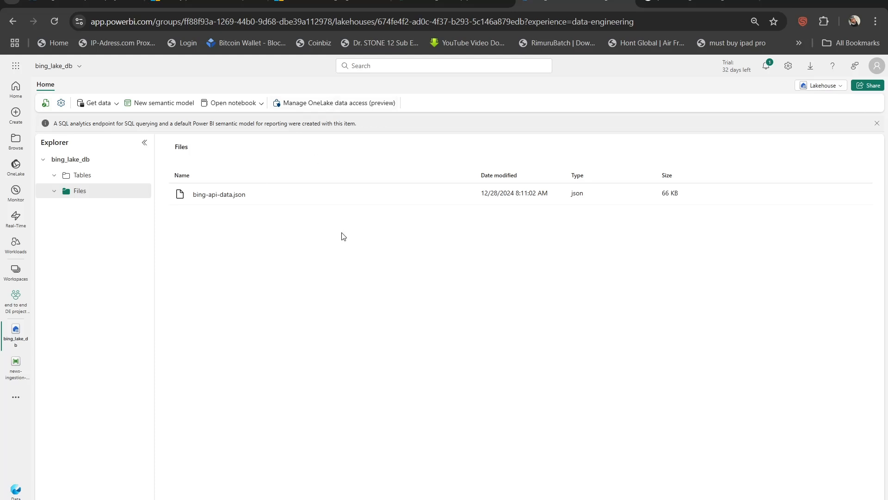
left_click(451, 5)
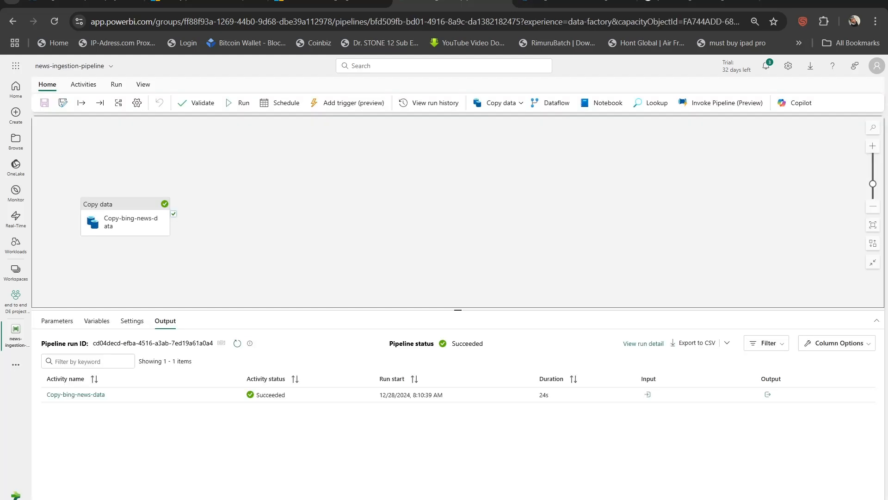